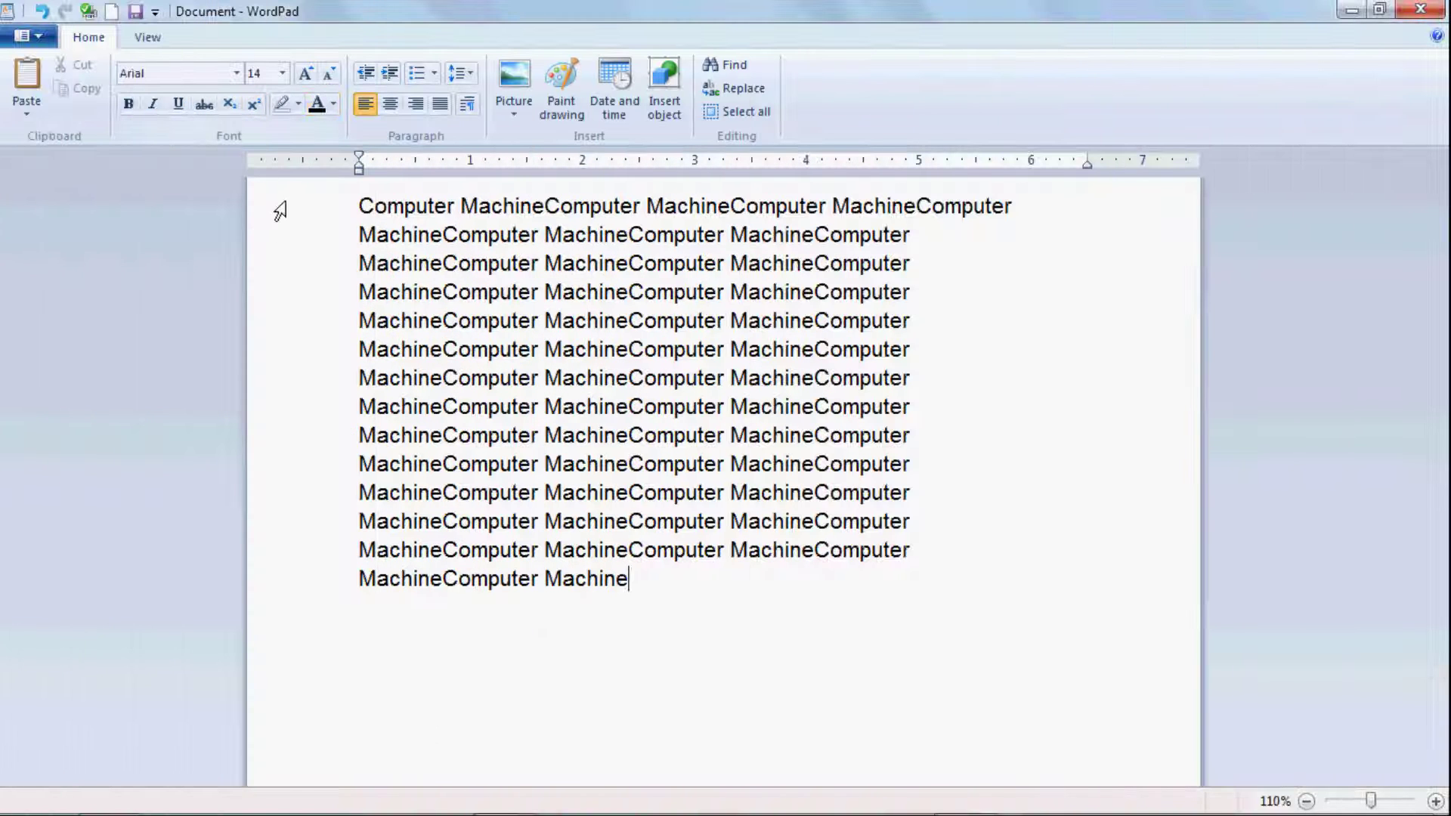
Check the View tab's display options, go back to Home, and open the WordPad file menu
click(148, 40)
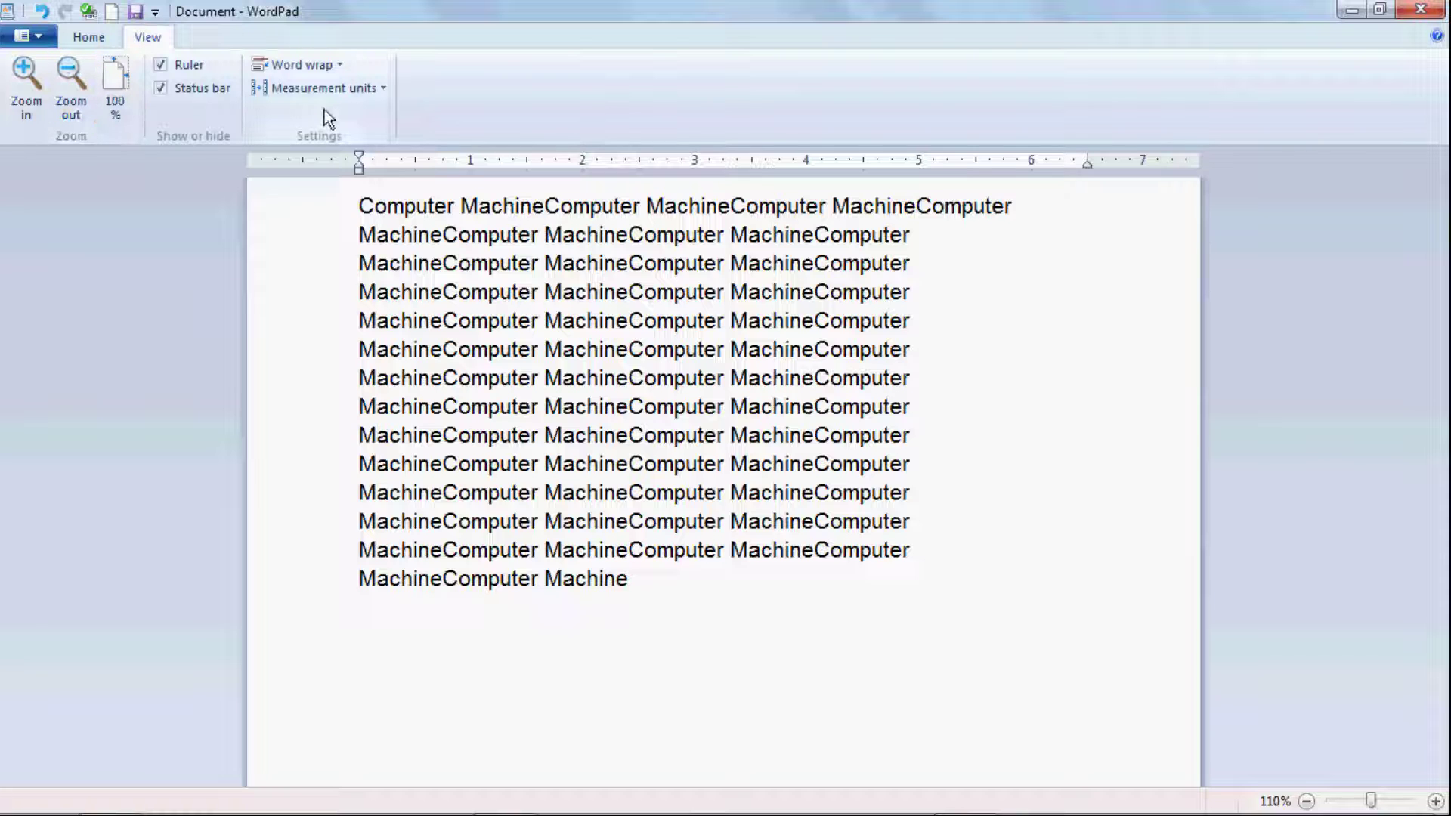
click(91, 39)
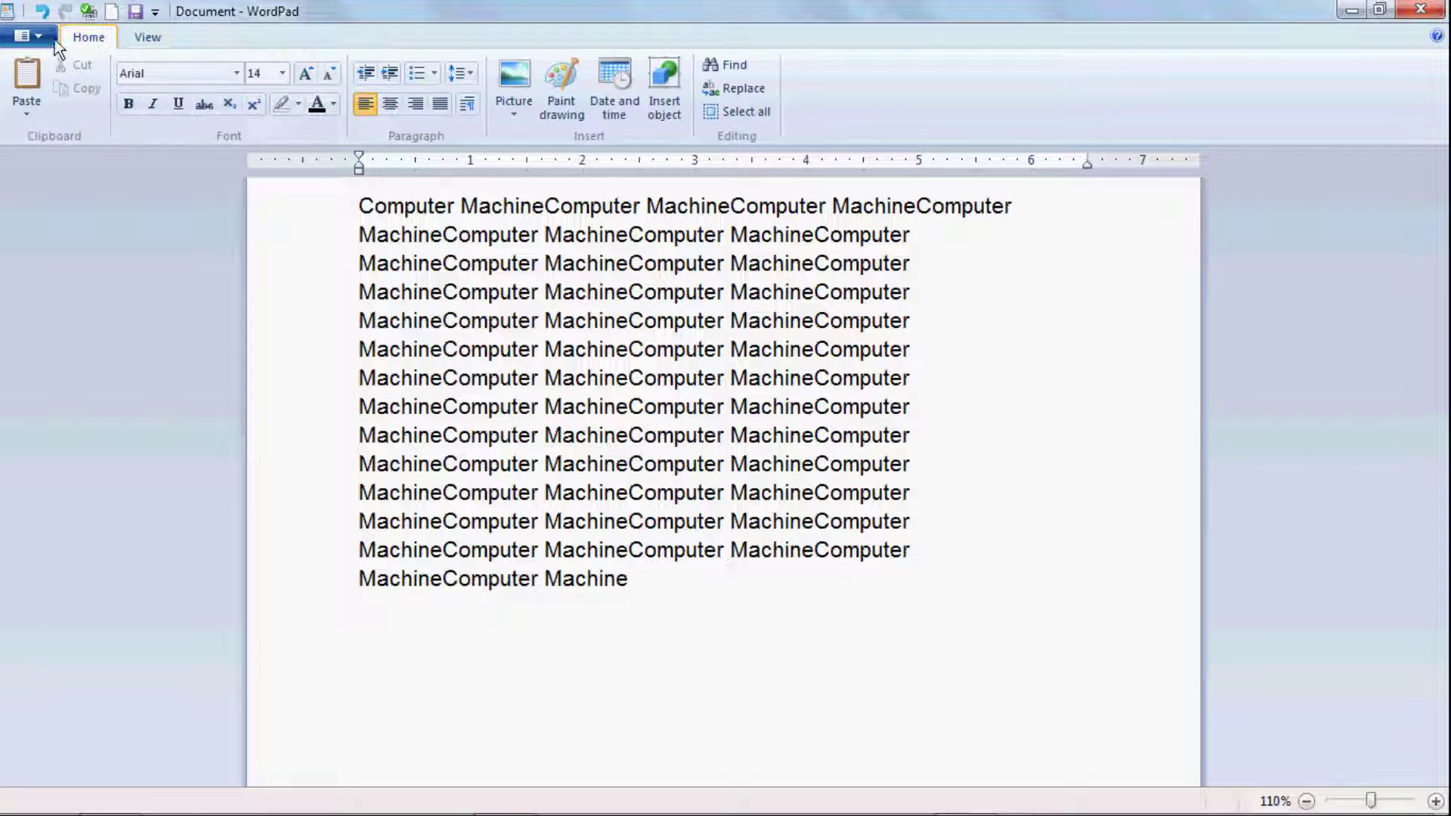
click(46, 36)
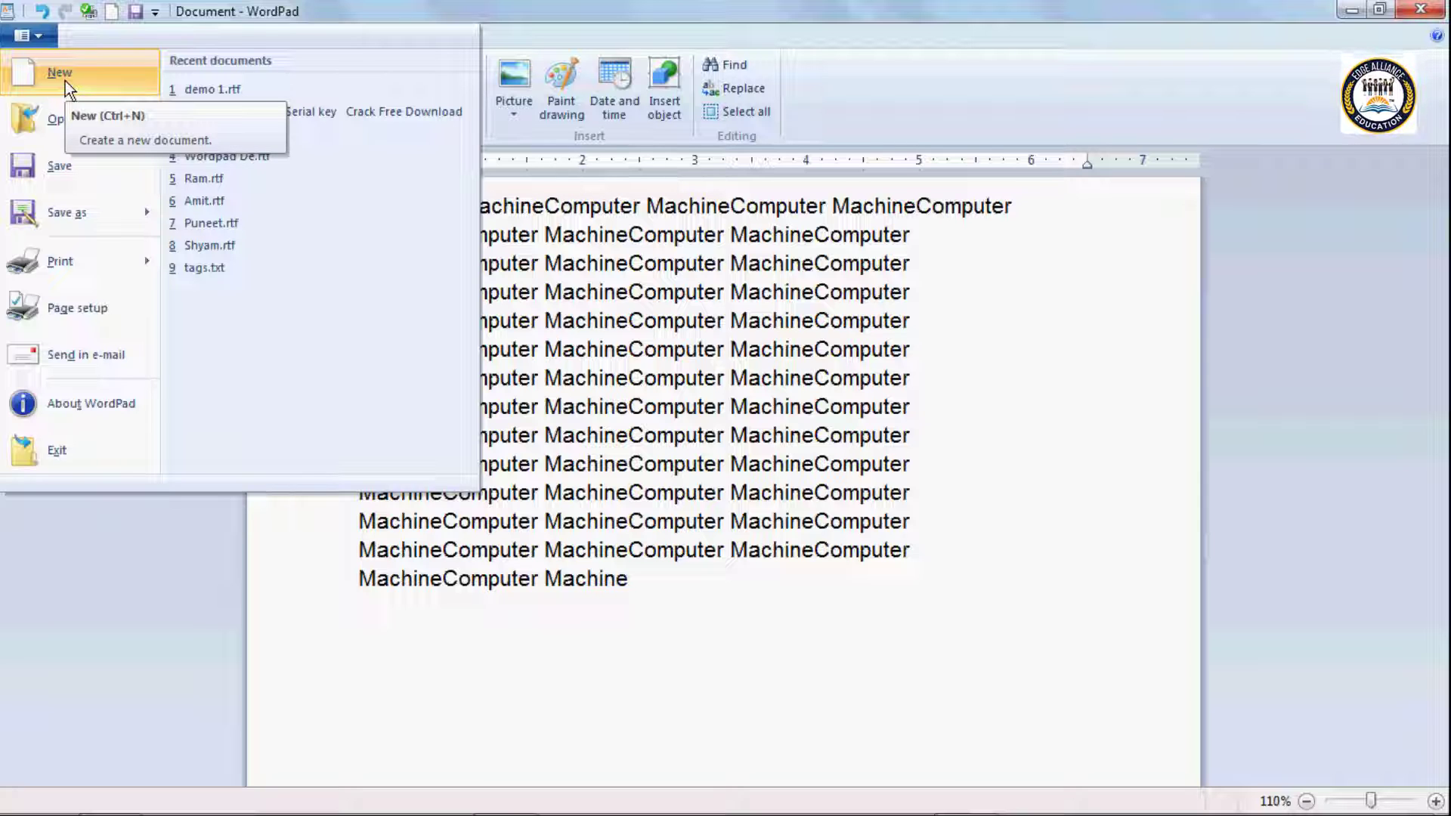
Start a new document, choose to save changes, and pick the Documents library as the location
click(607, 266)
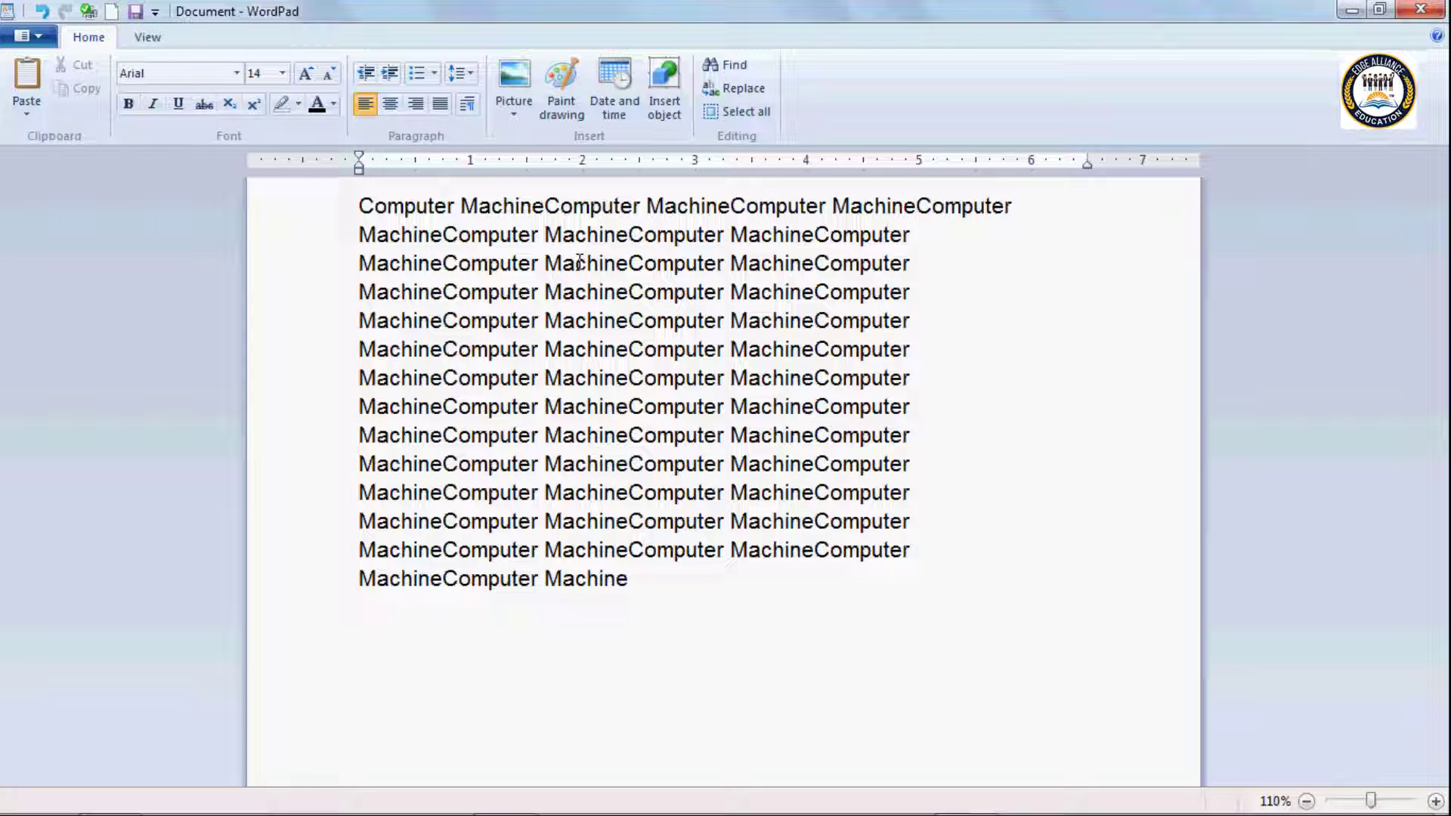
click(49, 42)
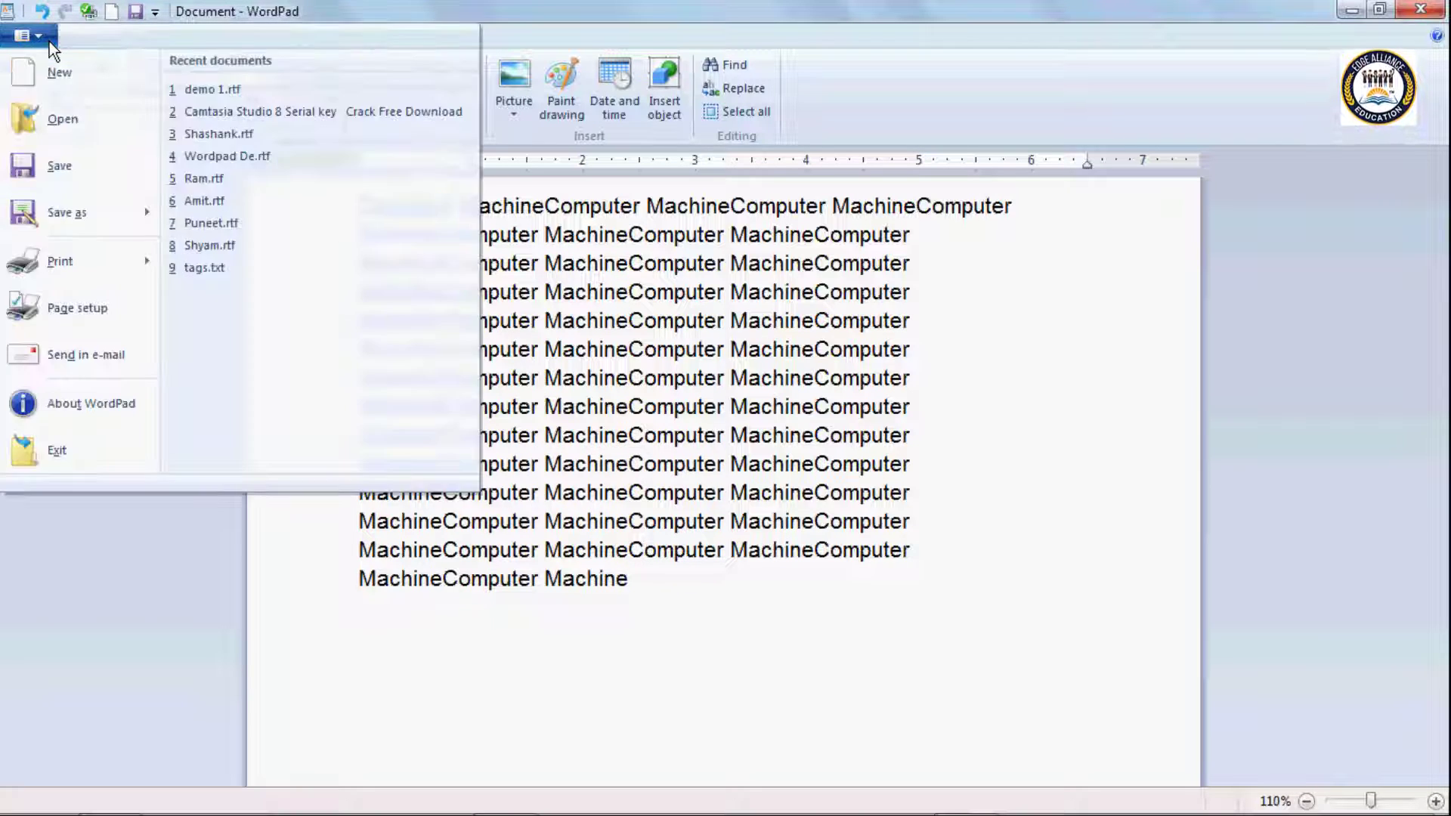
click(62, 74)
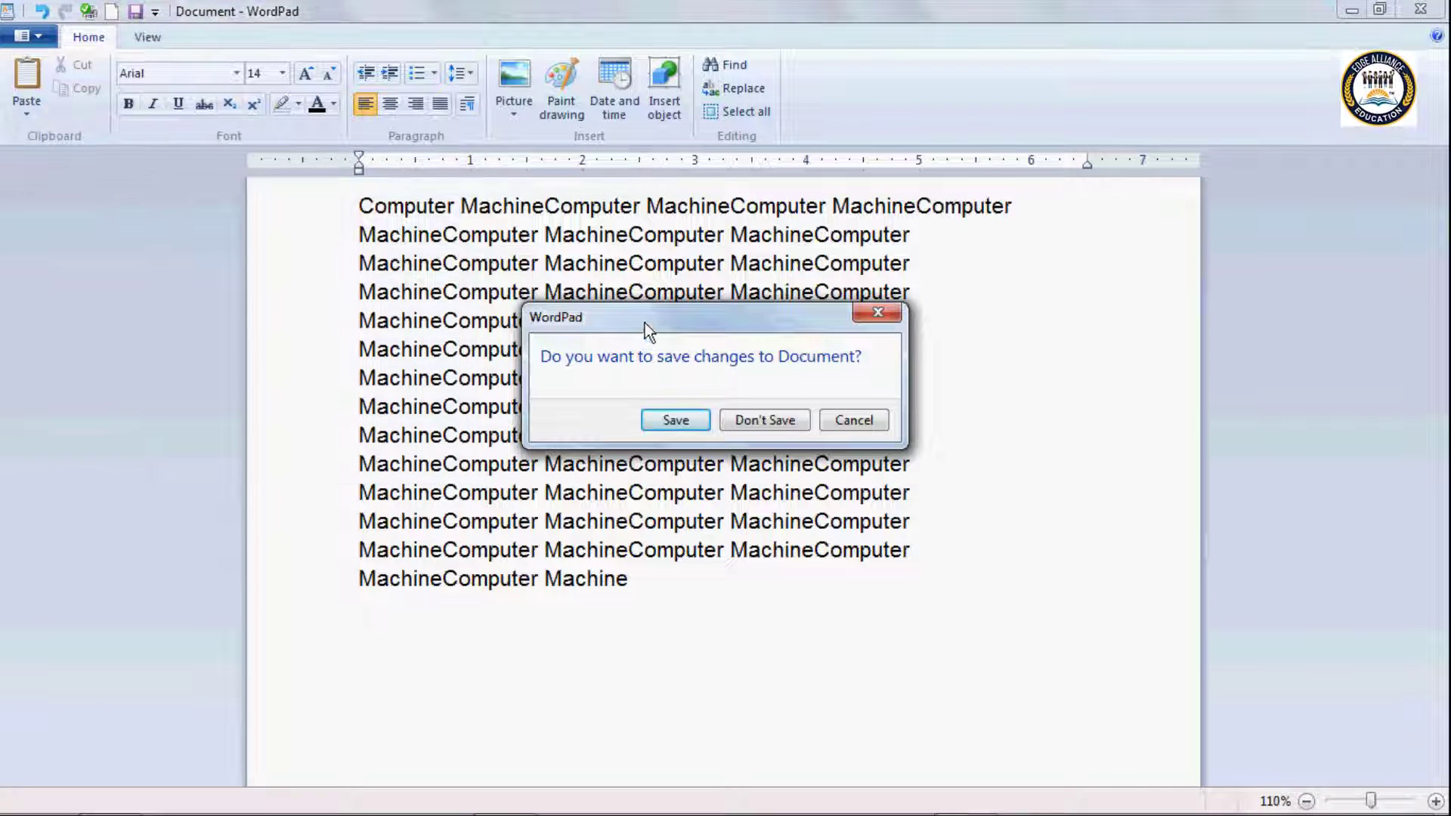
drag(646, 324, 851, 307)
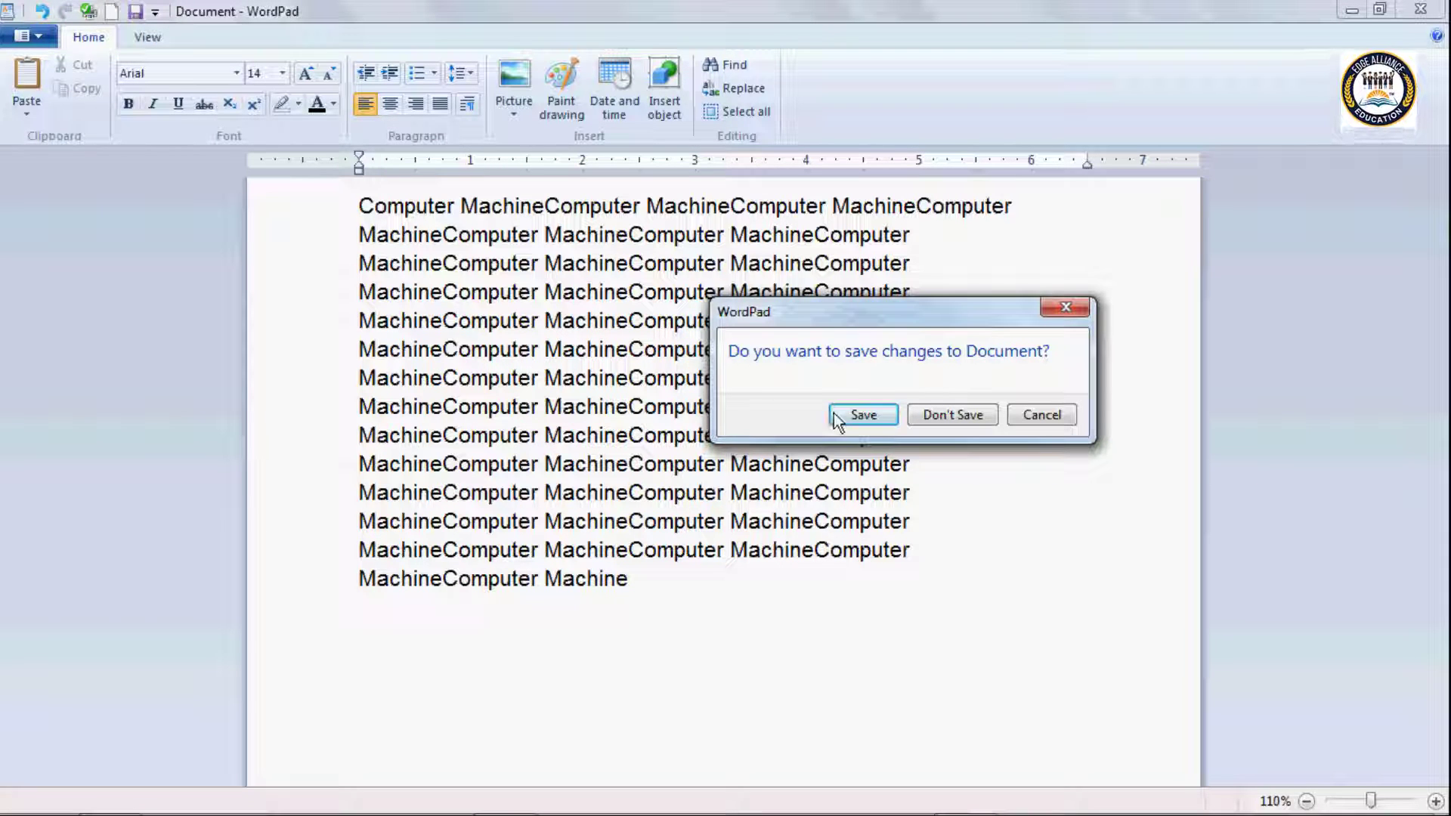
click(863, 415)
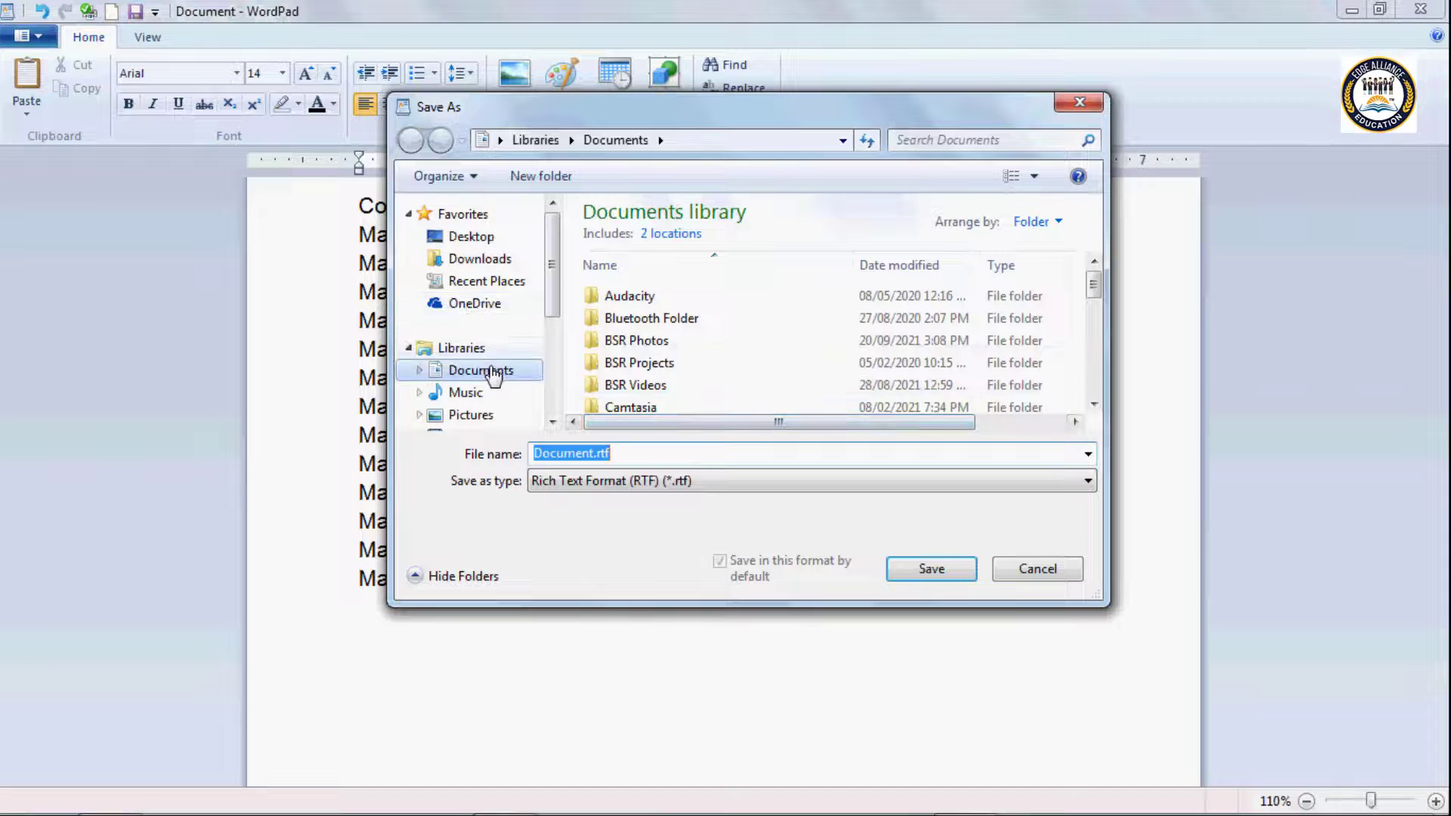
click(493, 371)
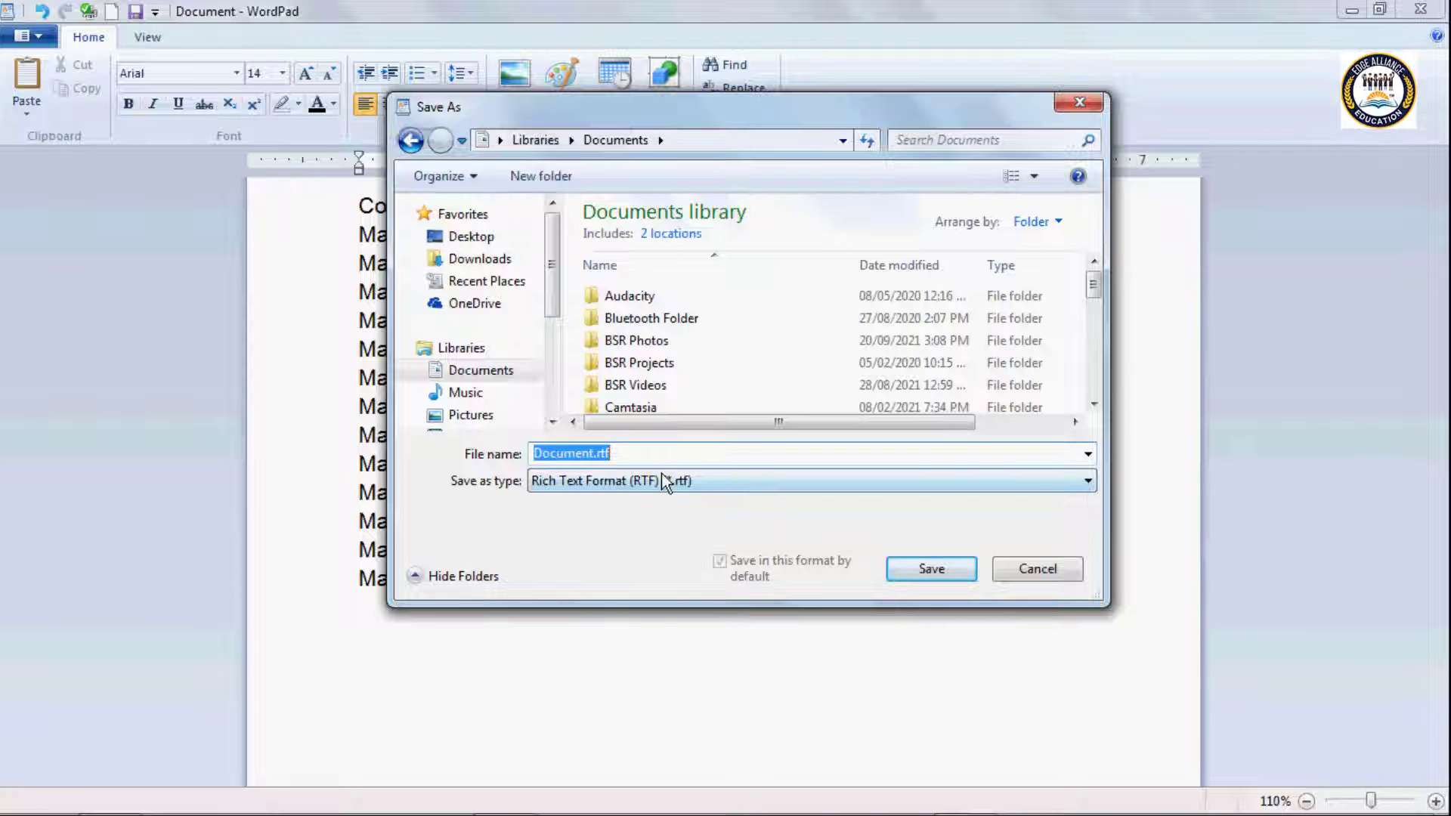
Cancel the Save As window, then cancel the next new-document save prompt too
click(1008, 568)
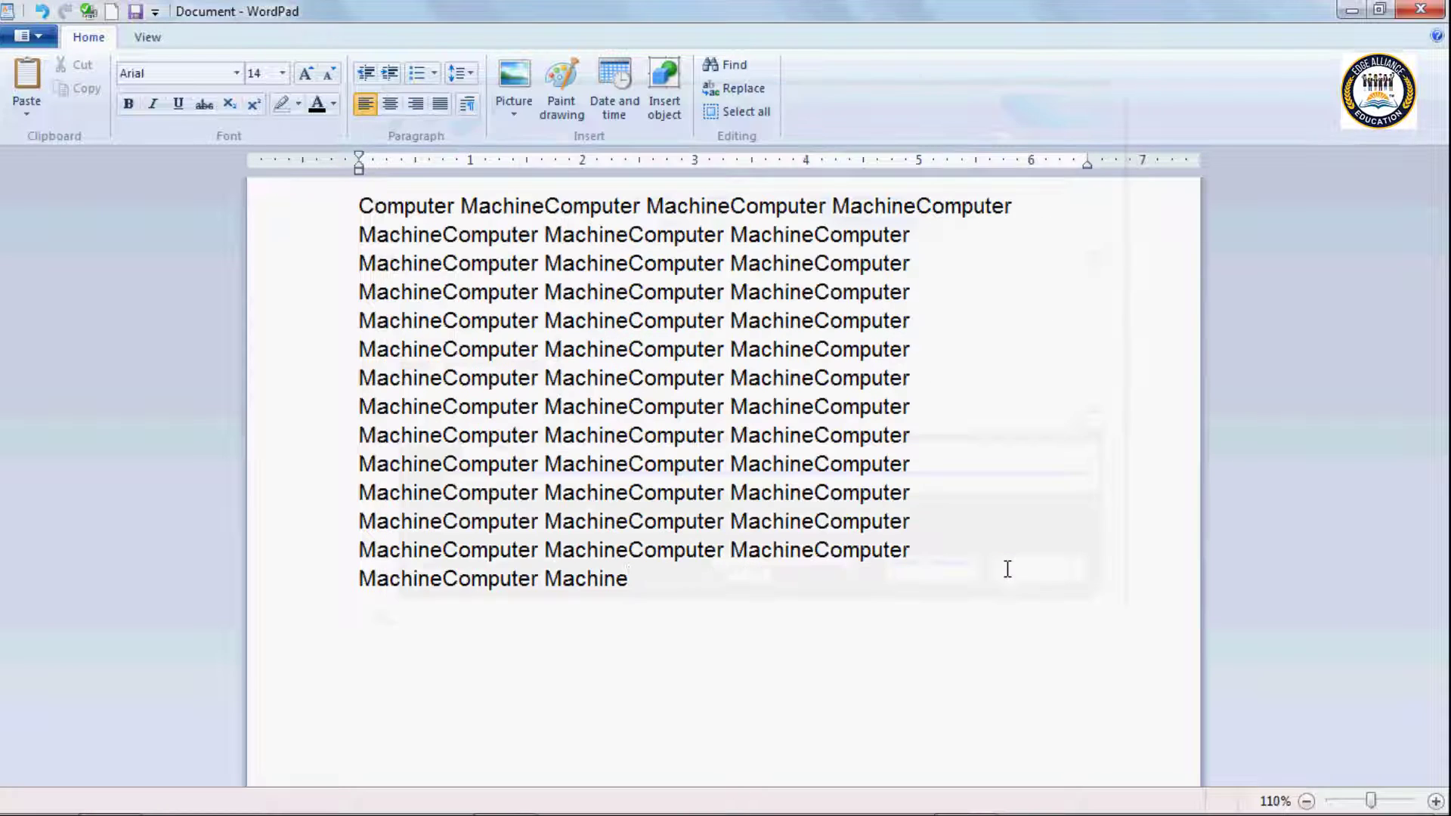
click(38, 42)
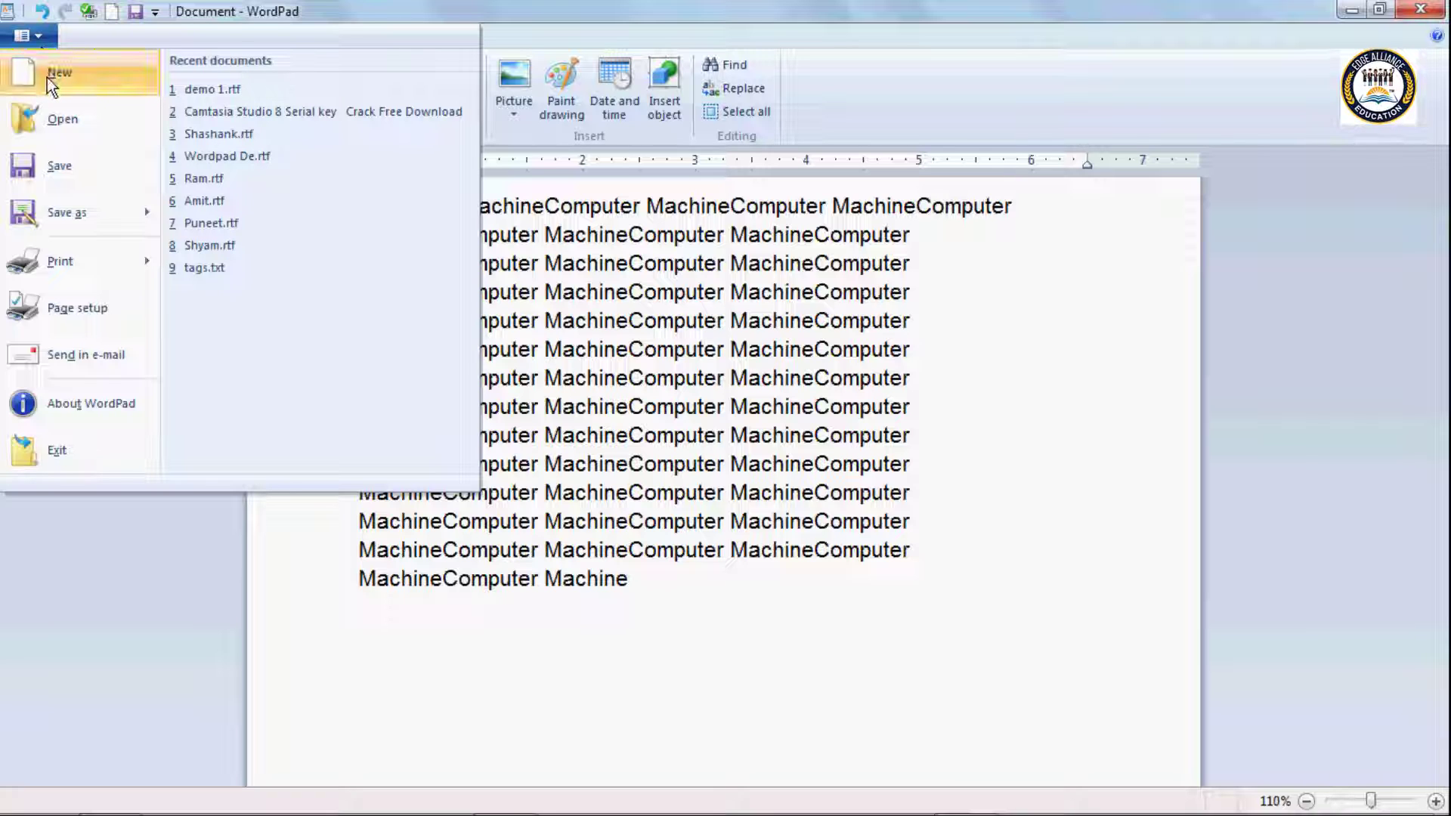
click(47, 77)
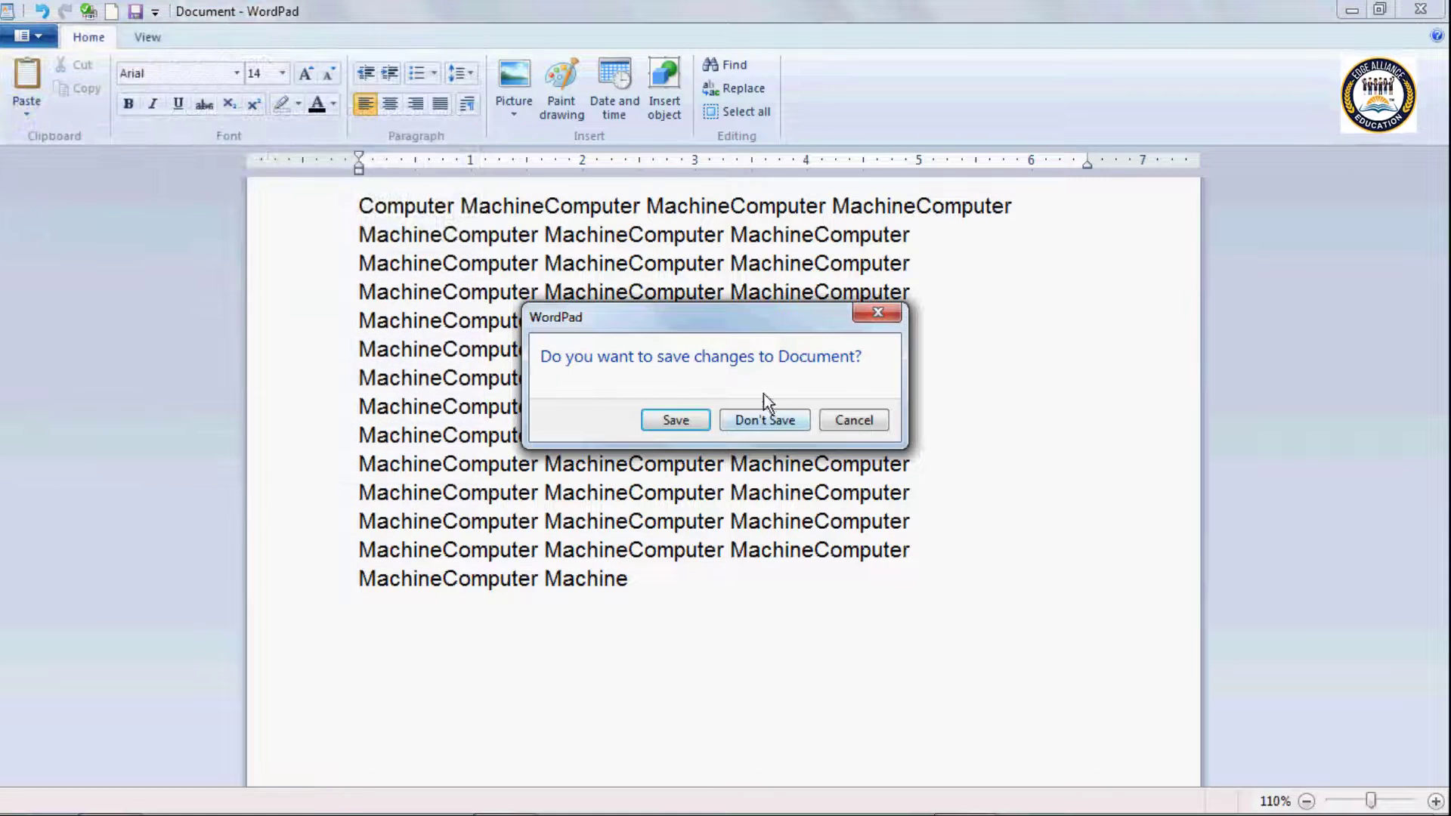
drag(763, 317, 1028, 330)
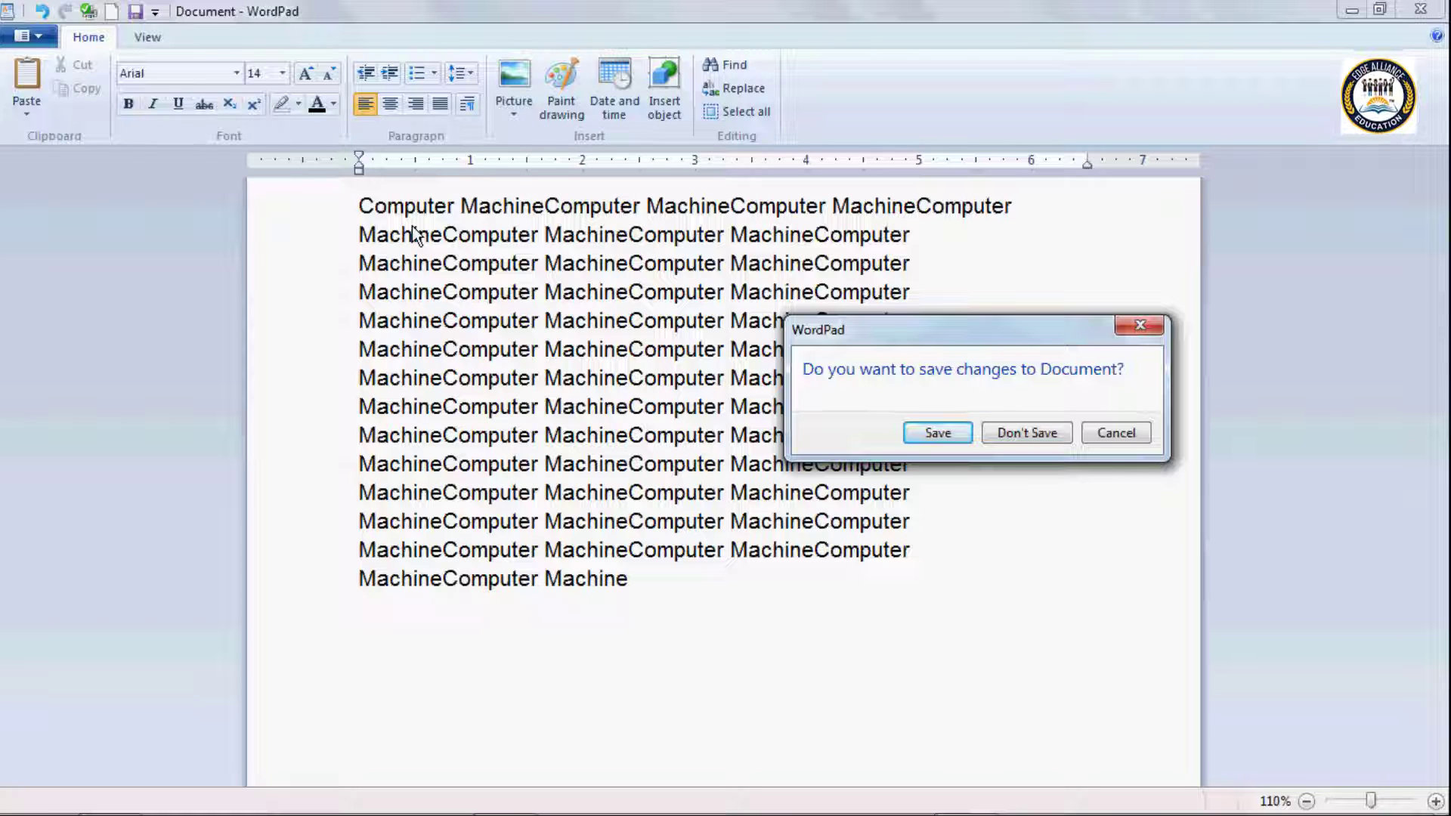
click(1105, 437)
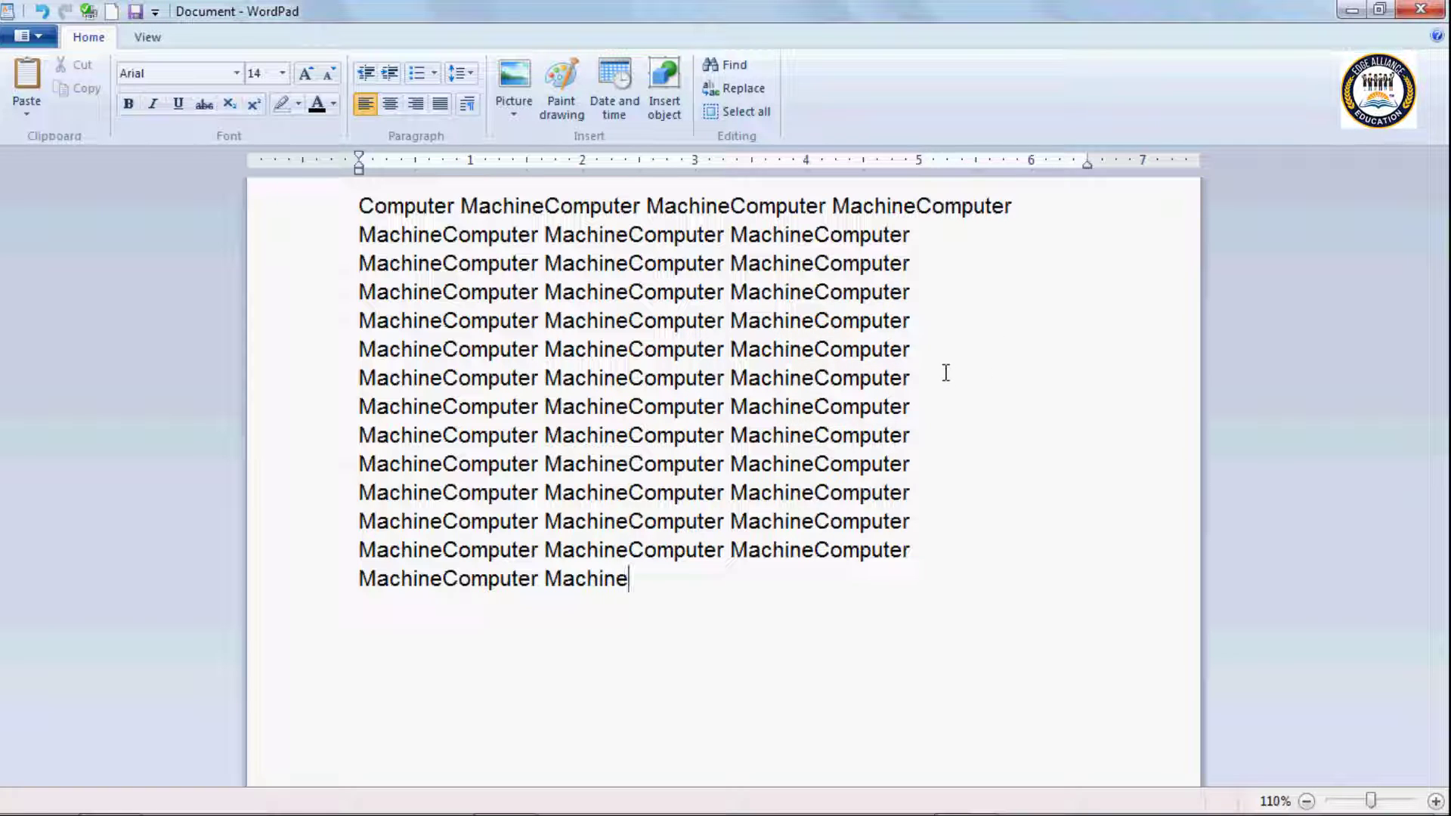
Start a new document again and choose Don't Save to get a blank page
click(43, 38)
click(51, 71)
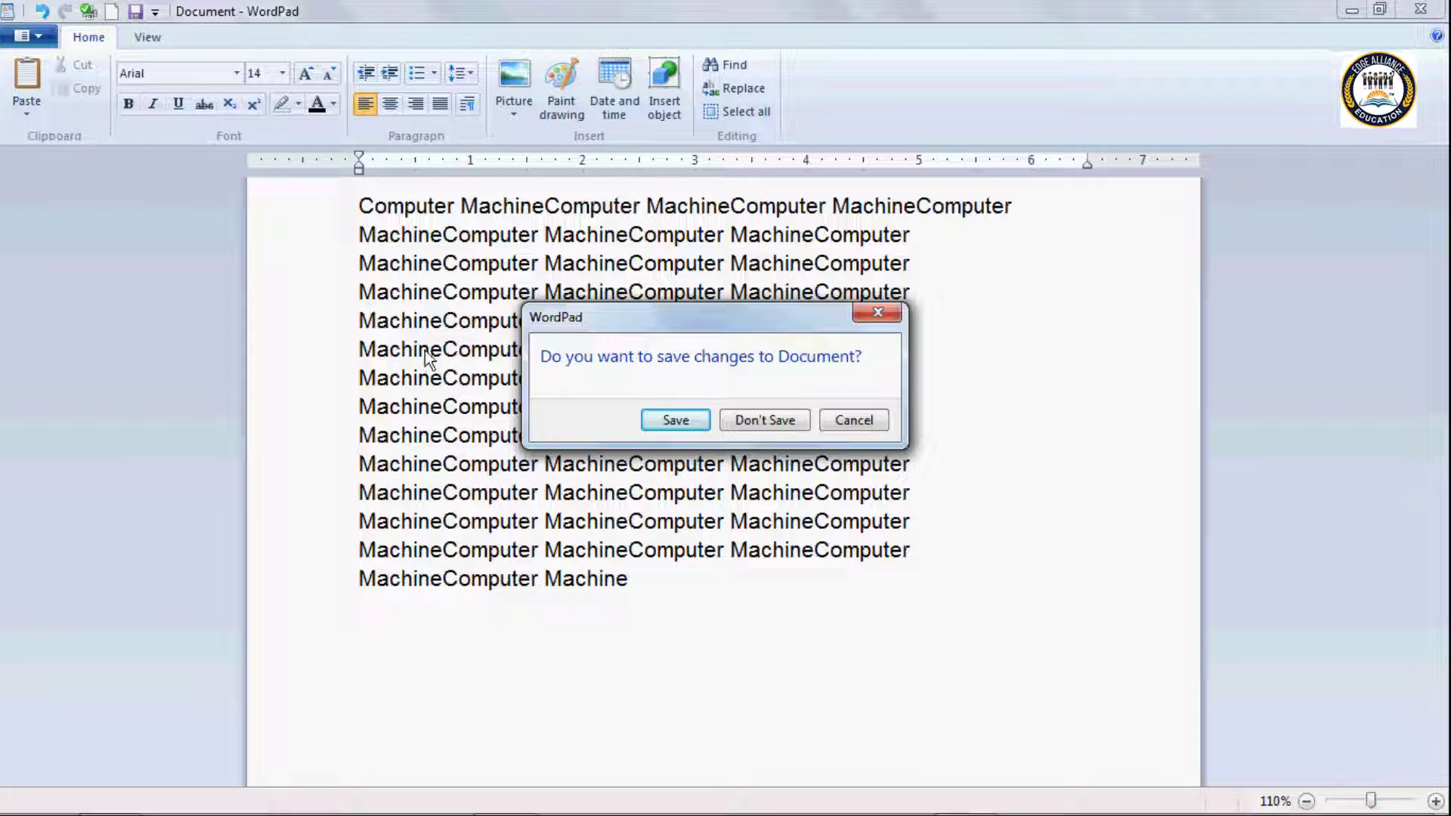
click(790, 423)
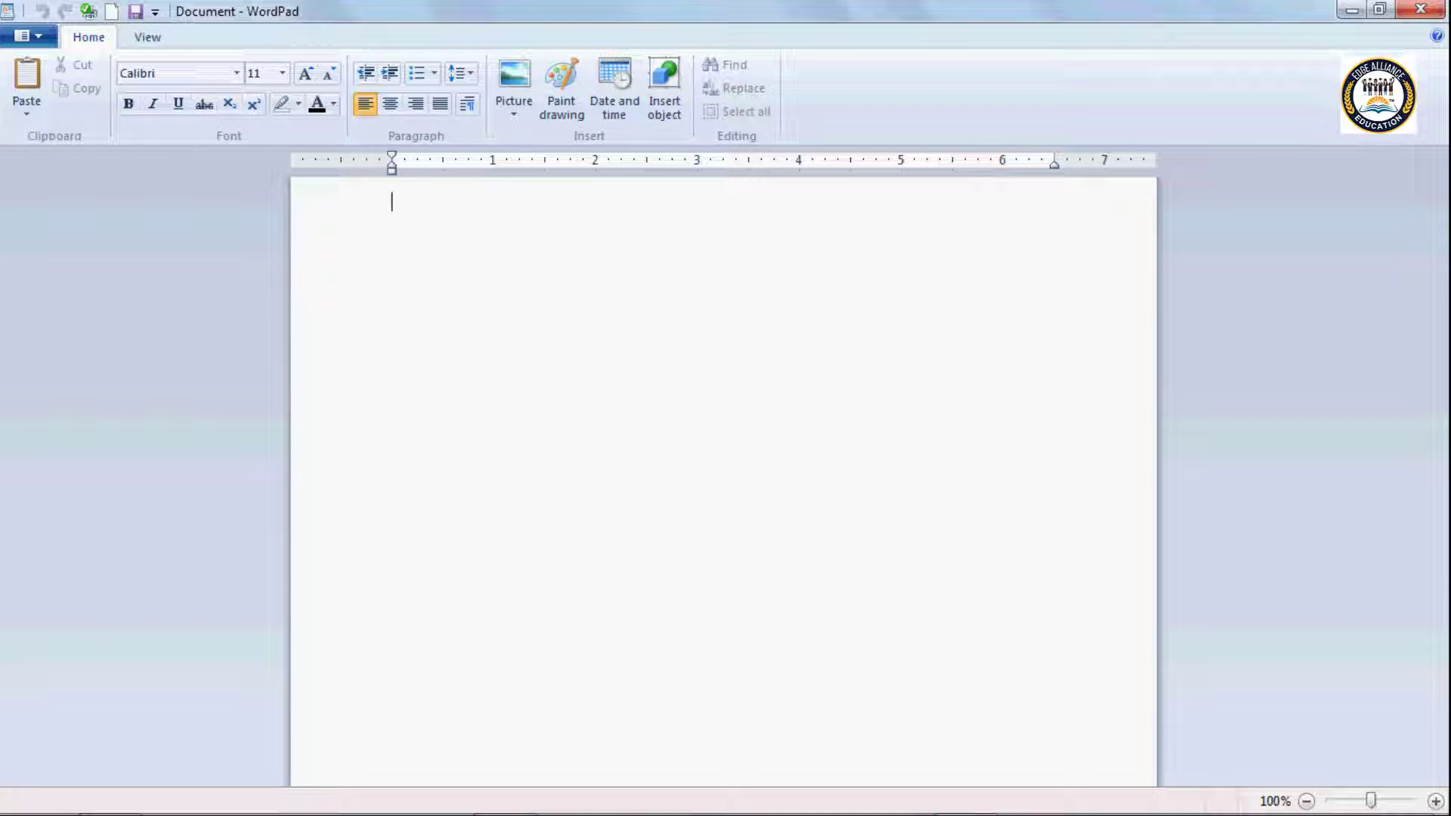
Open demo 1.rtf by typing 'de' in the Open dialog's file name and picking the suggestion
click(39, 42)
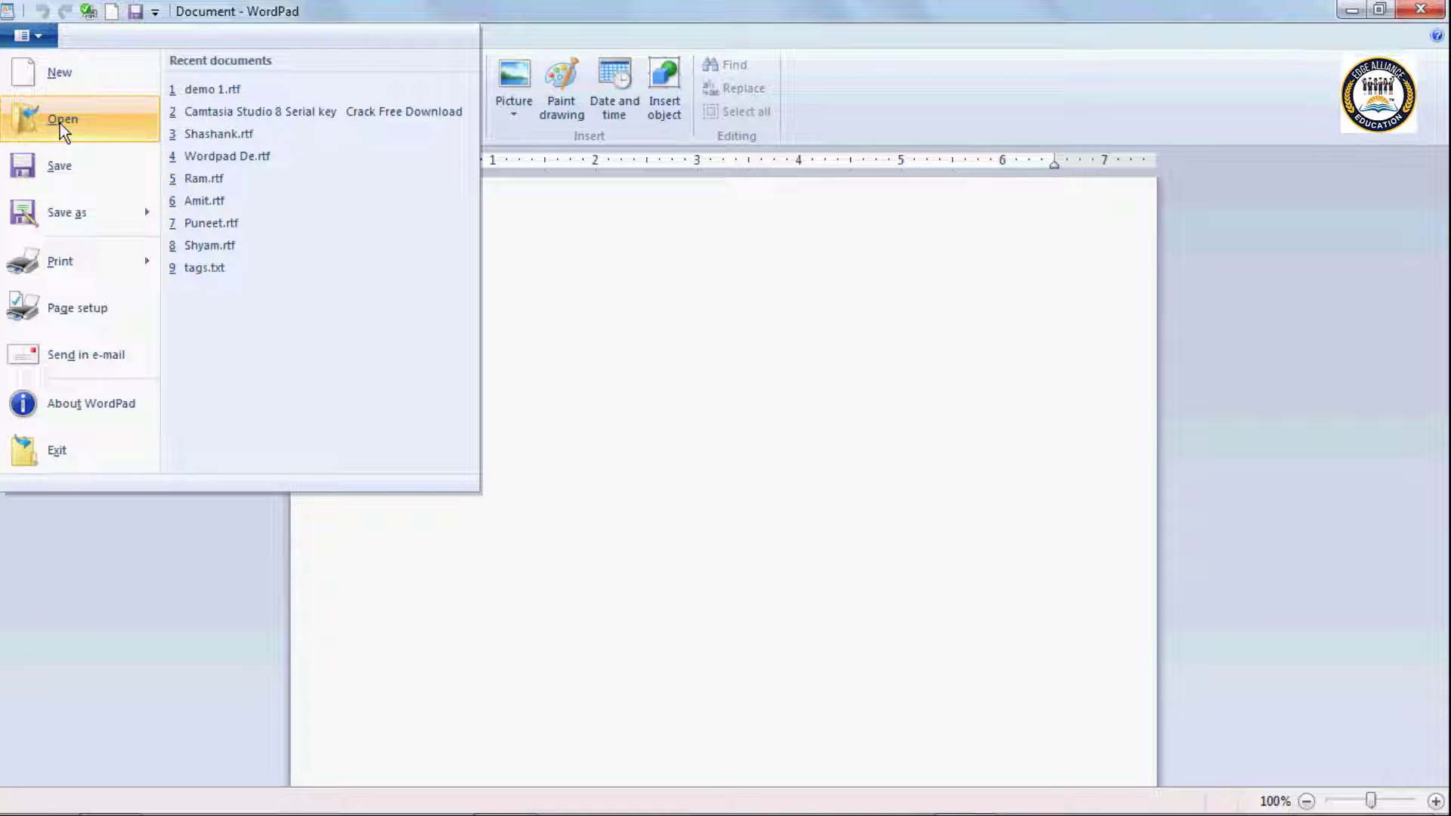
click(61, 121)
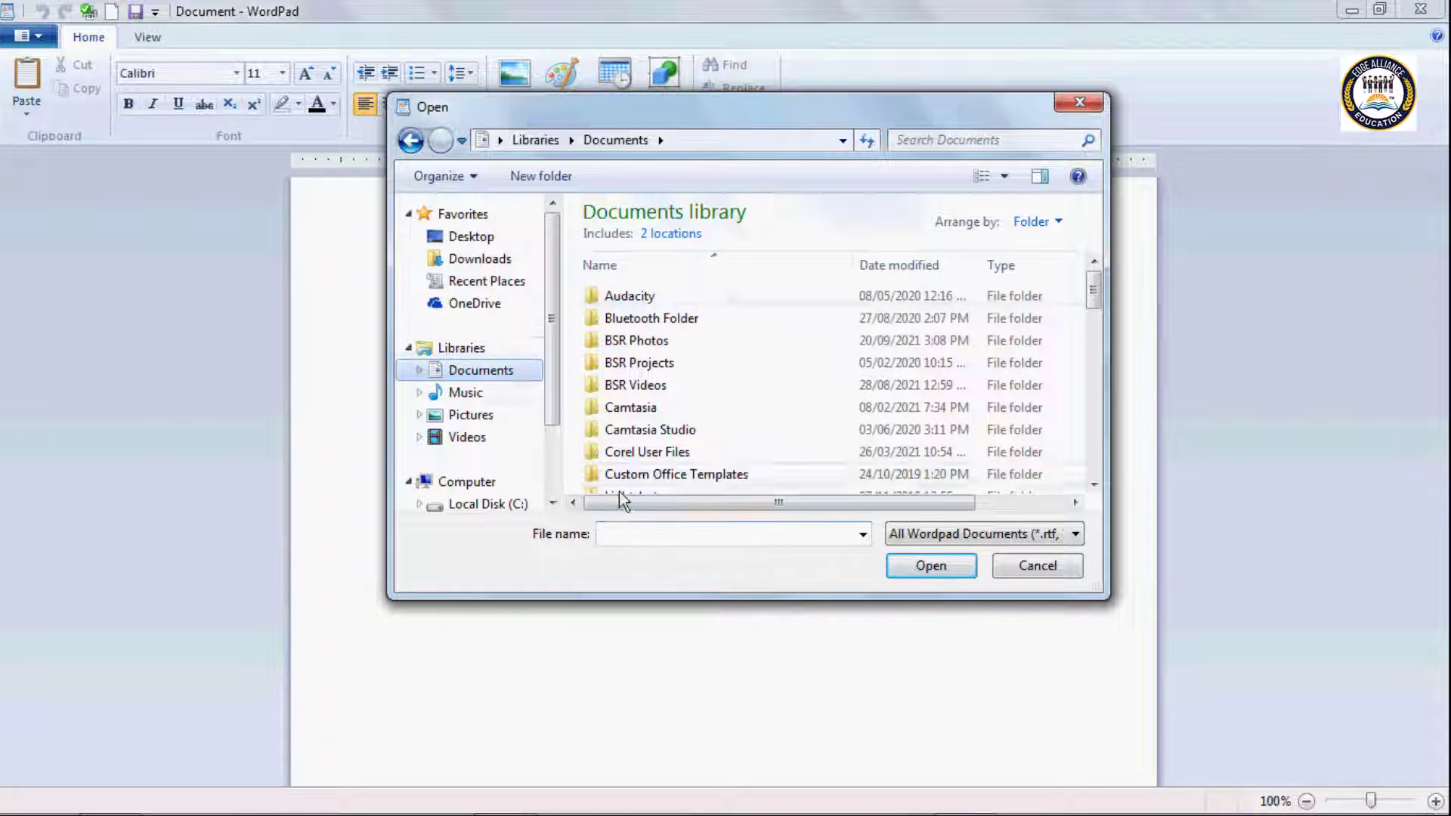
click(615, 537)
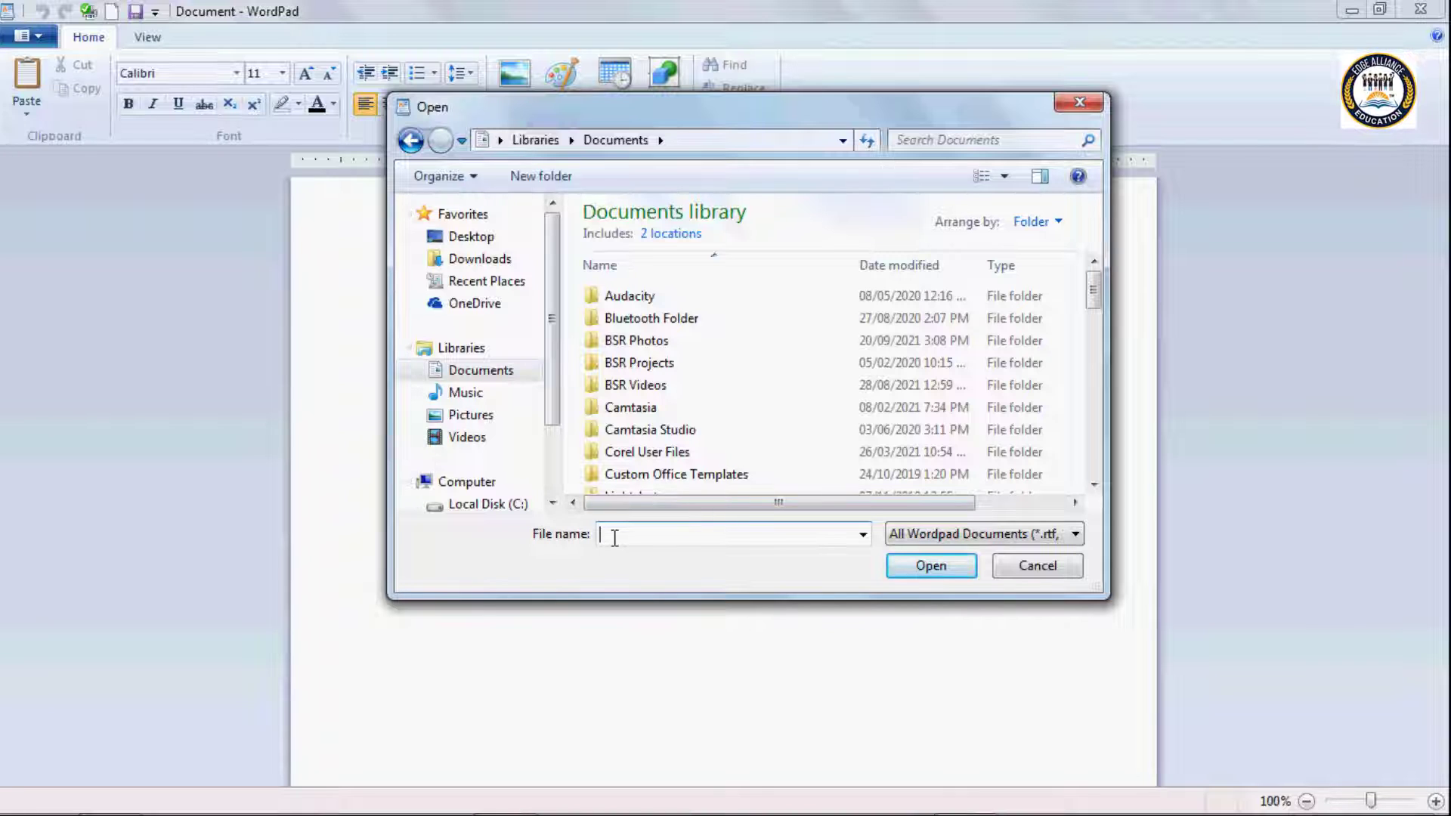
text(de)
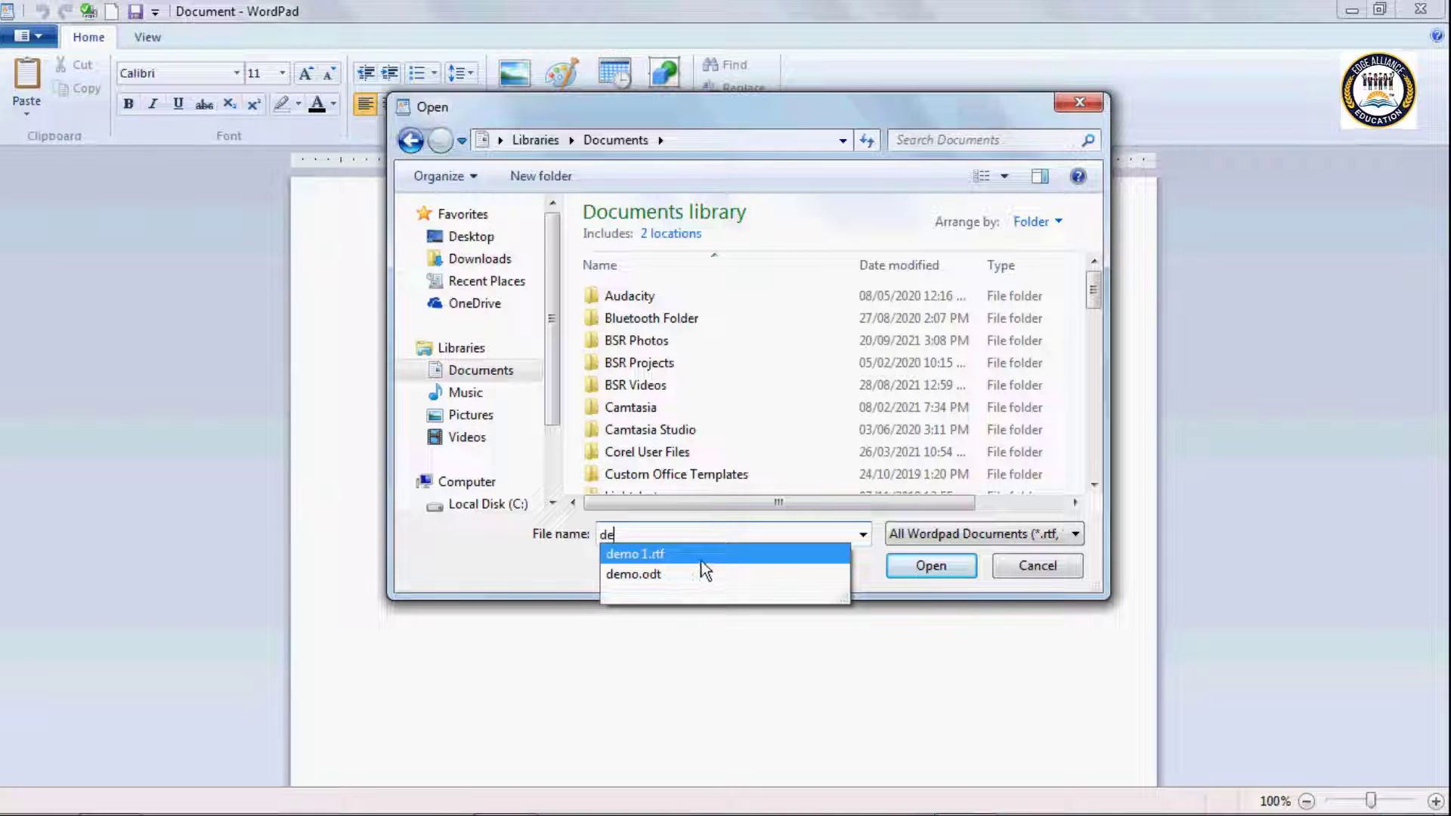
click(635, 559)
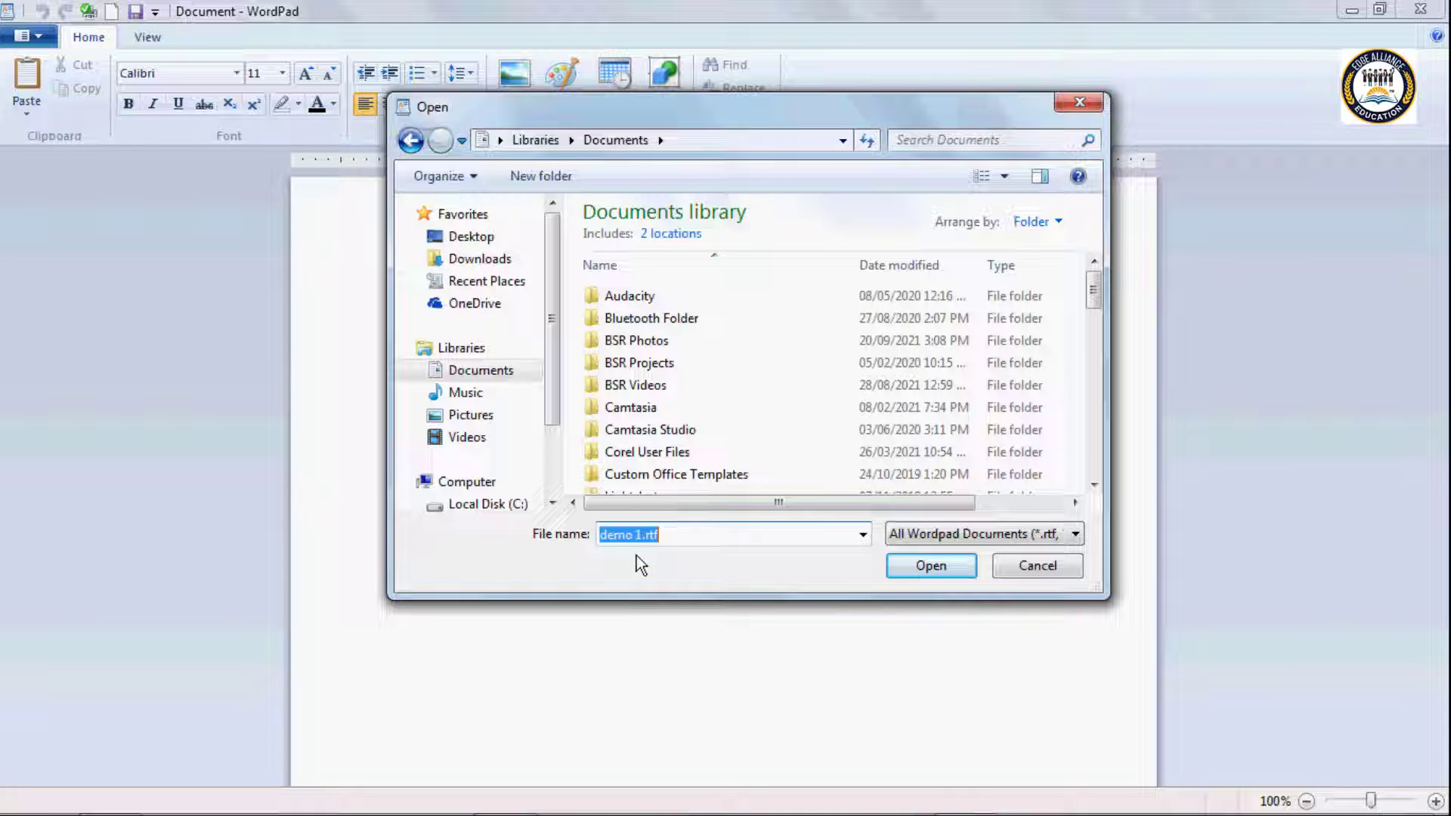
click(905, 566)
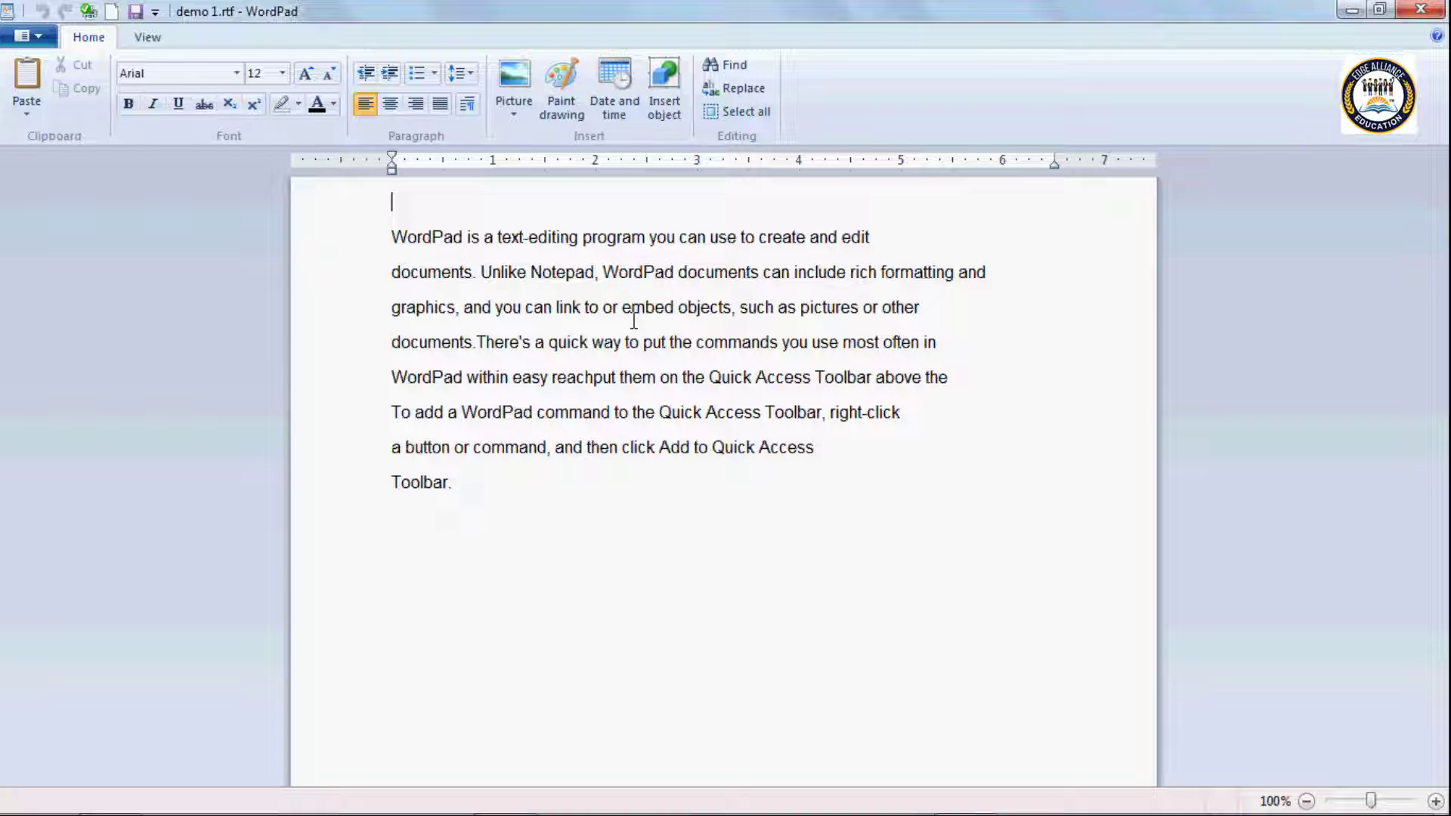
With Ctrl+N and Ctrl+O, start a new document, reopen demo 1.rtf, then start another blank one
key(ctrl+n)
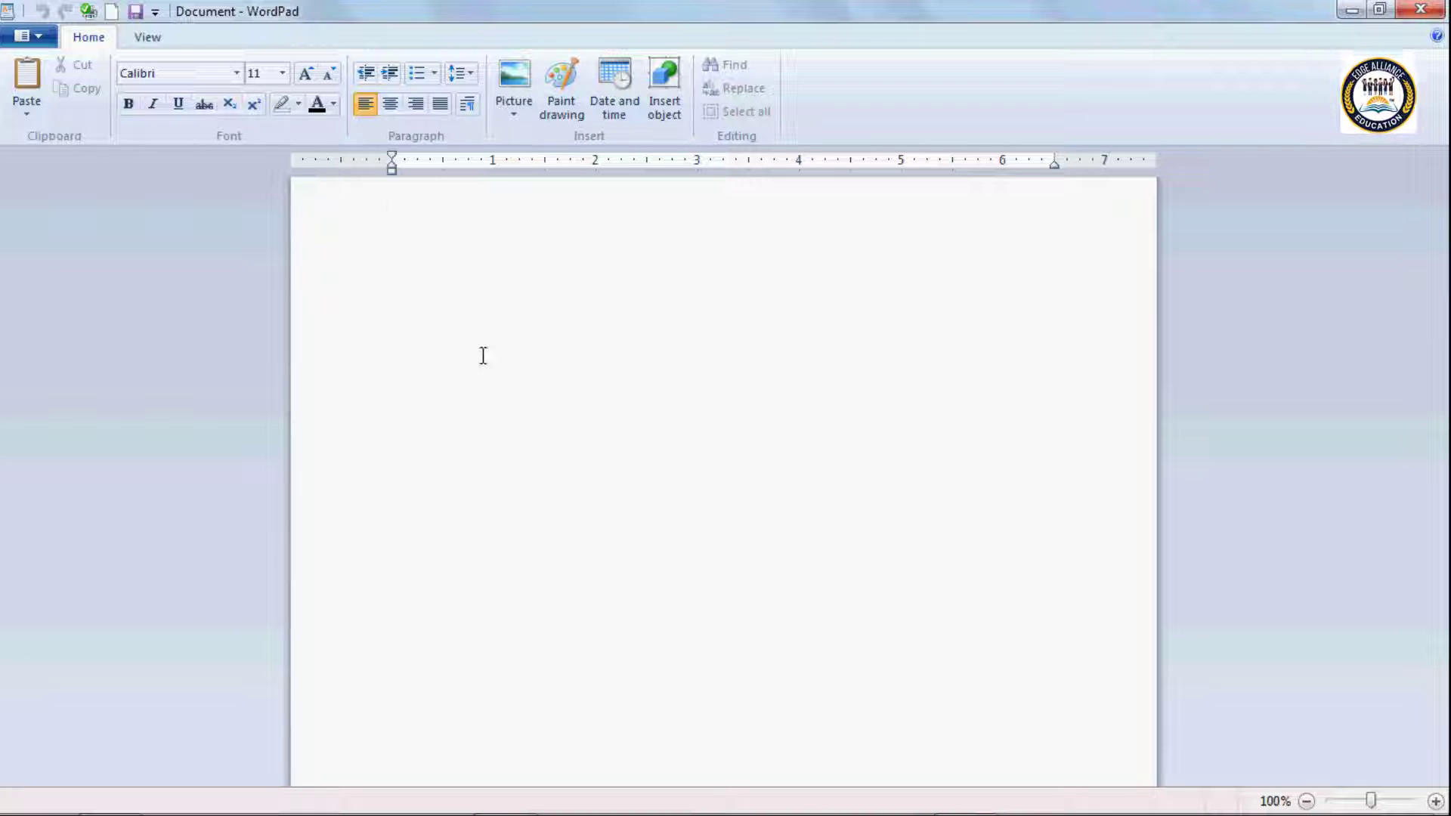
key(ctrl+o)
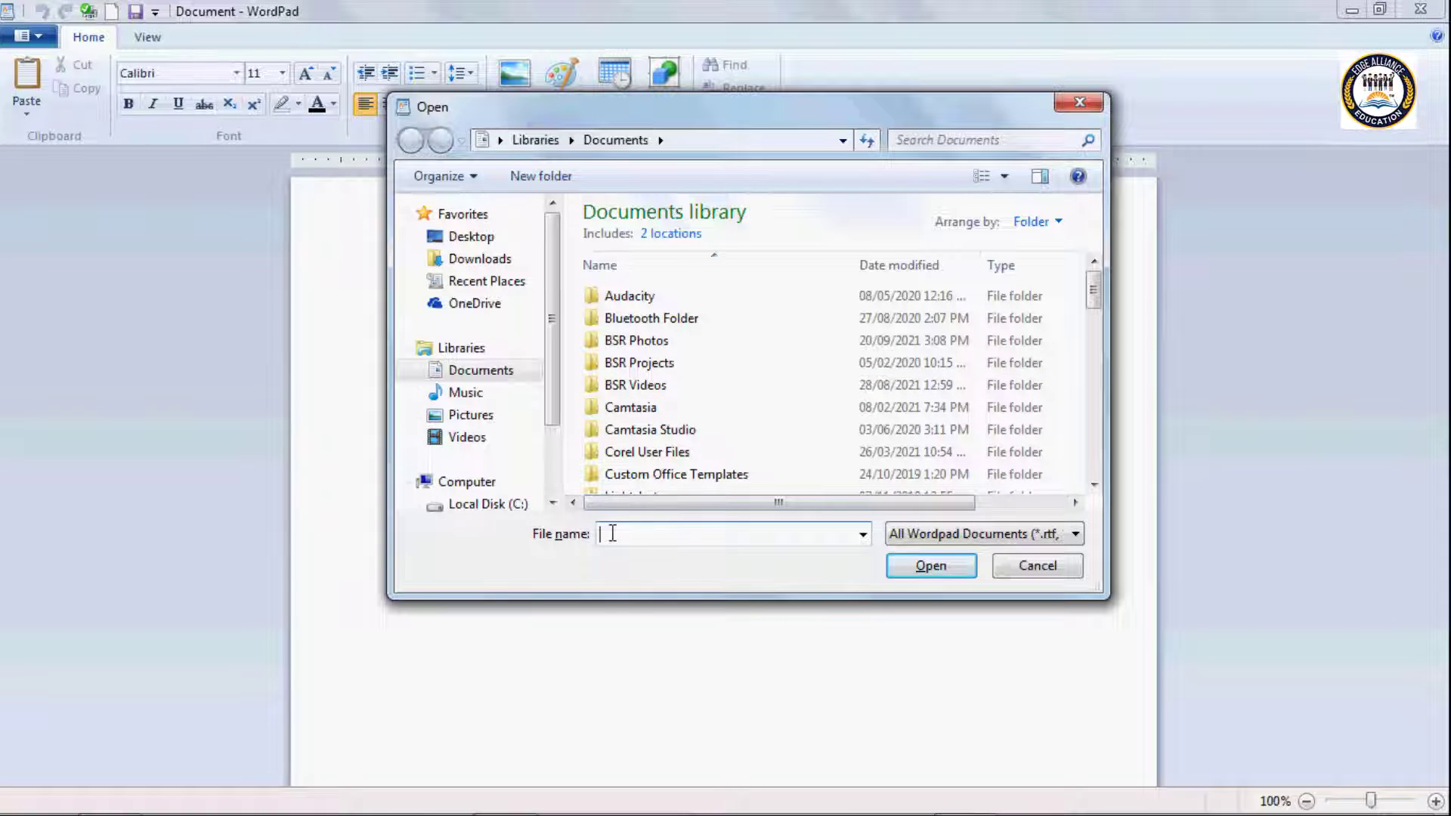
text(de)
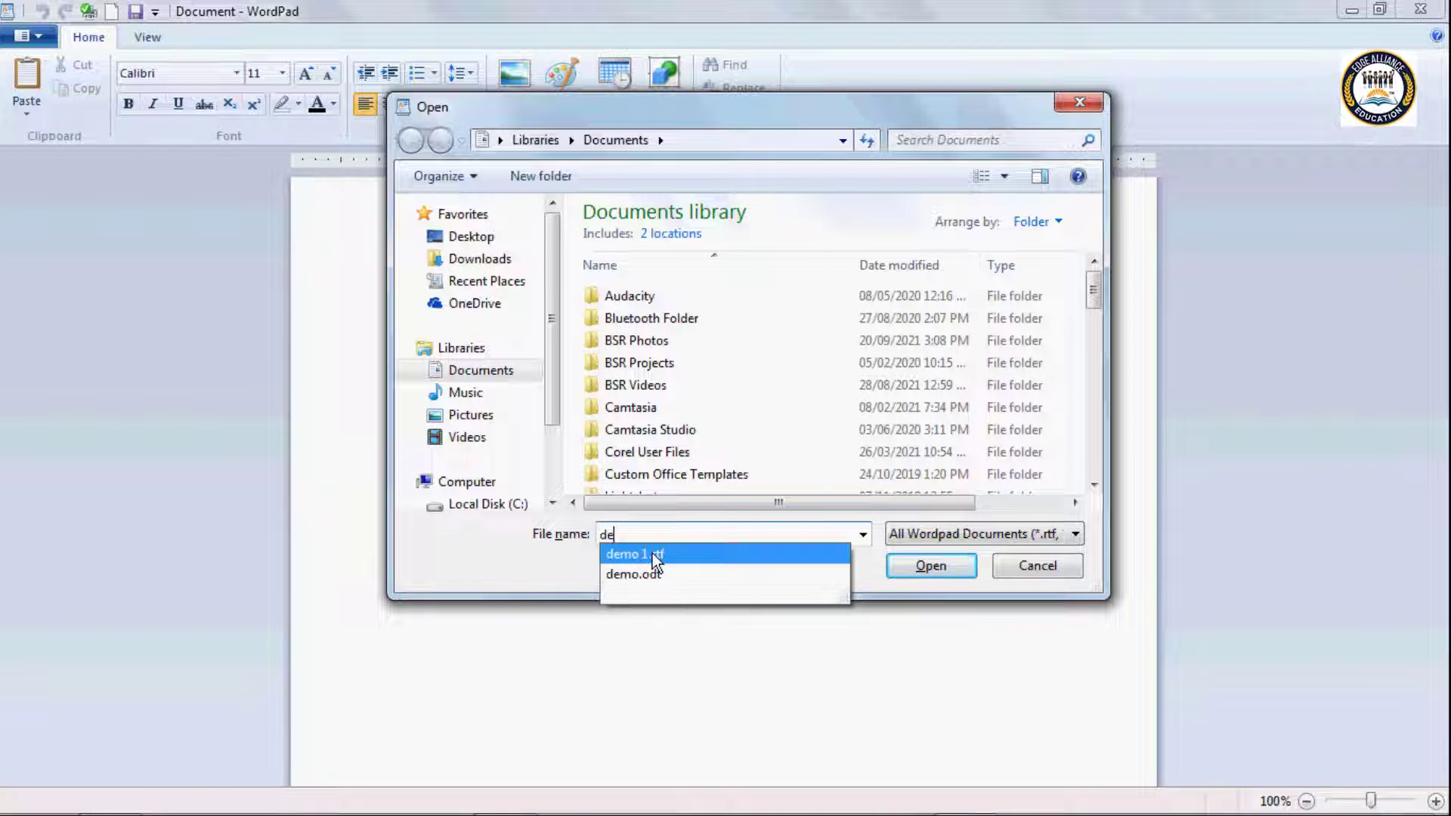
click(653, 553)
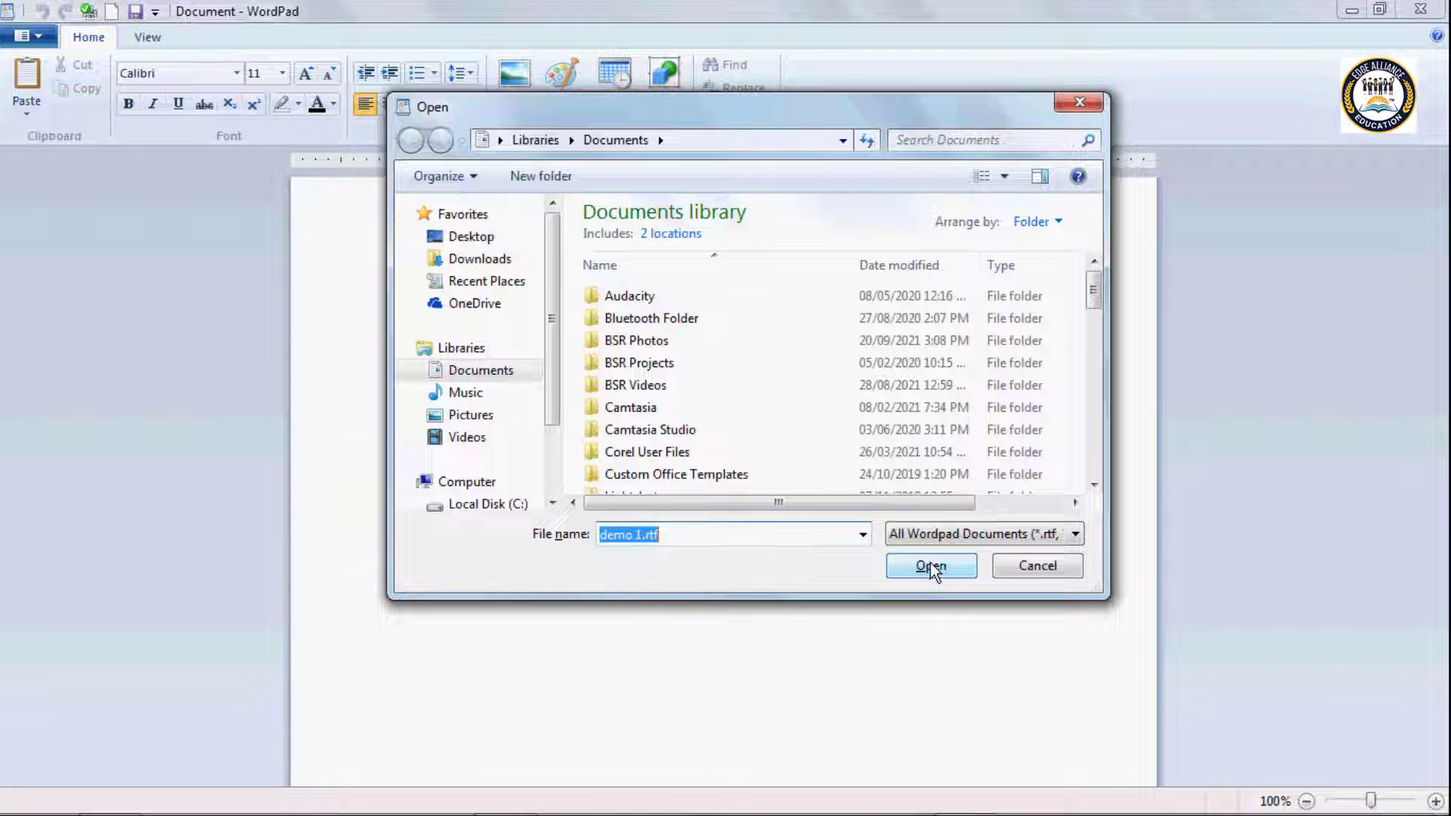
click(931, 565)
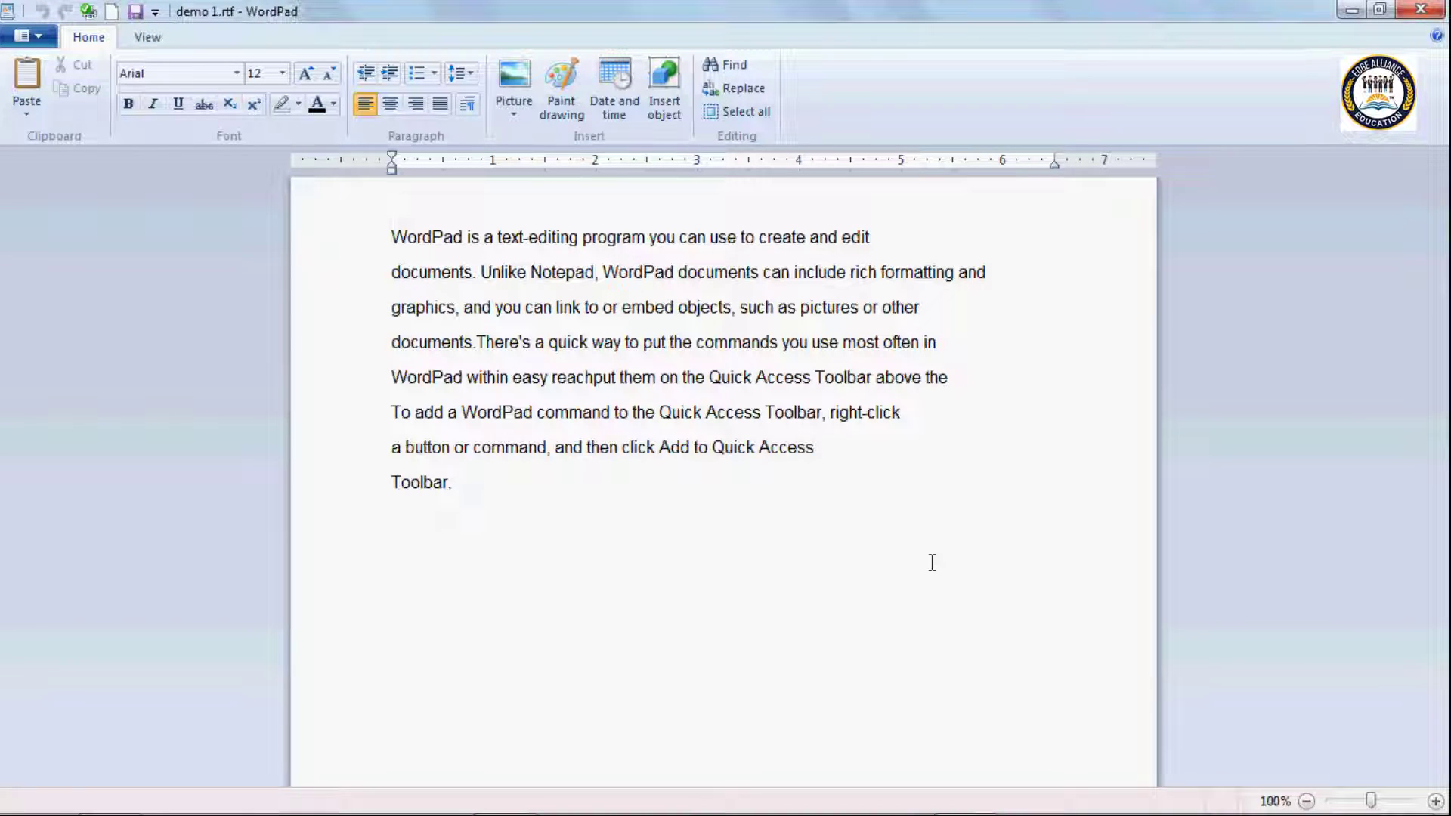
key(ctrl+n)
click(44, 38)
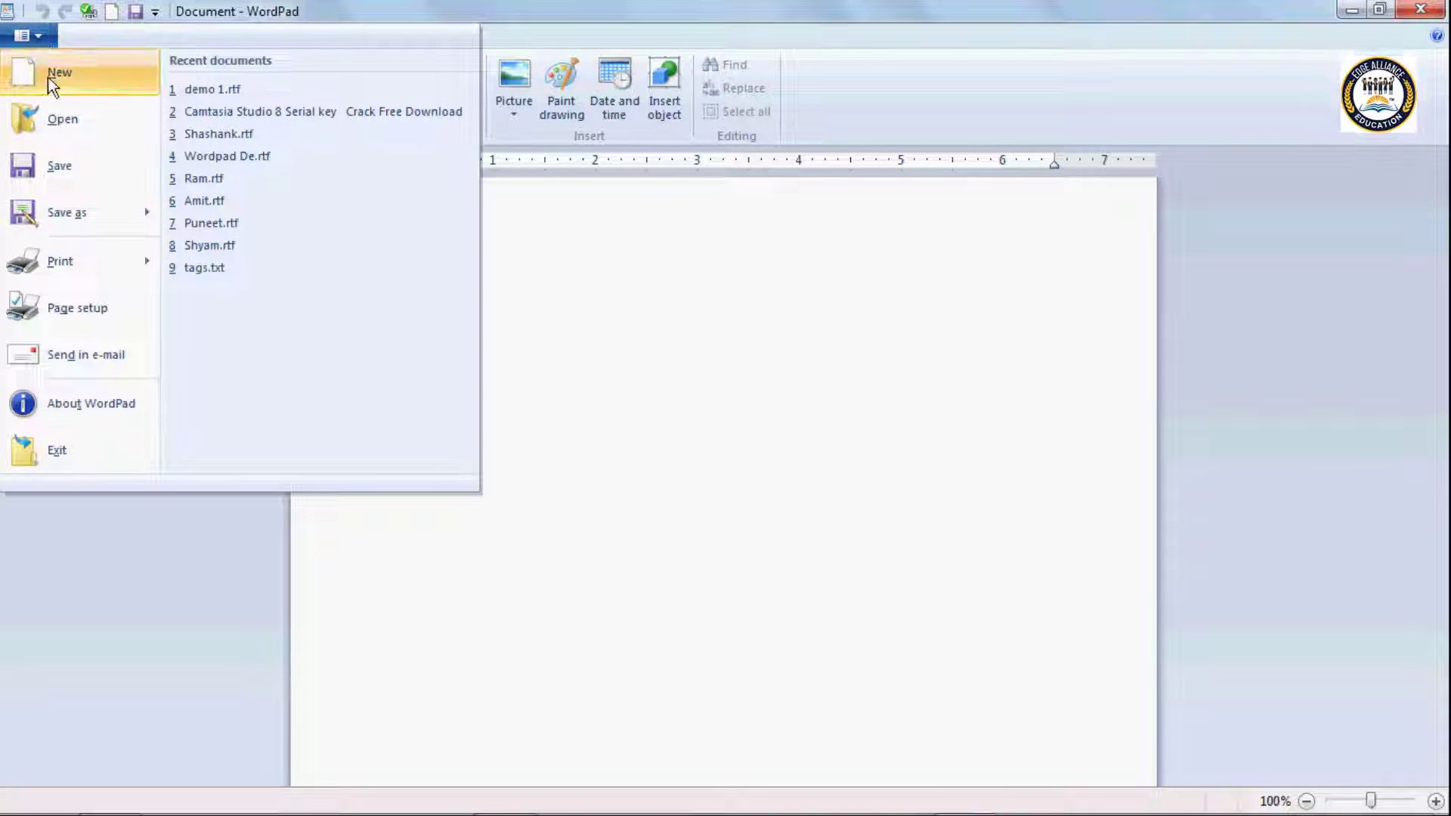
mouse_move(66, 213)
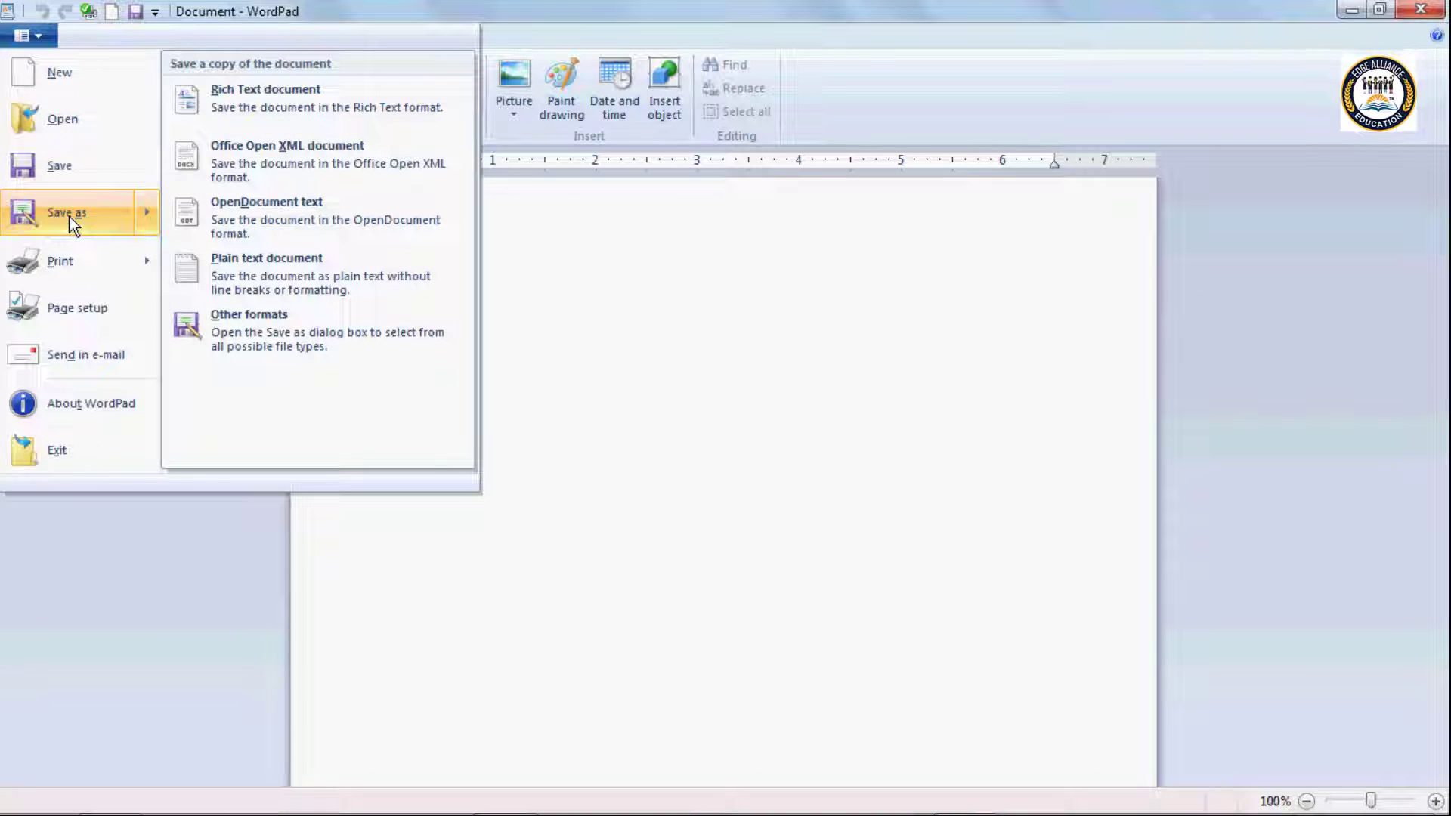
click(645, 283)
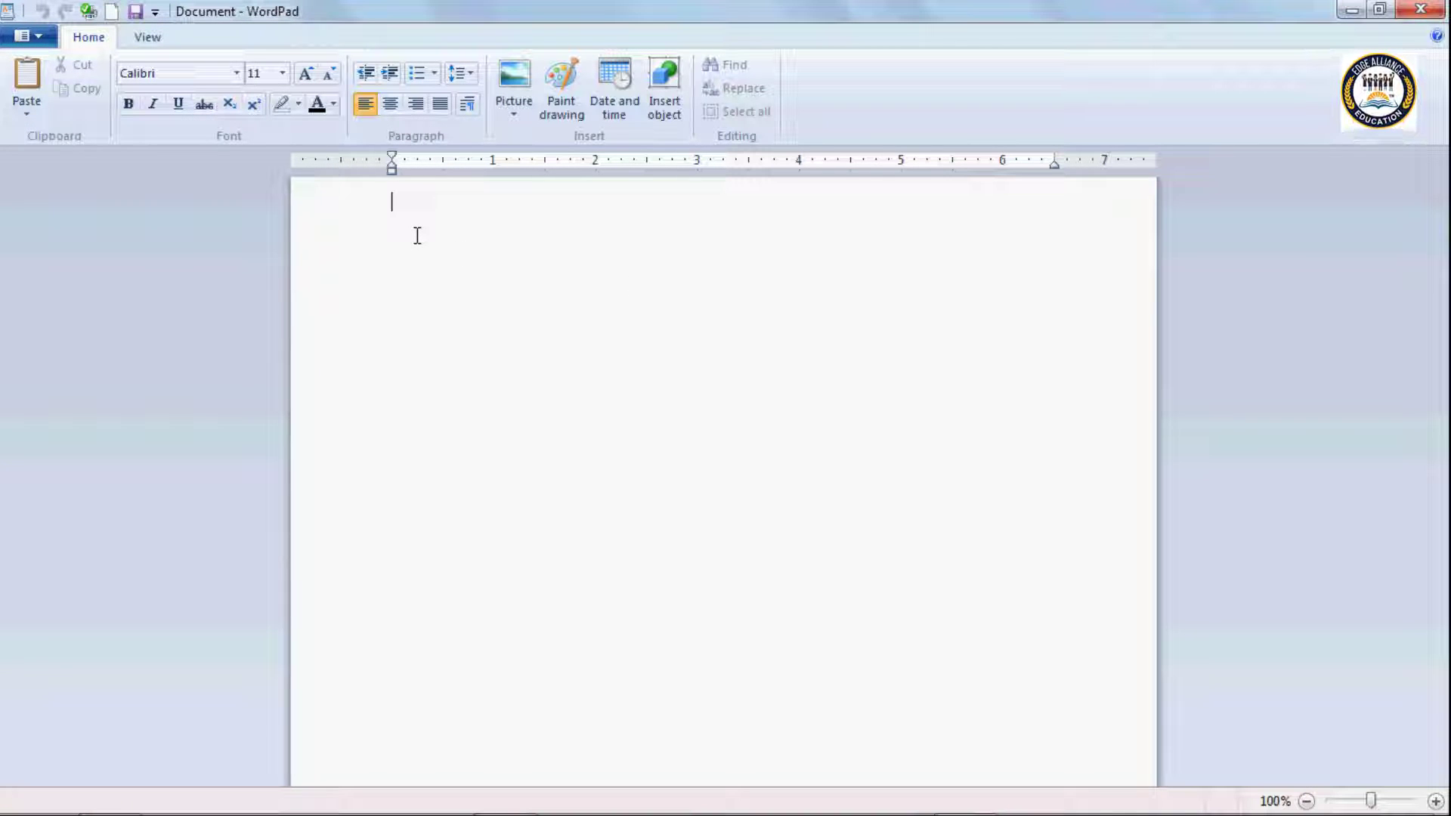
Type Monitor and Keyboard on separate lines, erasing a stray start
text(Par)
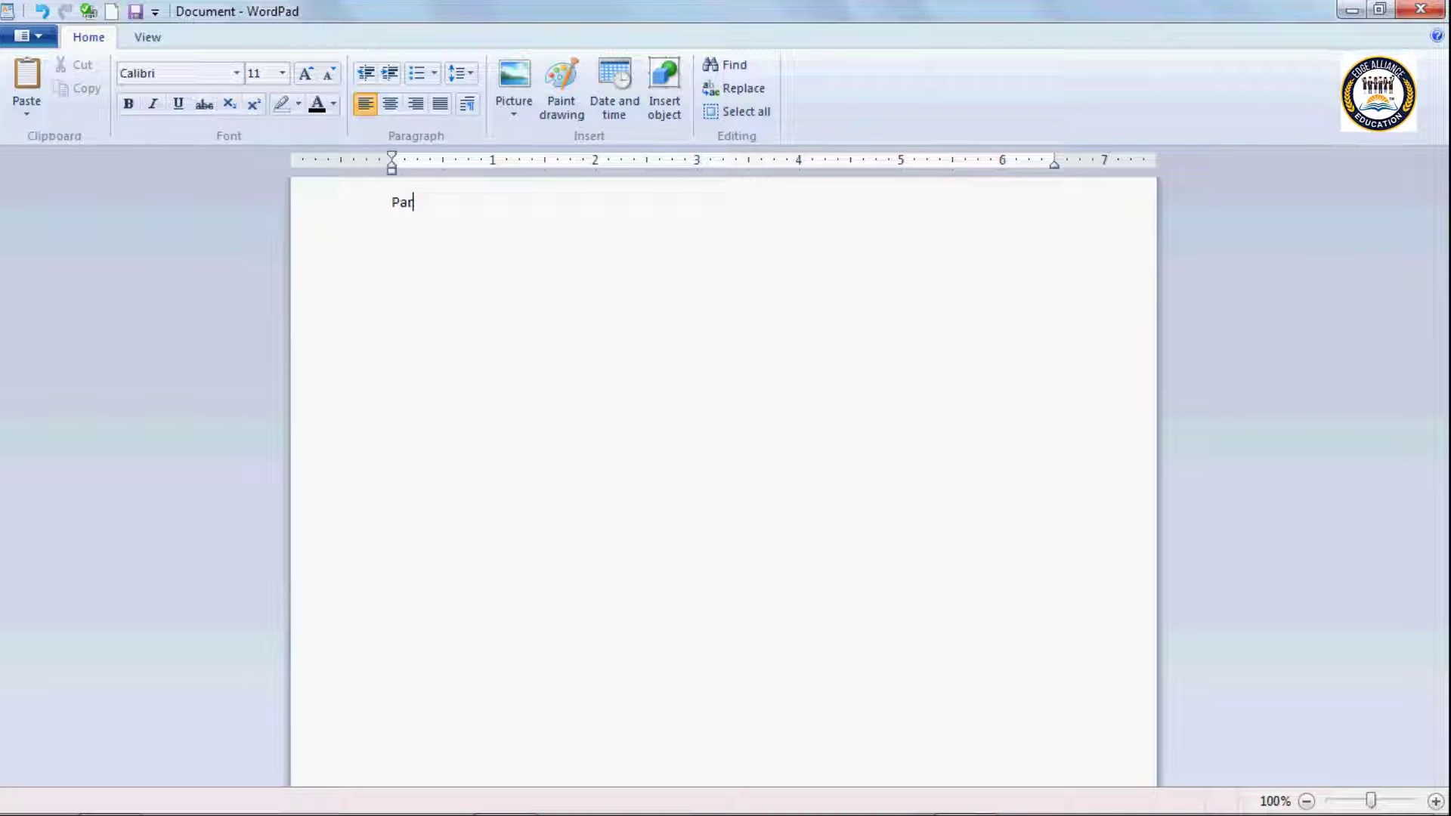
key(BackSpace)
key(BackSpace)
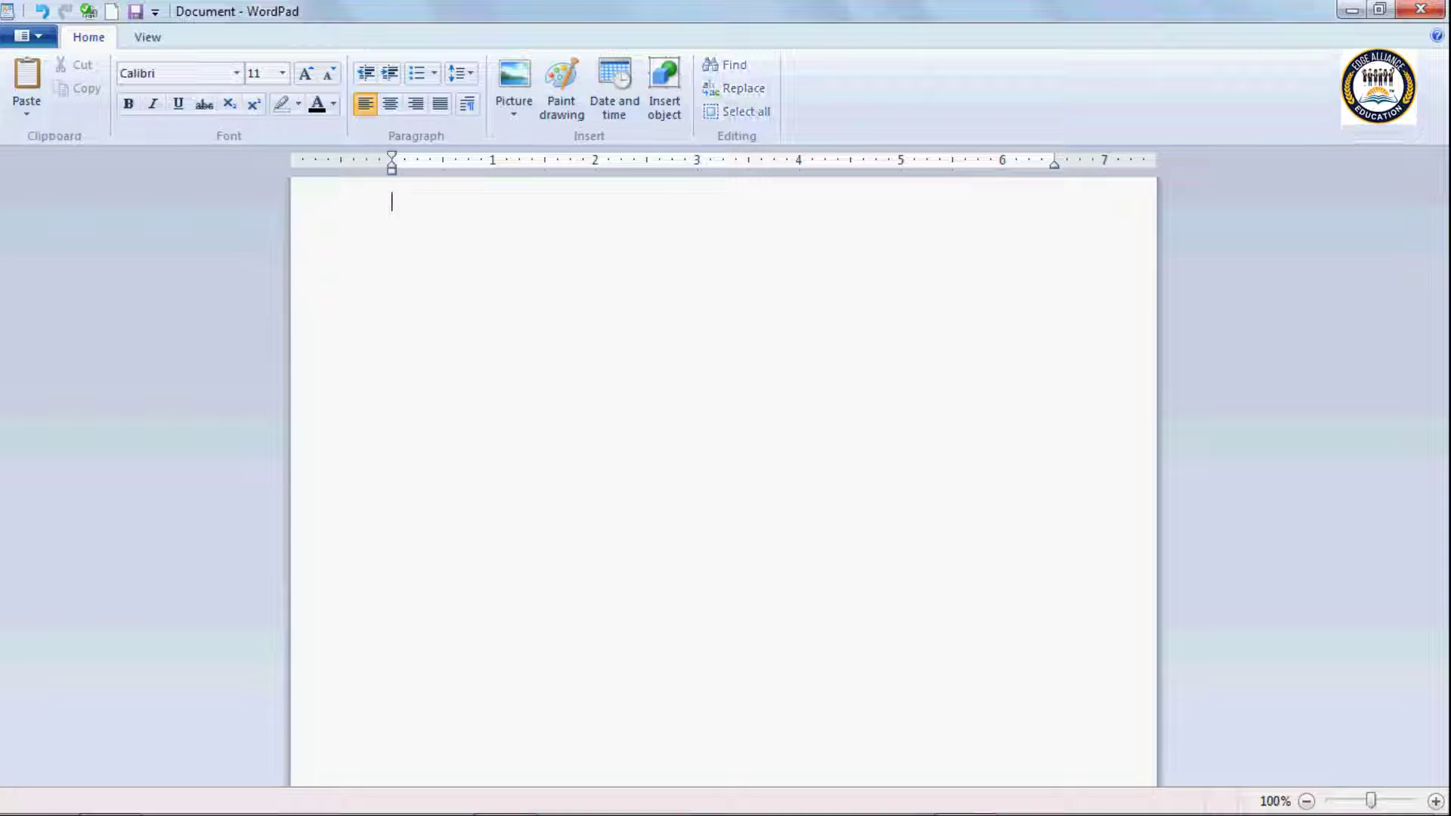
text(Monitor)
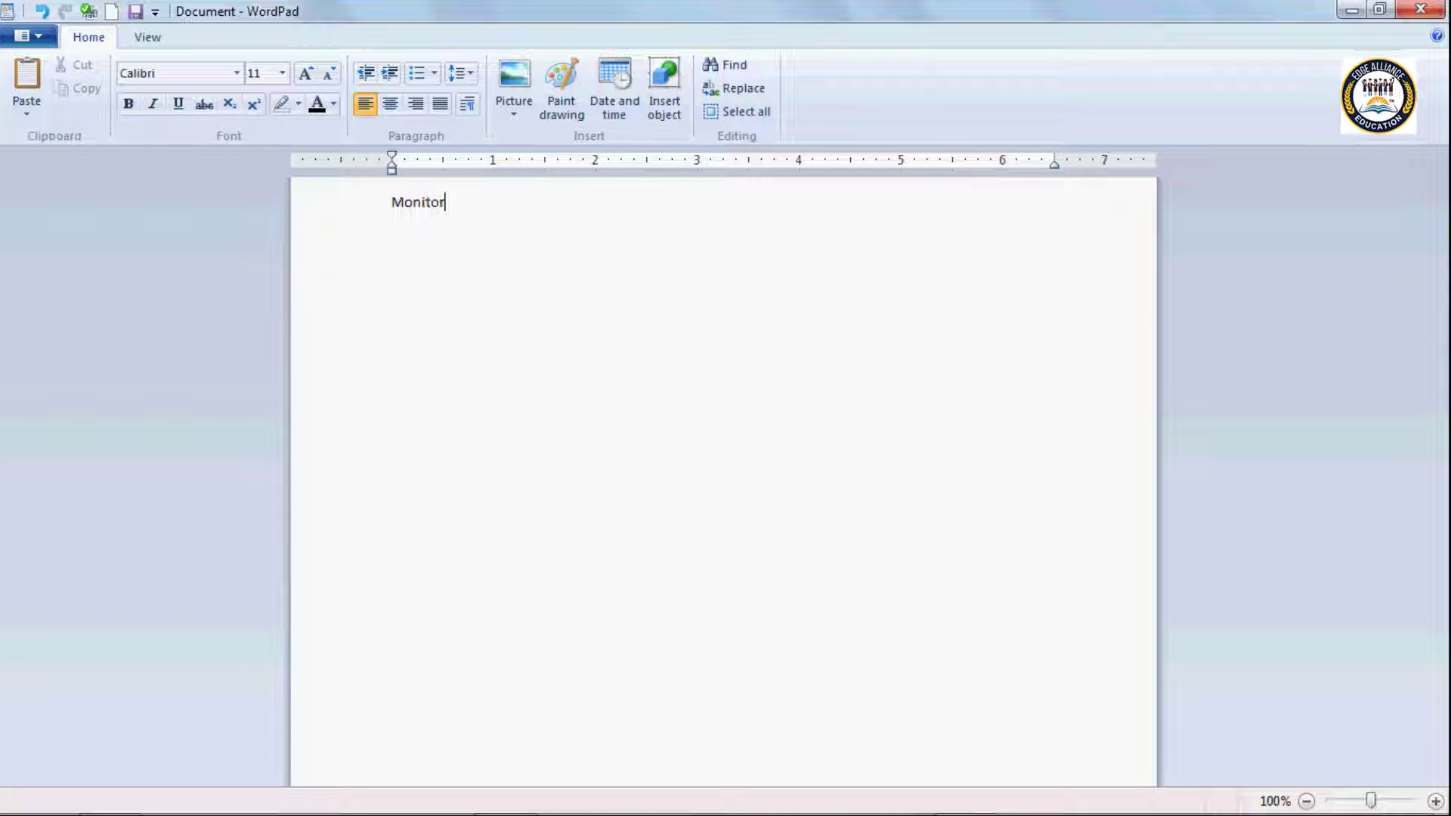
key(Return)
text(Key)
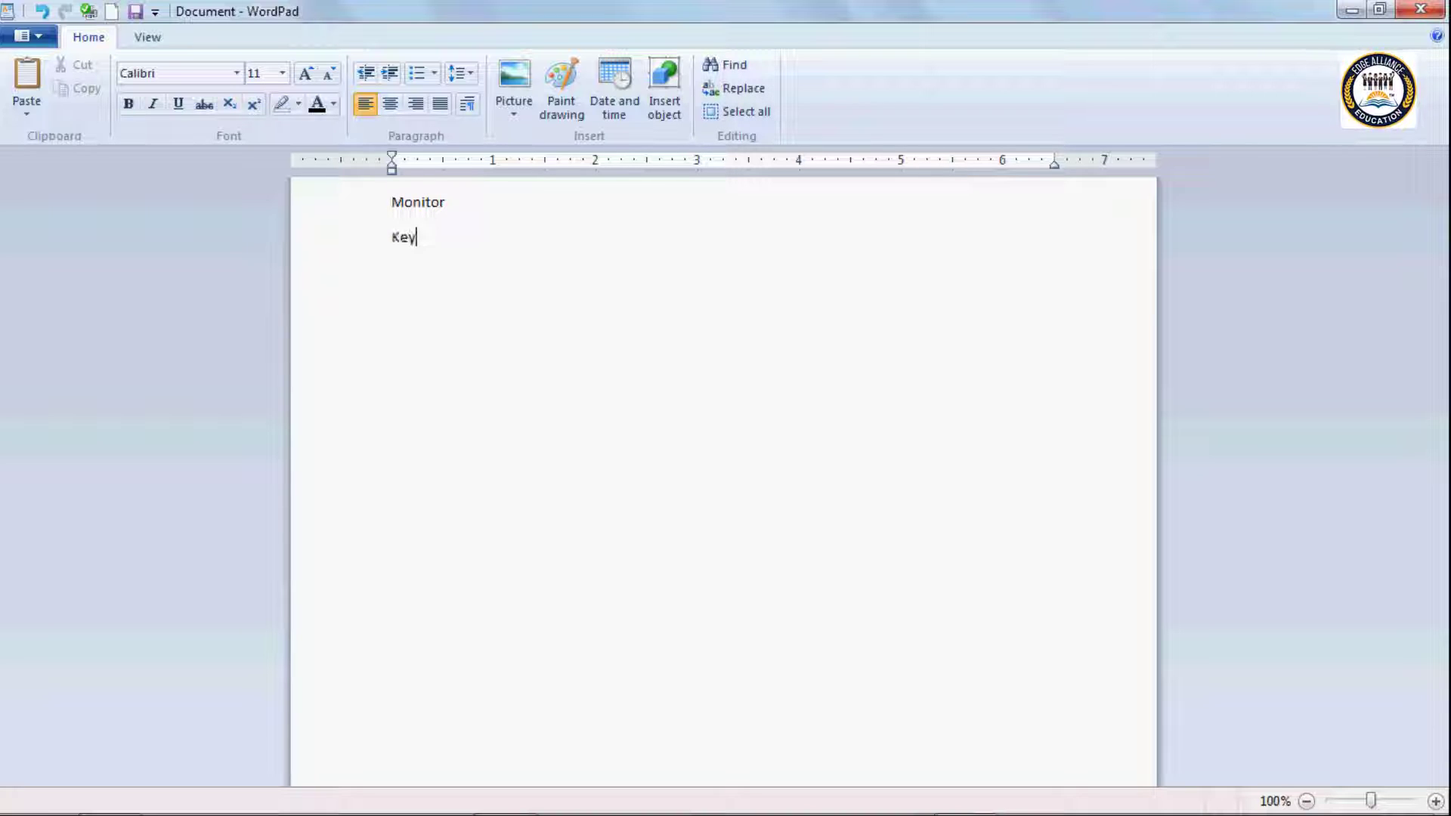
text(board)
key(Return)
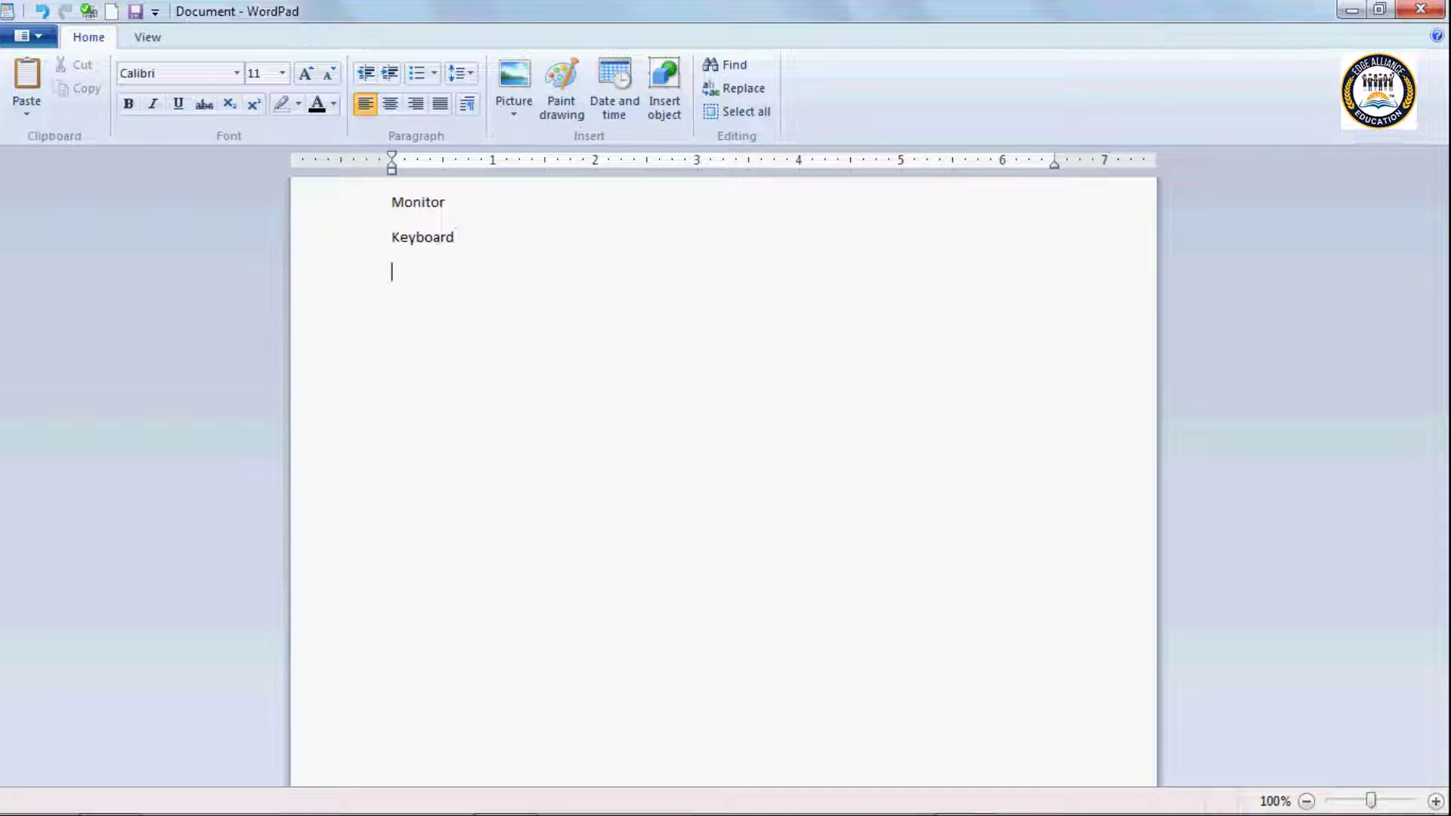
Add Mouse, CPU and Special Keys as the next lines, correcting the Mouse typo
text(Mouys)
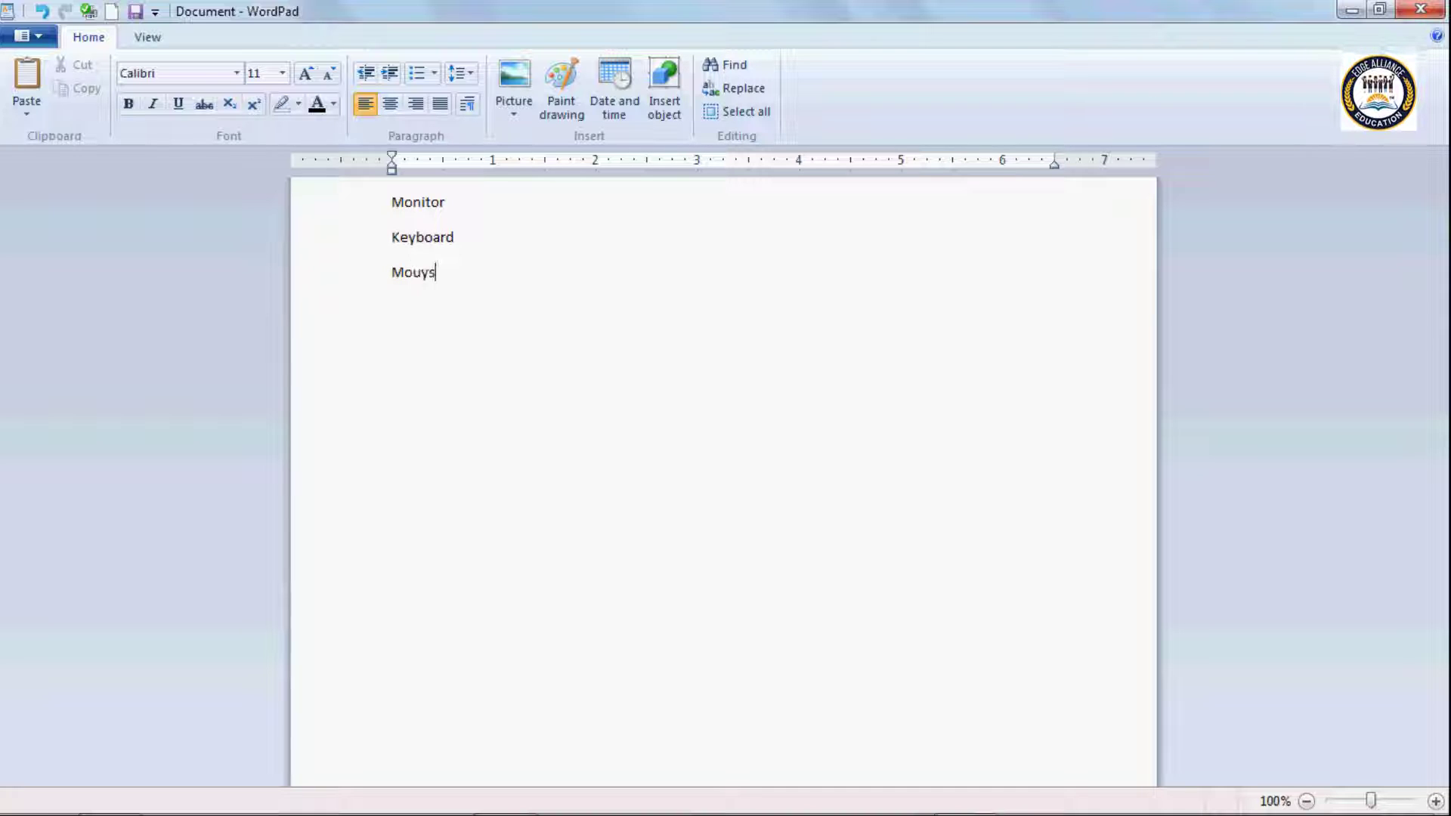
text(e)
key(Return)
key(BackSpace)
key(BackSpace)
key(BackSpace)
key(BackSpace)
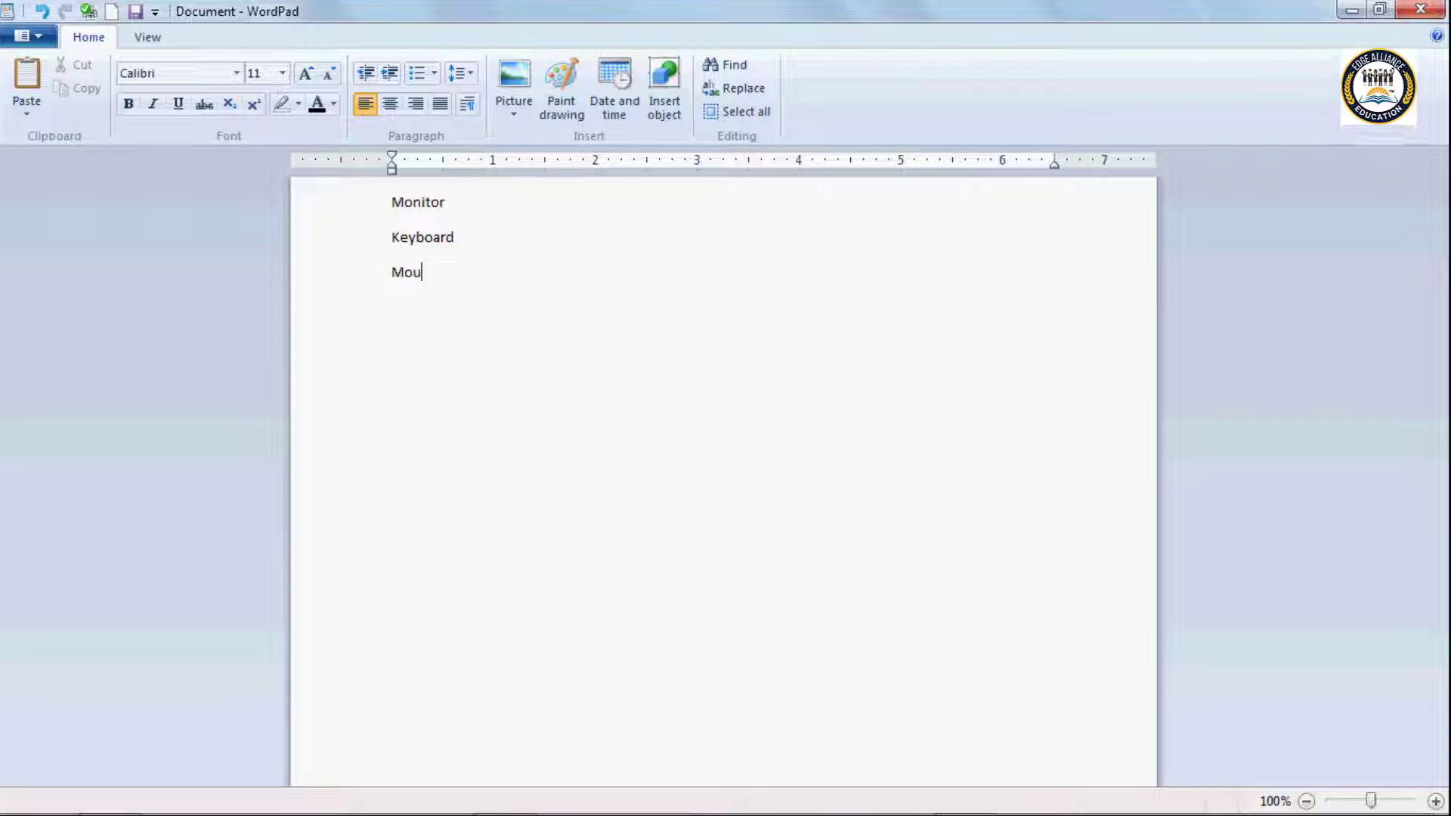
text(se)
key(Return)
text(CPU)
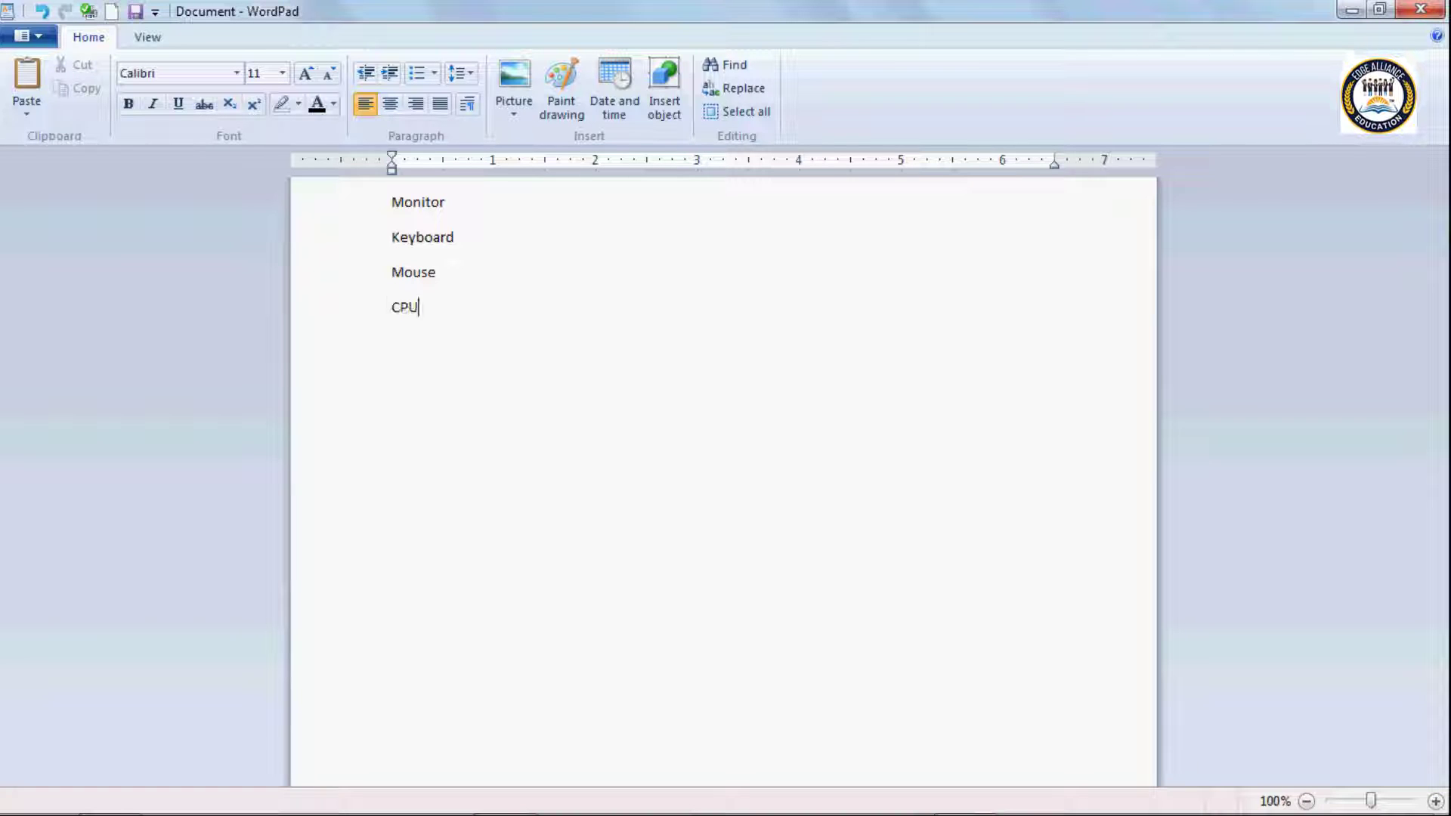
key(Return)
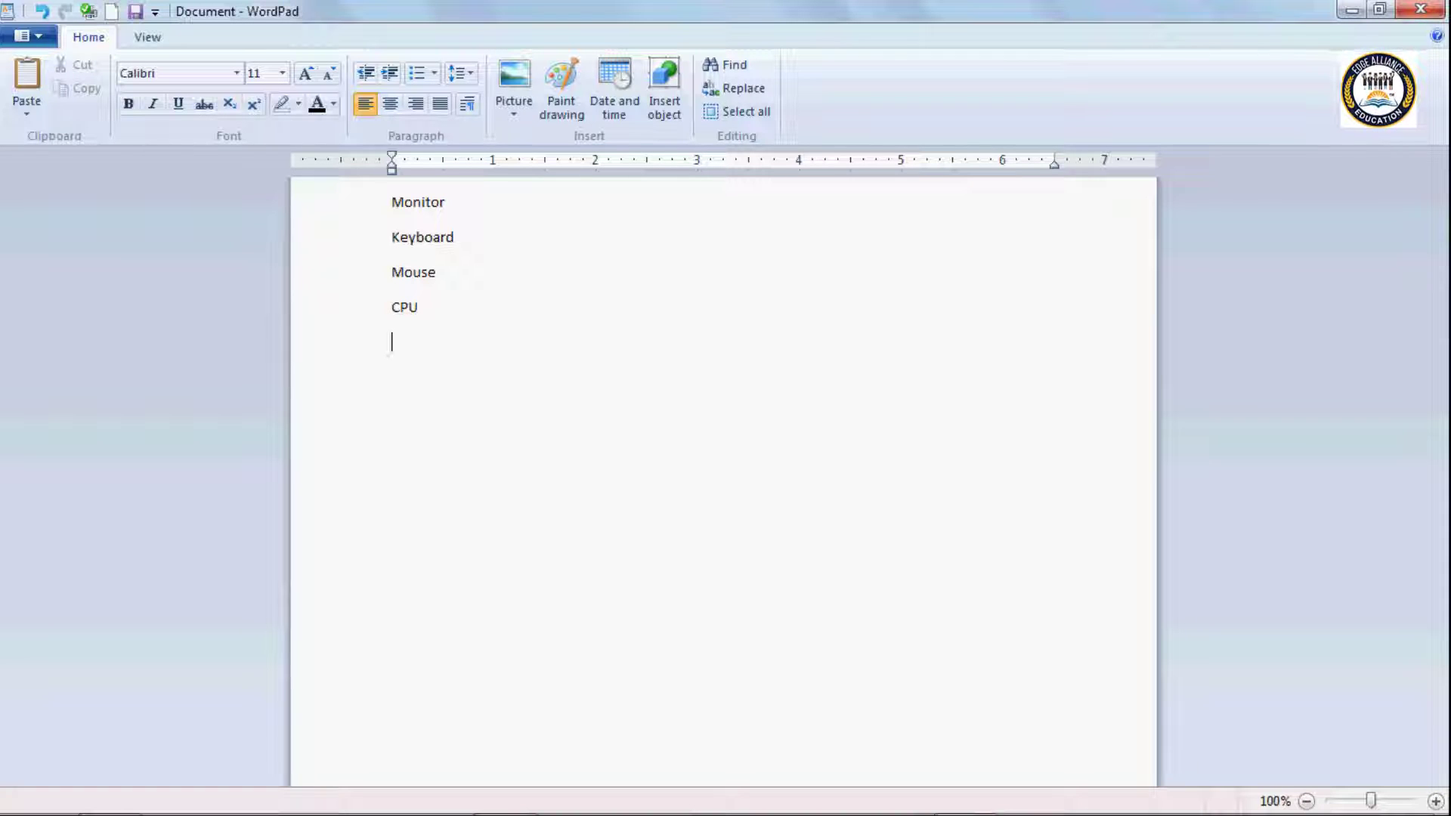
text(Sp)
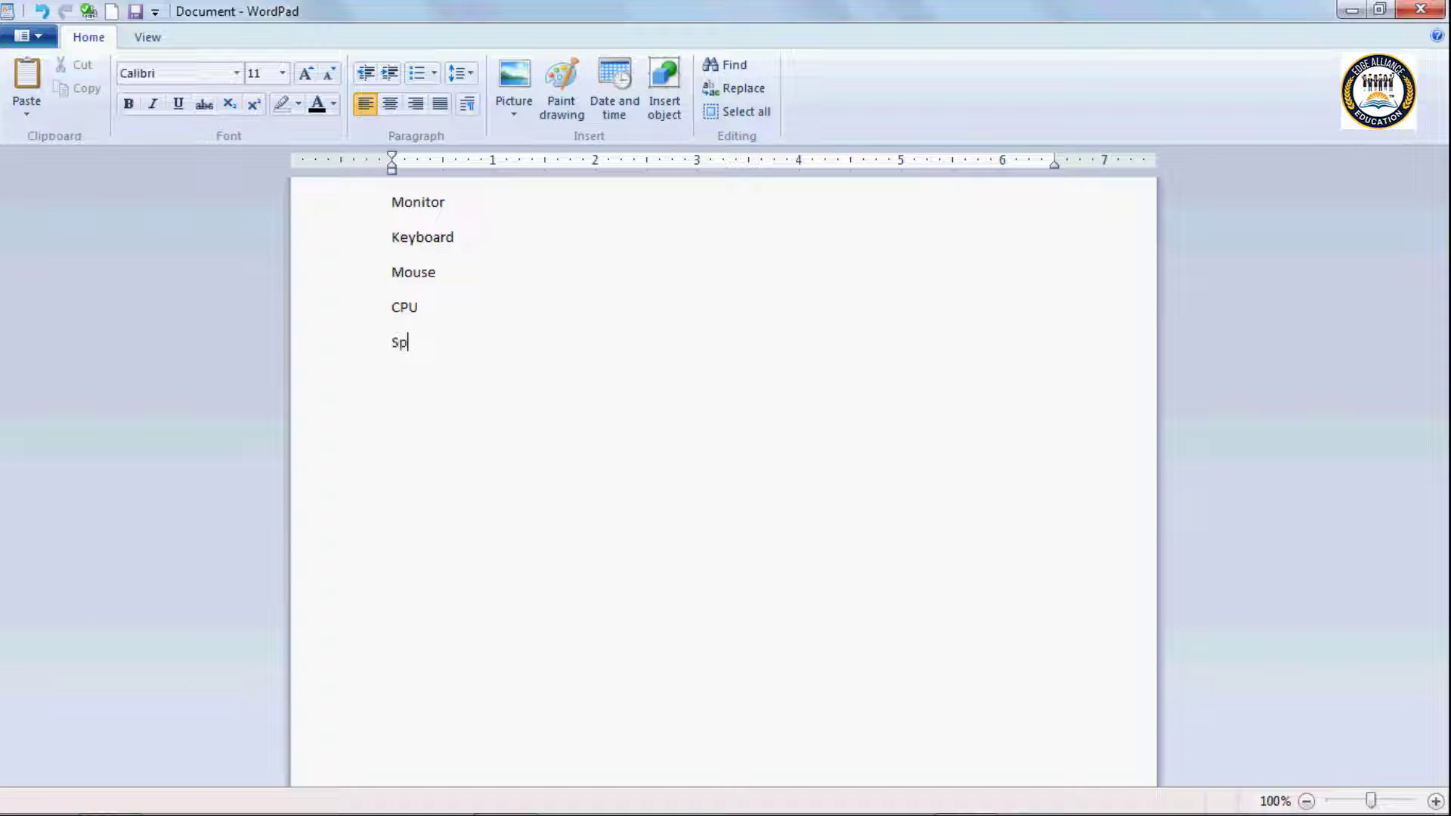
text(ecial )
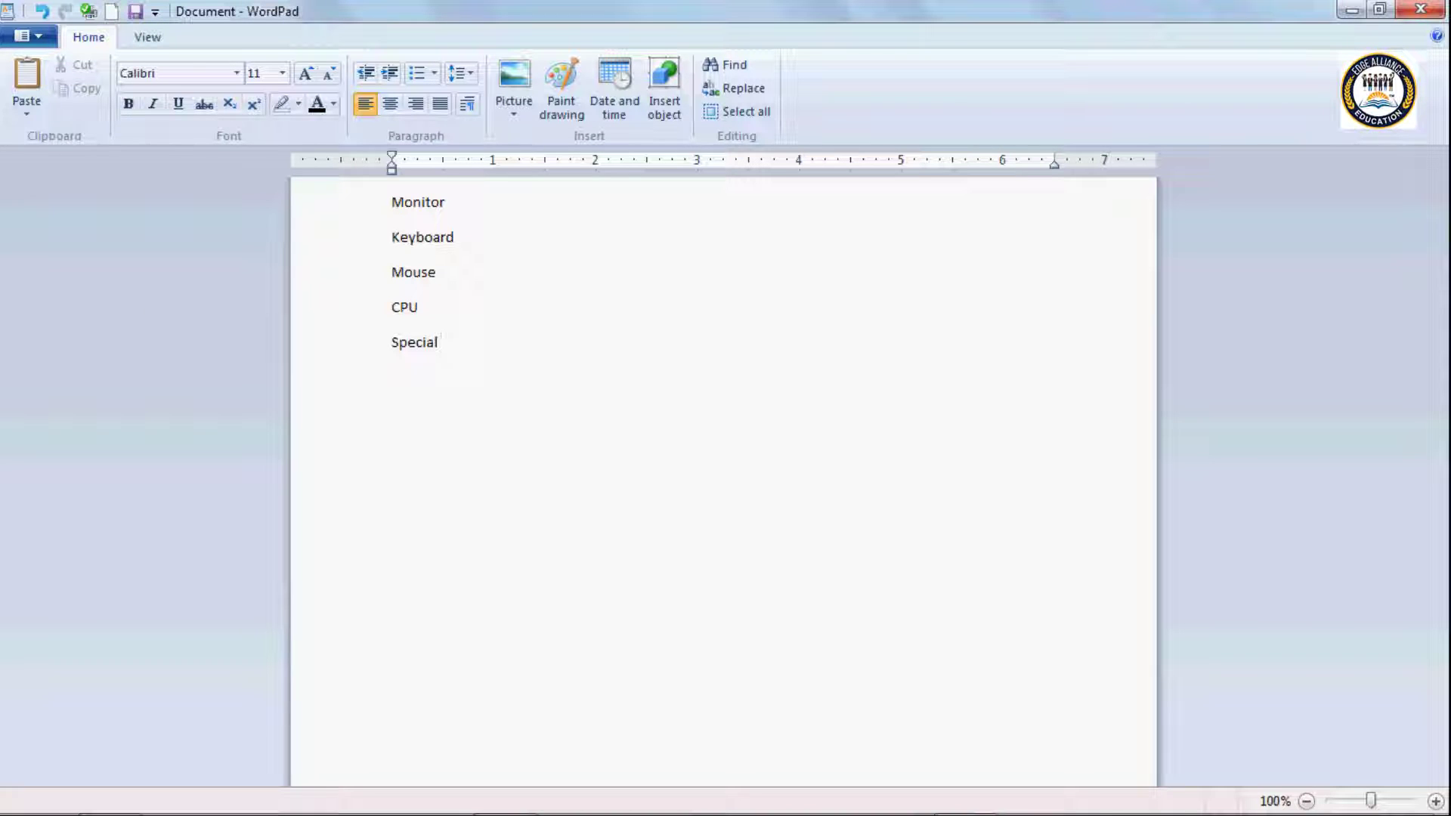
text(Keys)
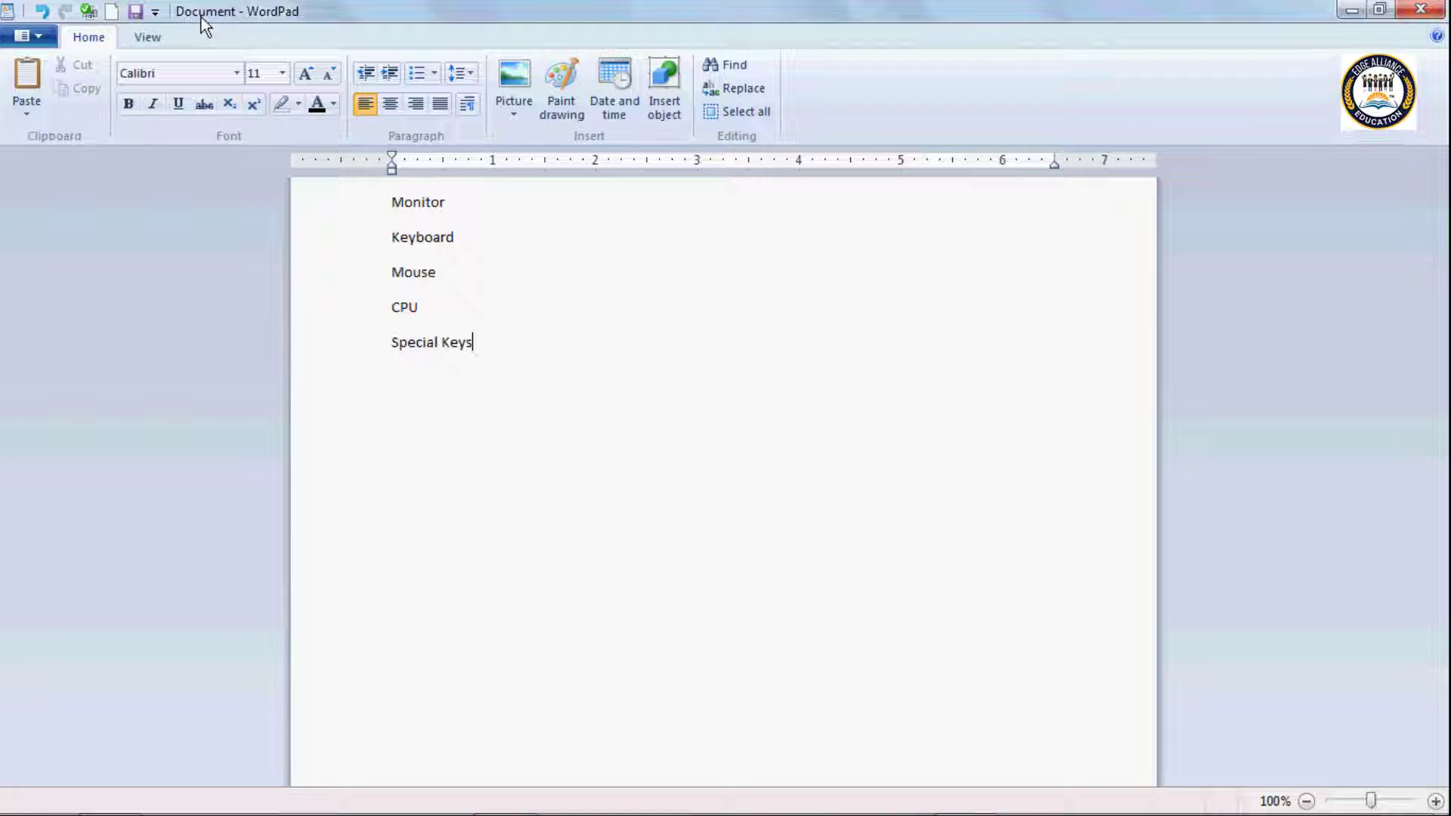
Start a Save, close the Save As window without saving, and reopen the file menu
click(47, 39)
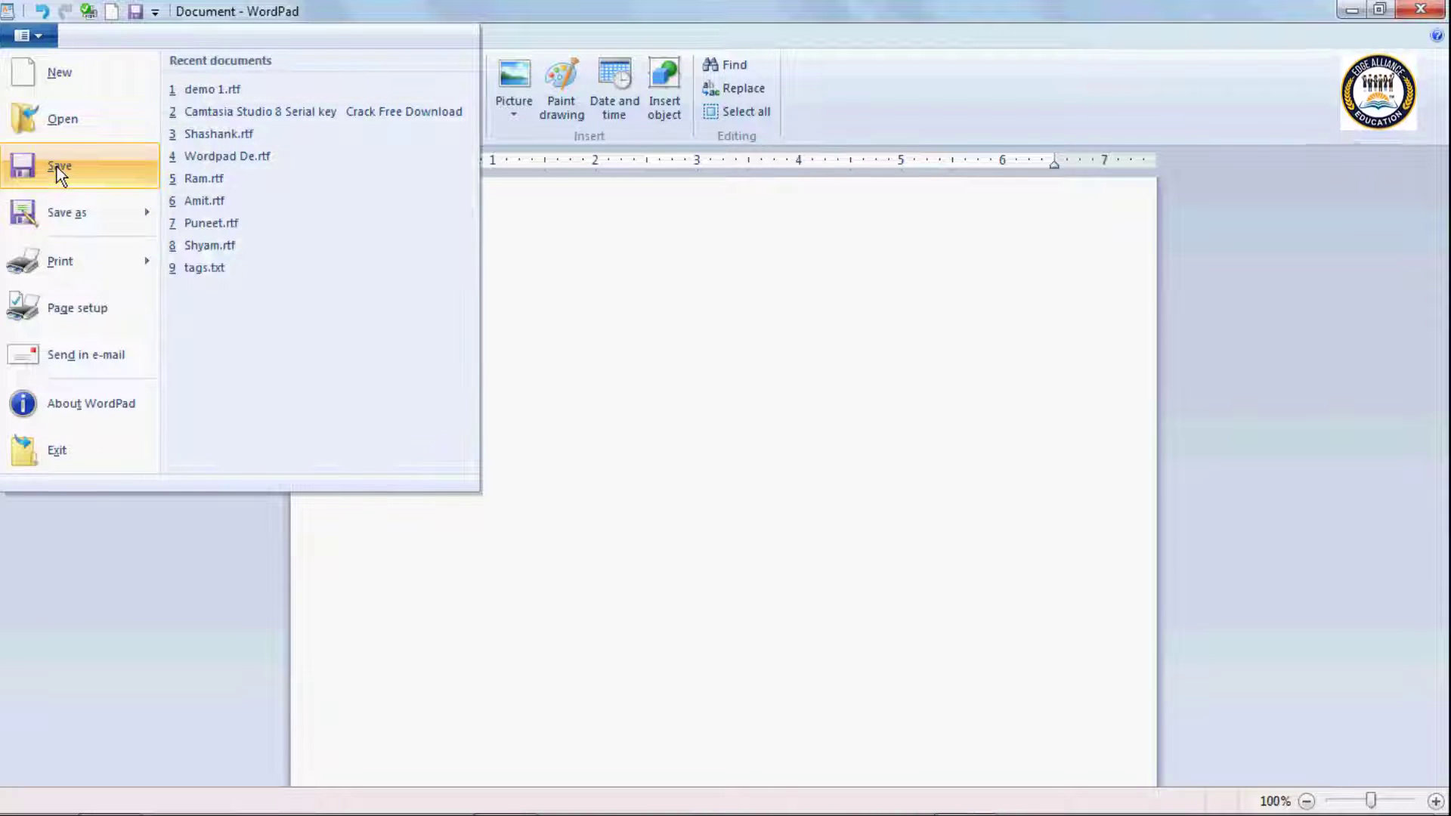
click(58, 168)
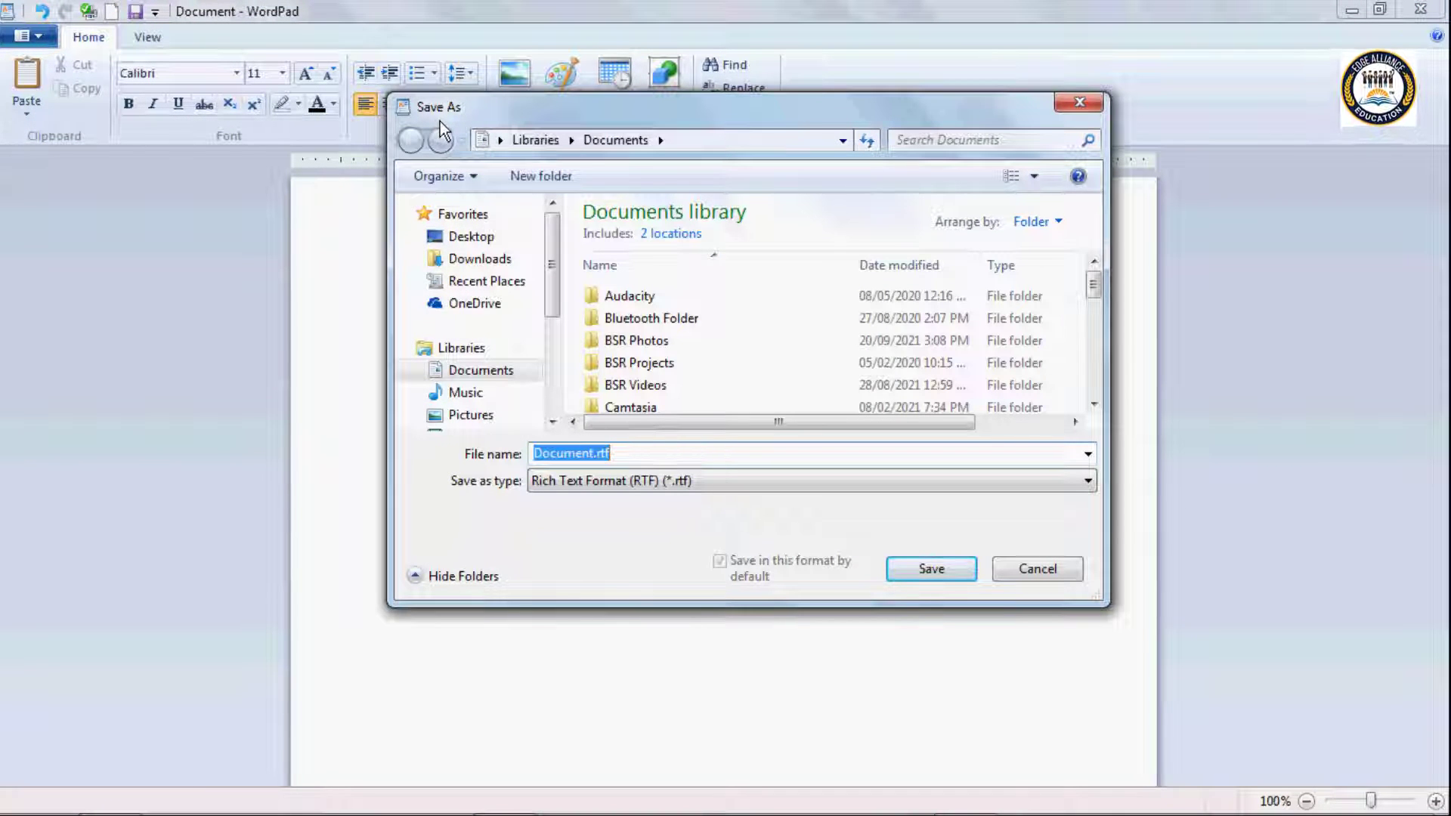
click(1081, 104)
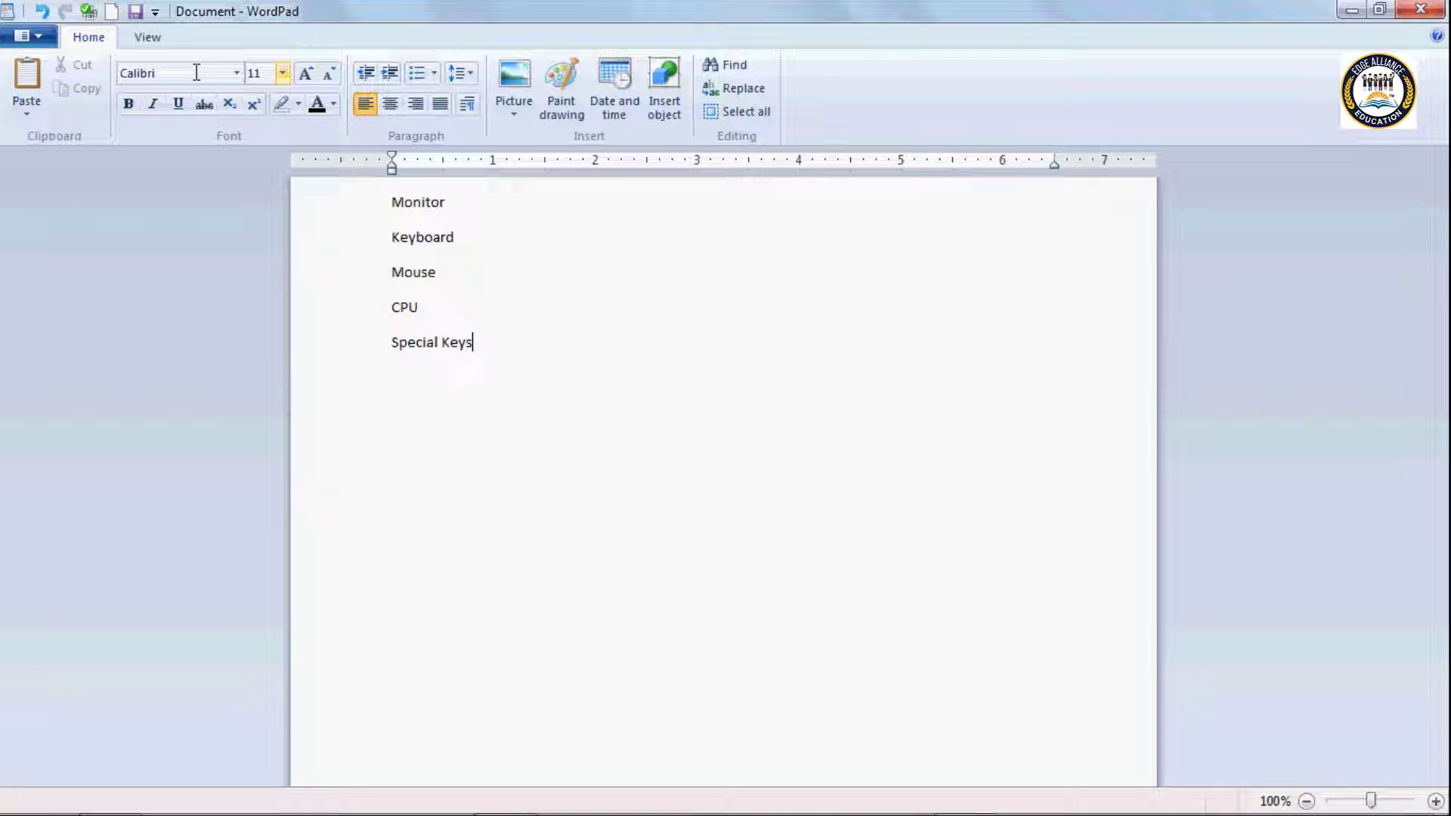
click(47, 33)
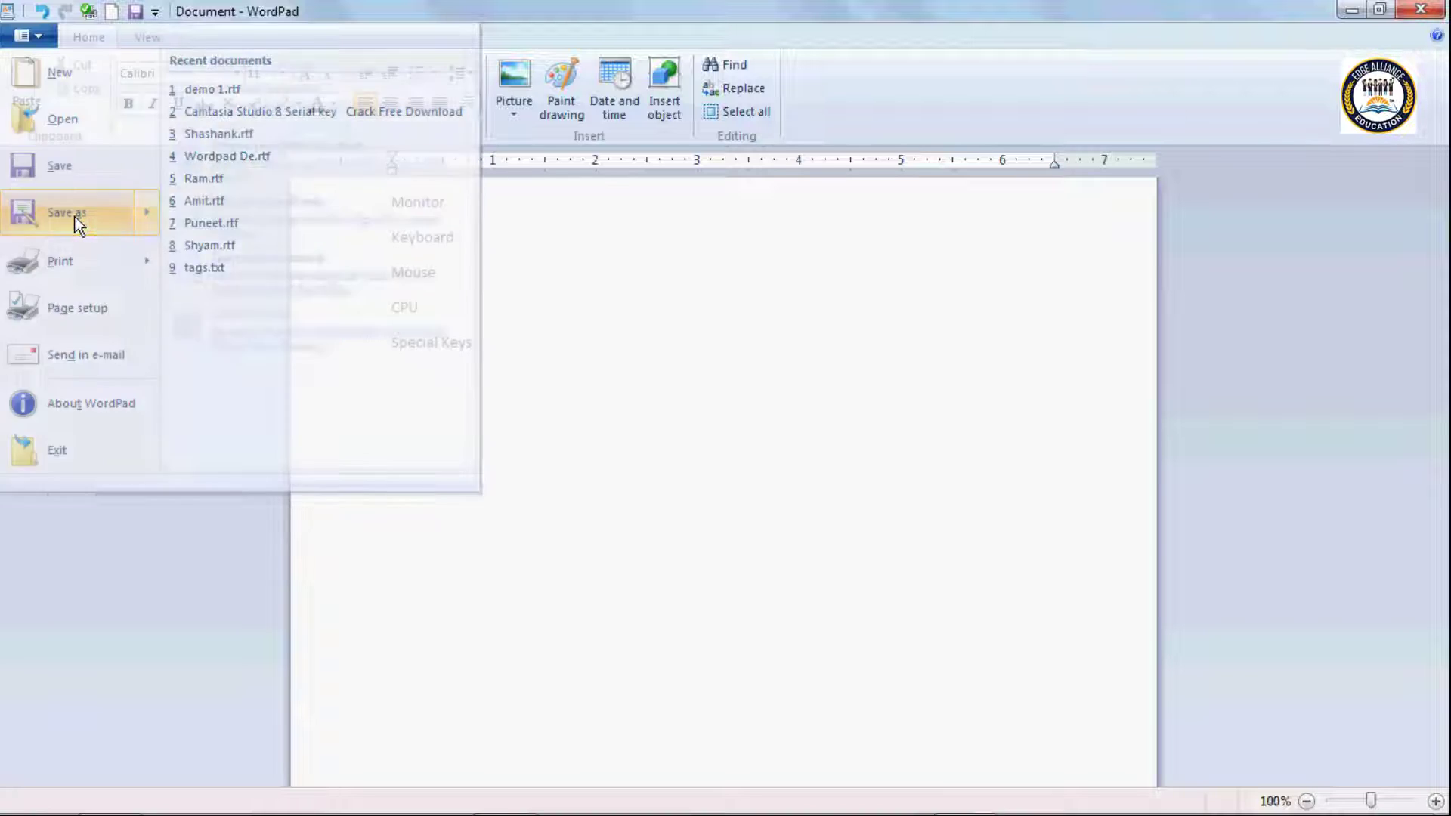
Use Save as to name the file 'content' and store it in the Documents library as RTF
click(75, 217)
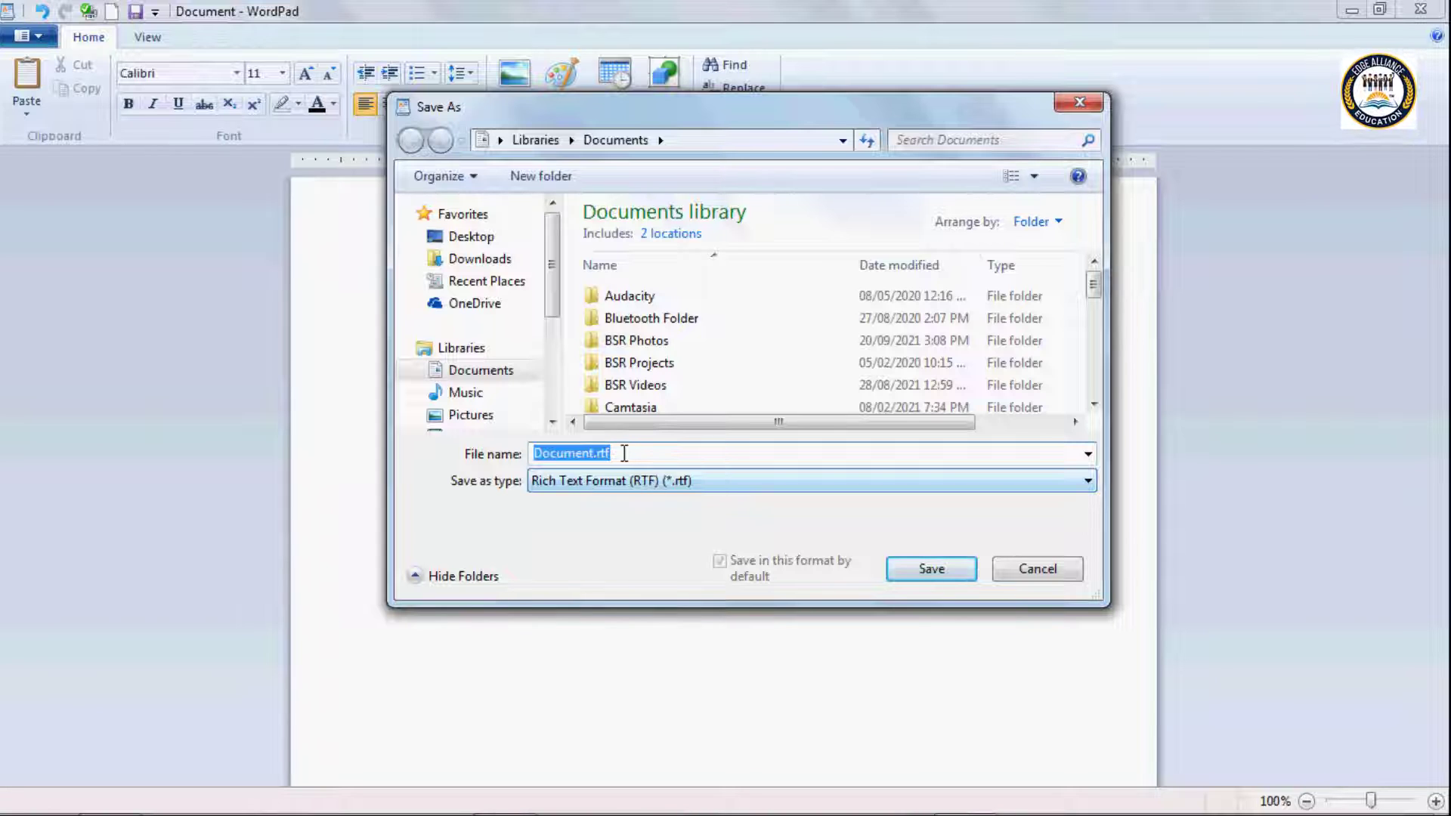
key(BackSpace)
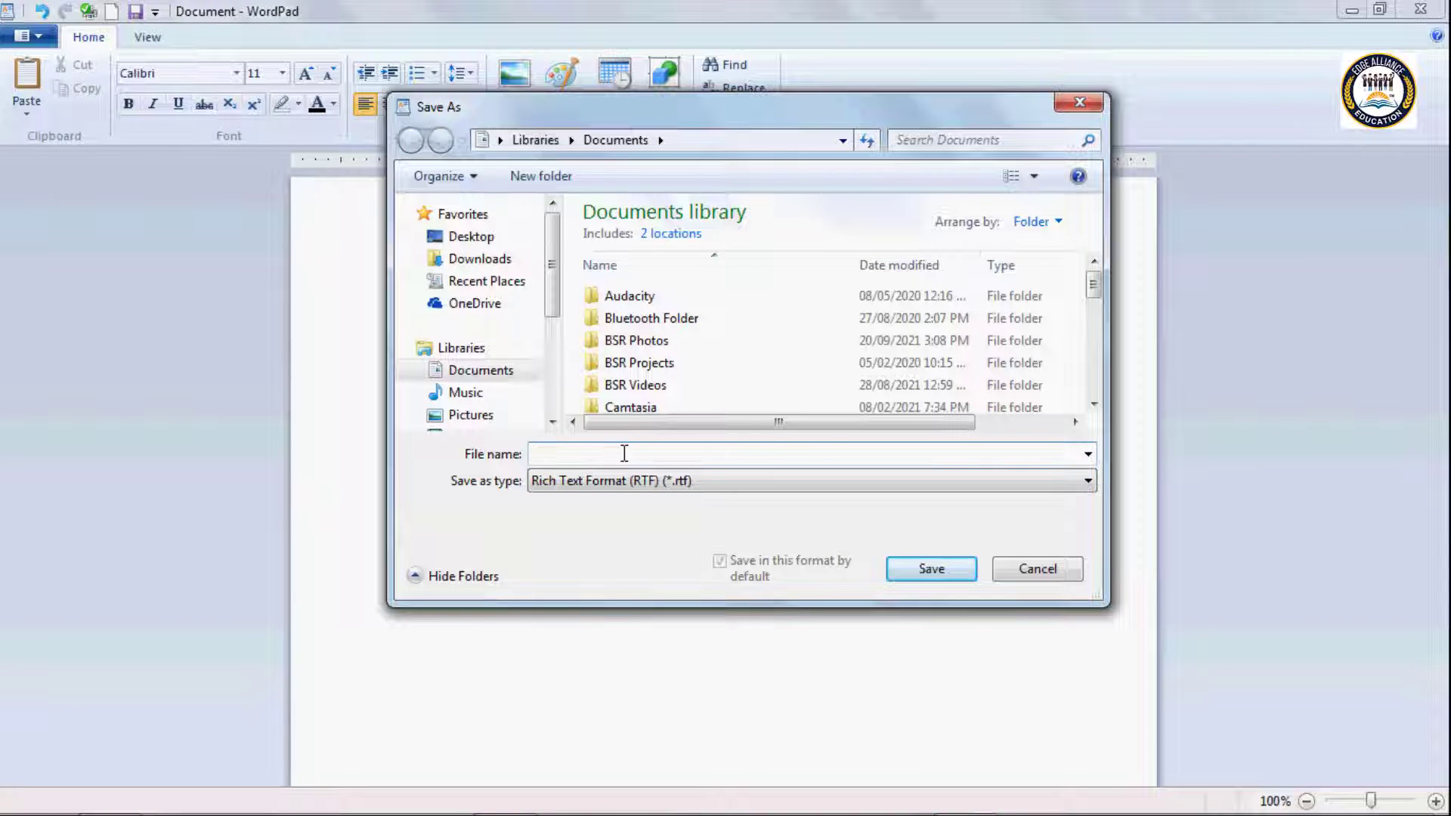
text(co)
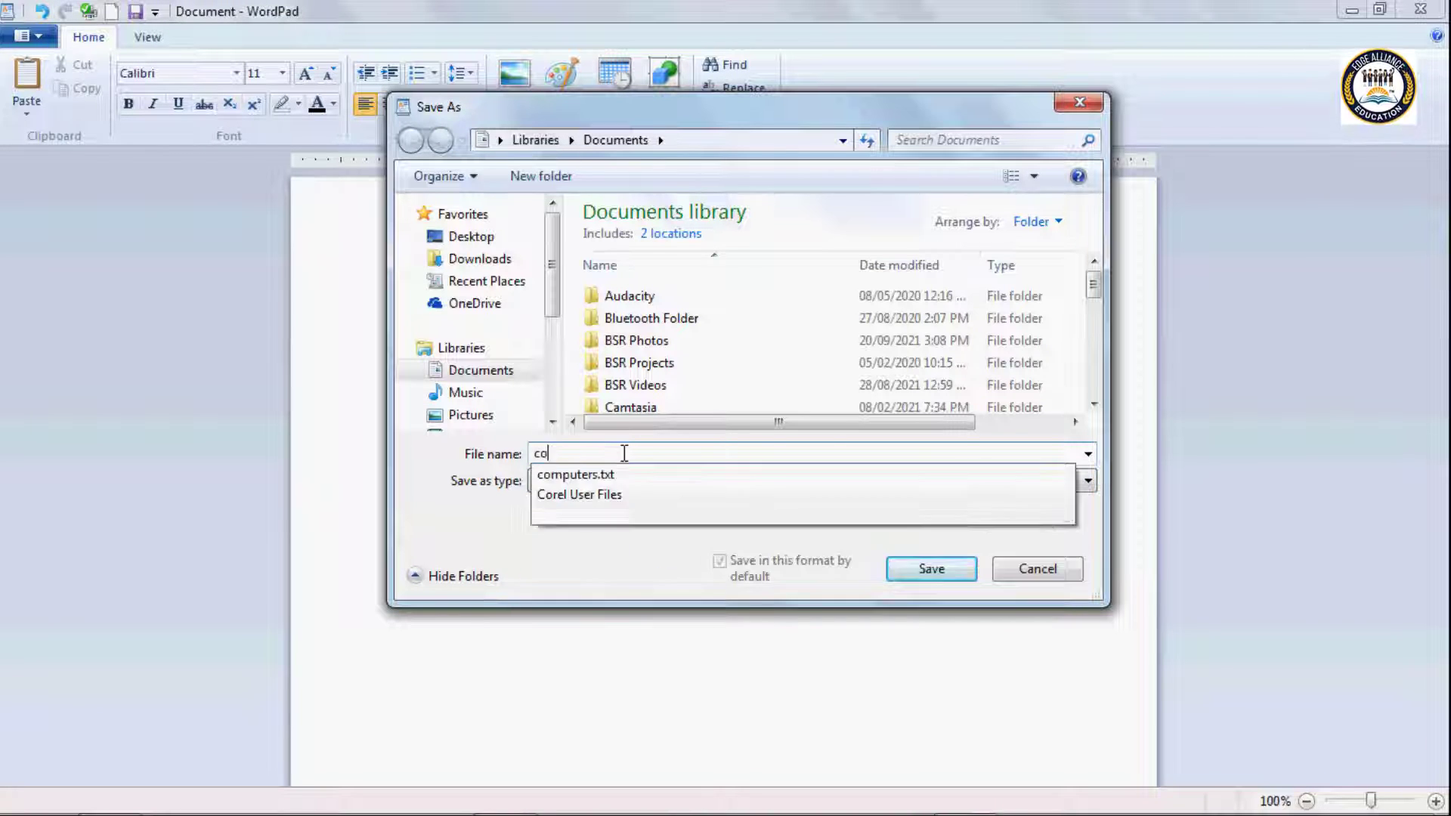
text(ntent)
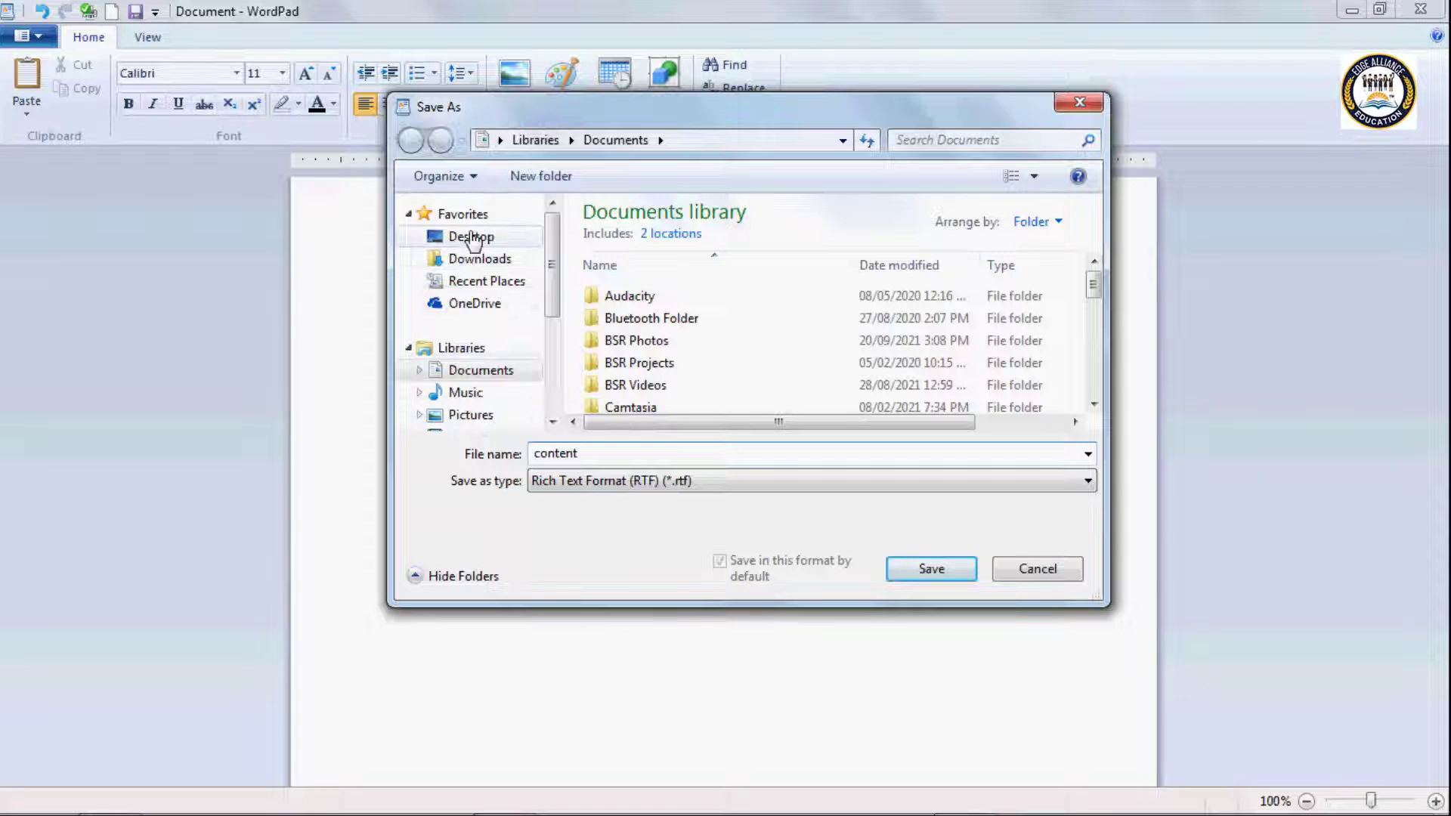
click(482, 378)
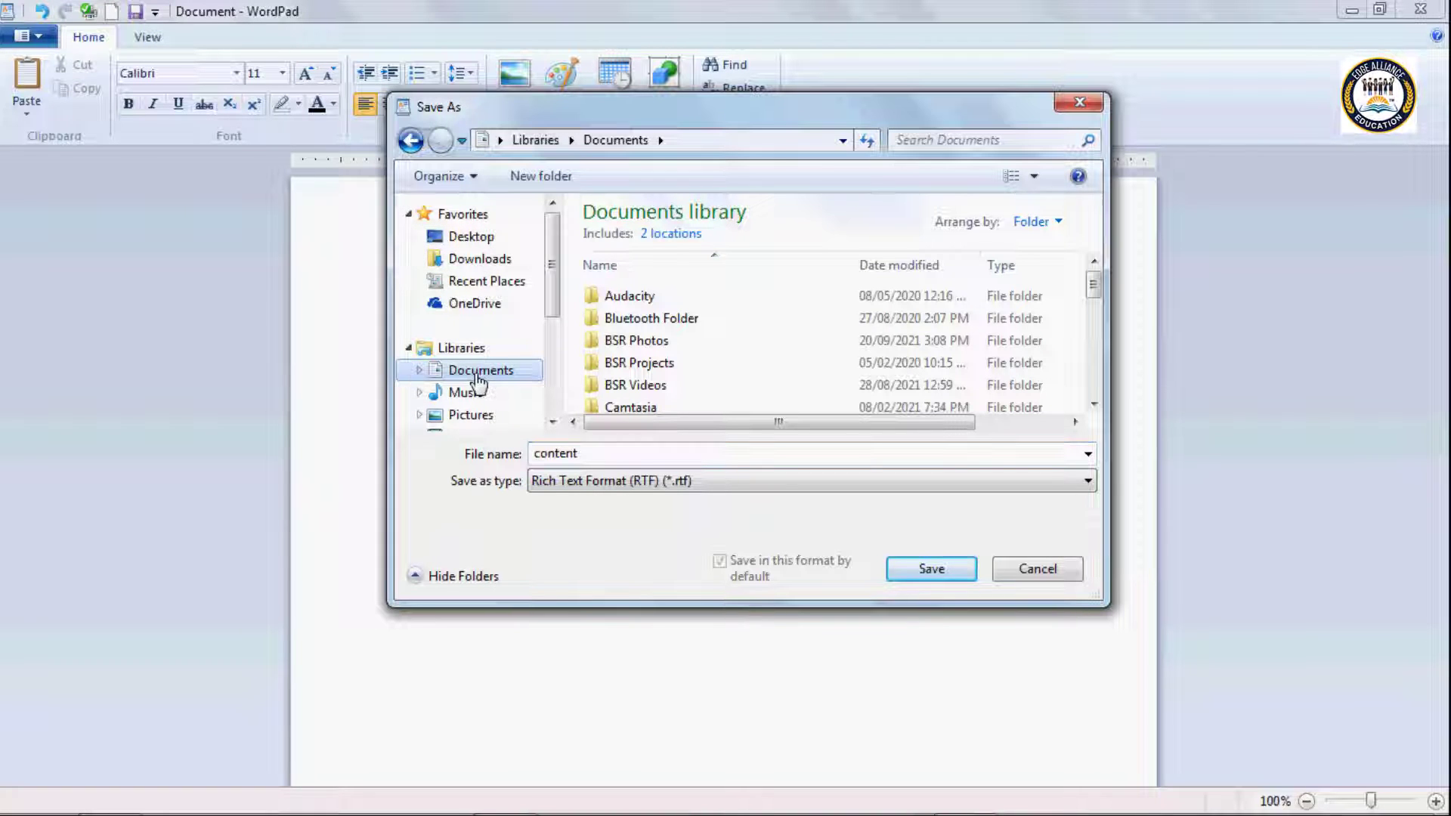
click(918, 568)
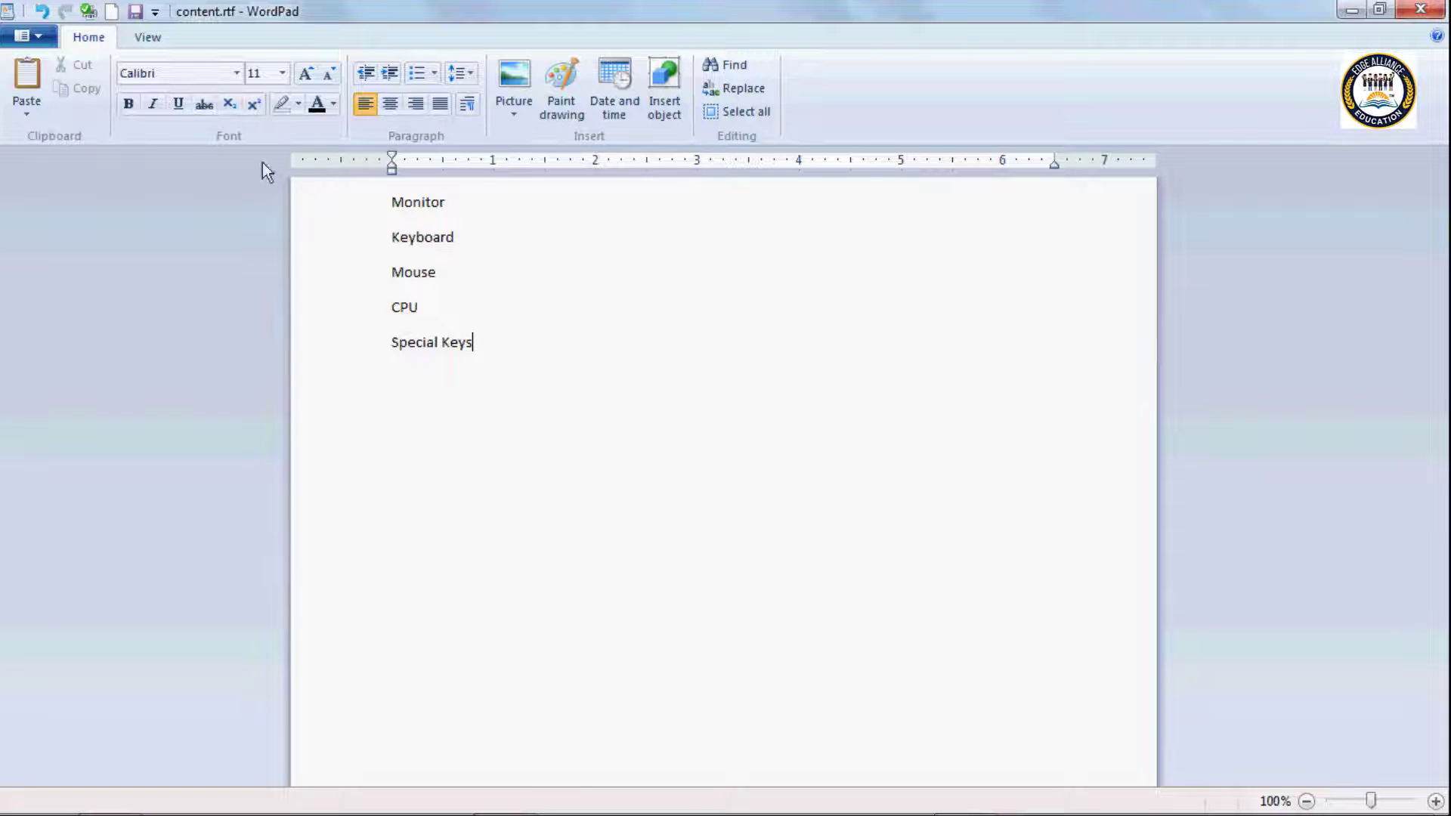
Open the file menu, then dismiss it to return to the computer-parts list
click(47, 42)
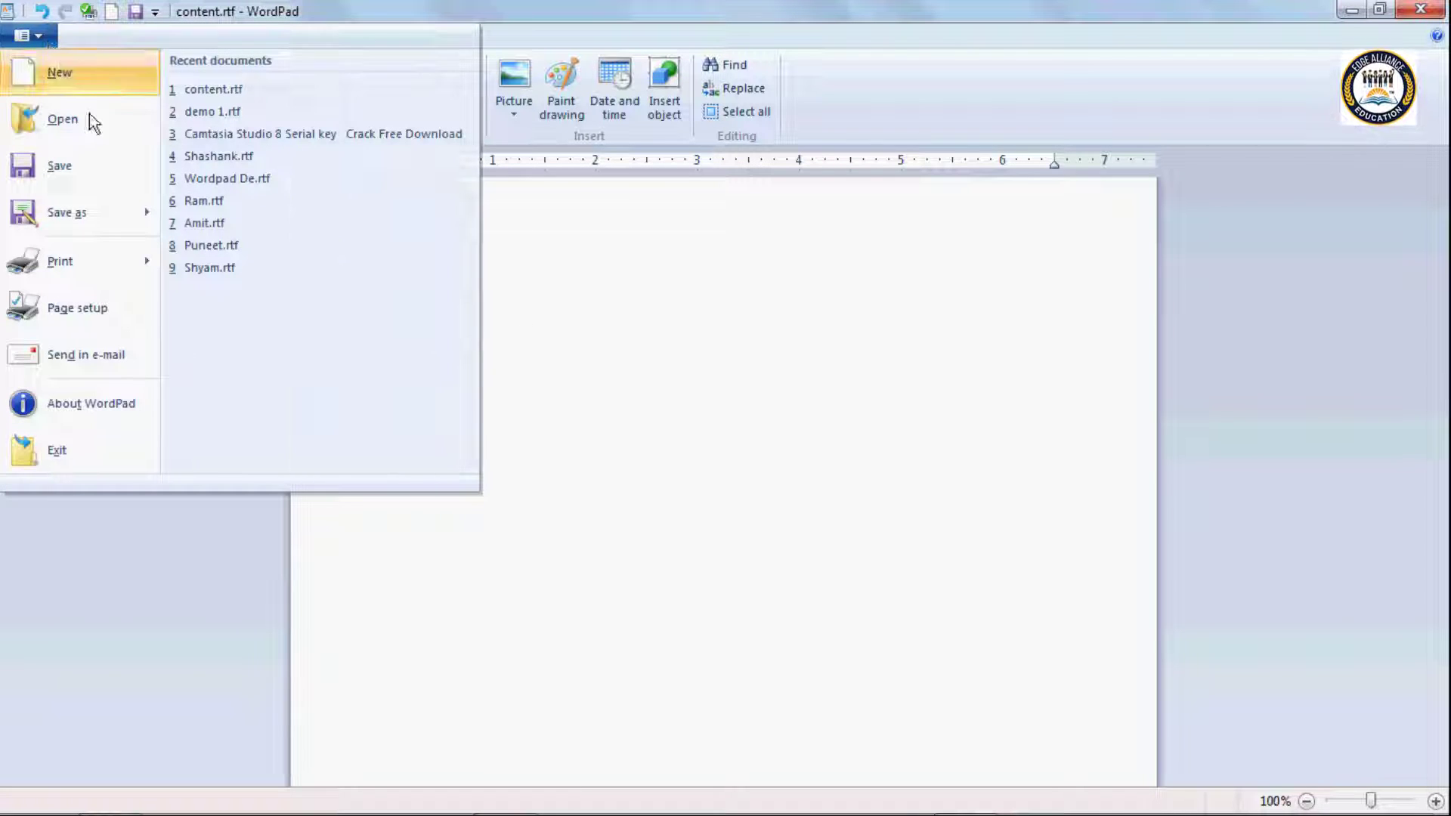
mouse_move(68, 213)
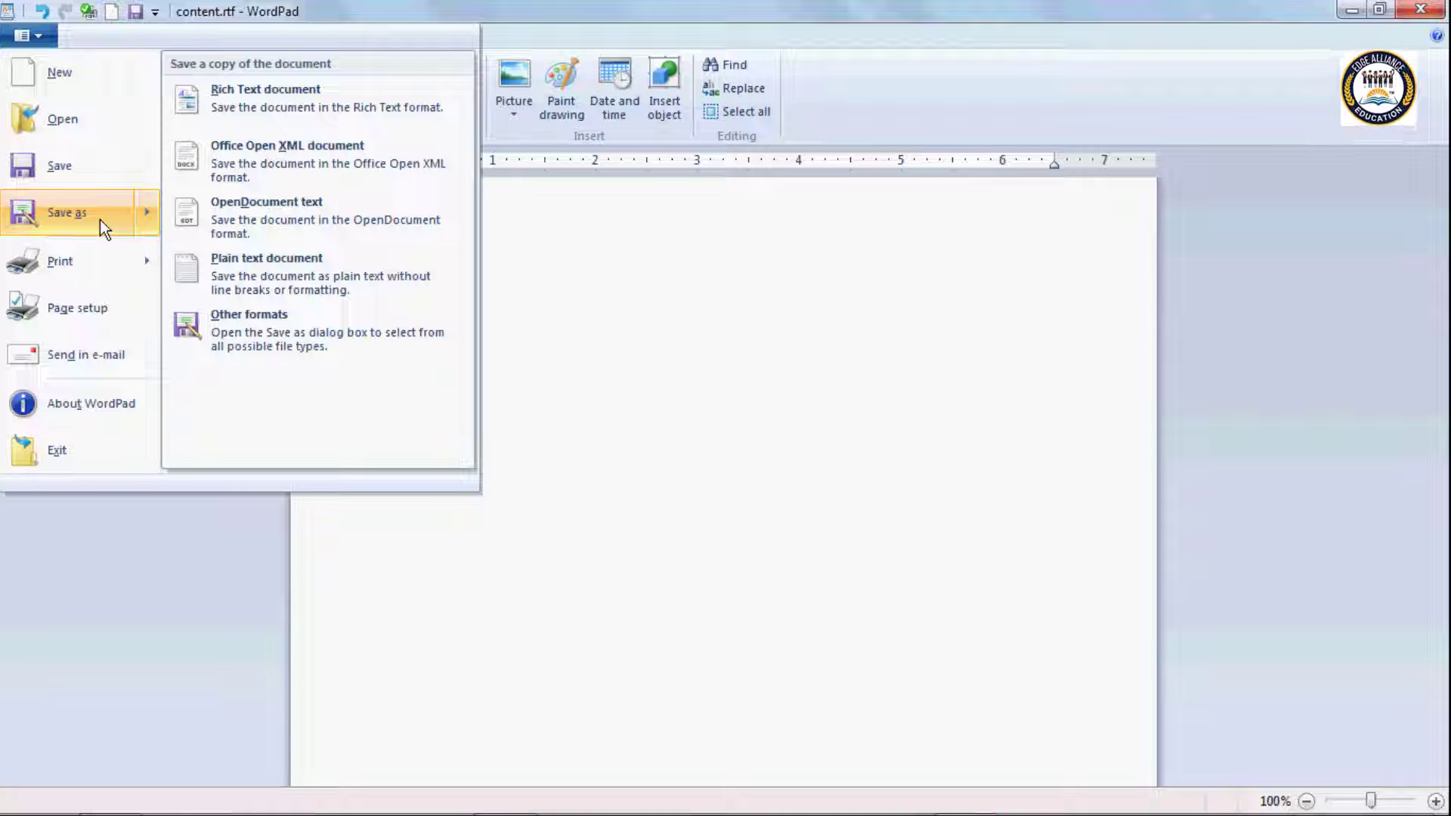
click(526, 362)
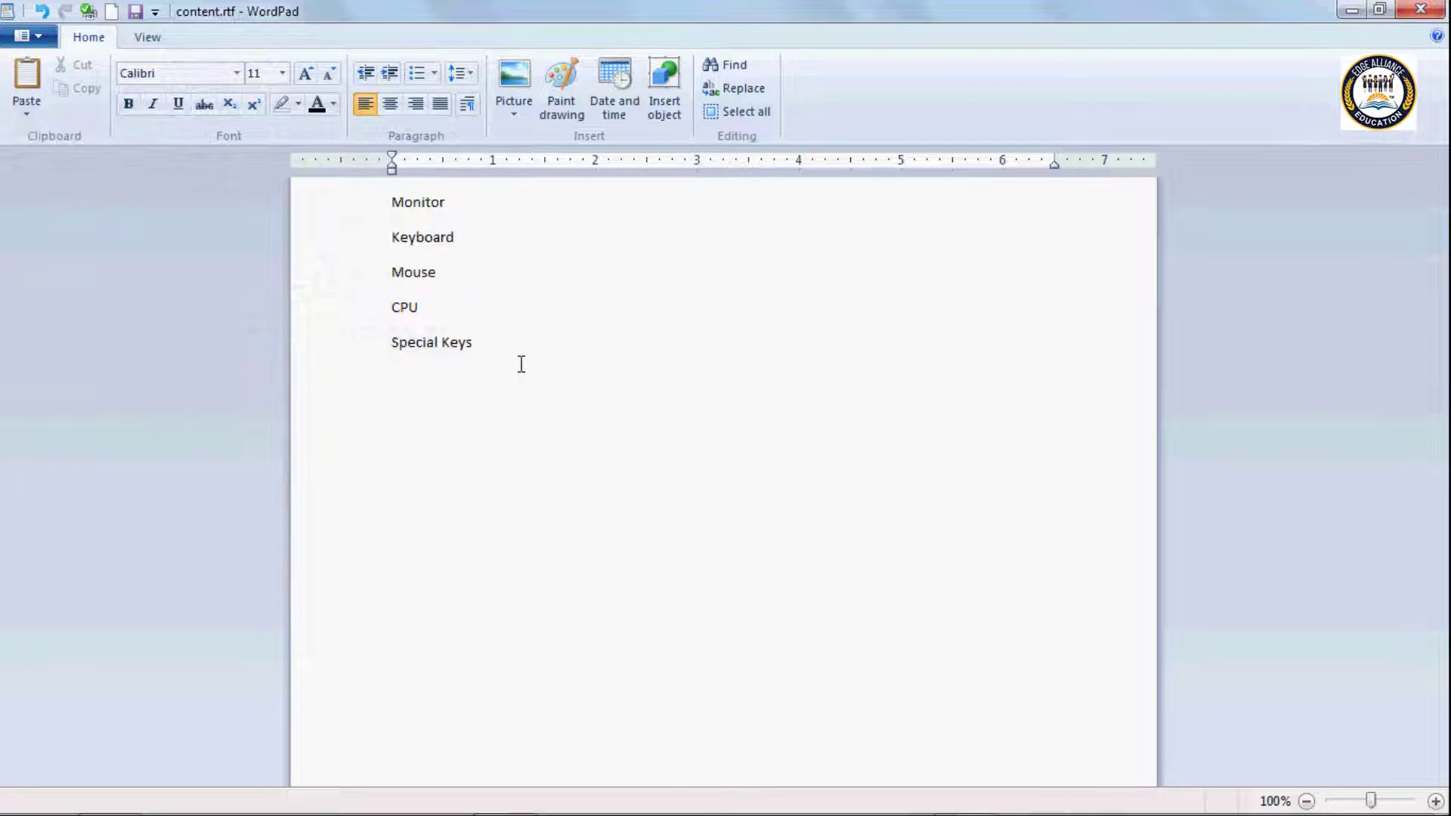
Add a 'Functional keys' line below Special Keys, fixing its misspelling
key(Return)
key(Return)
key(Return)
text(F)
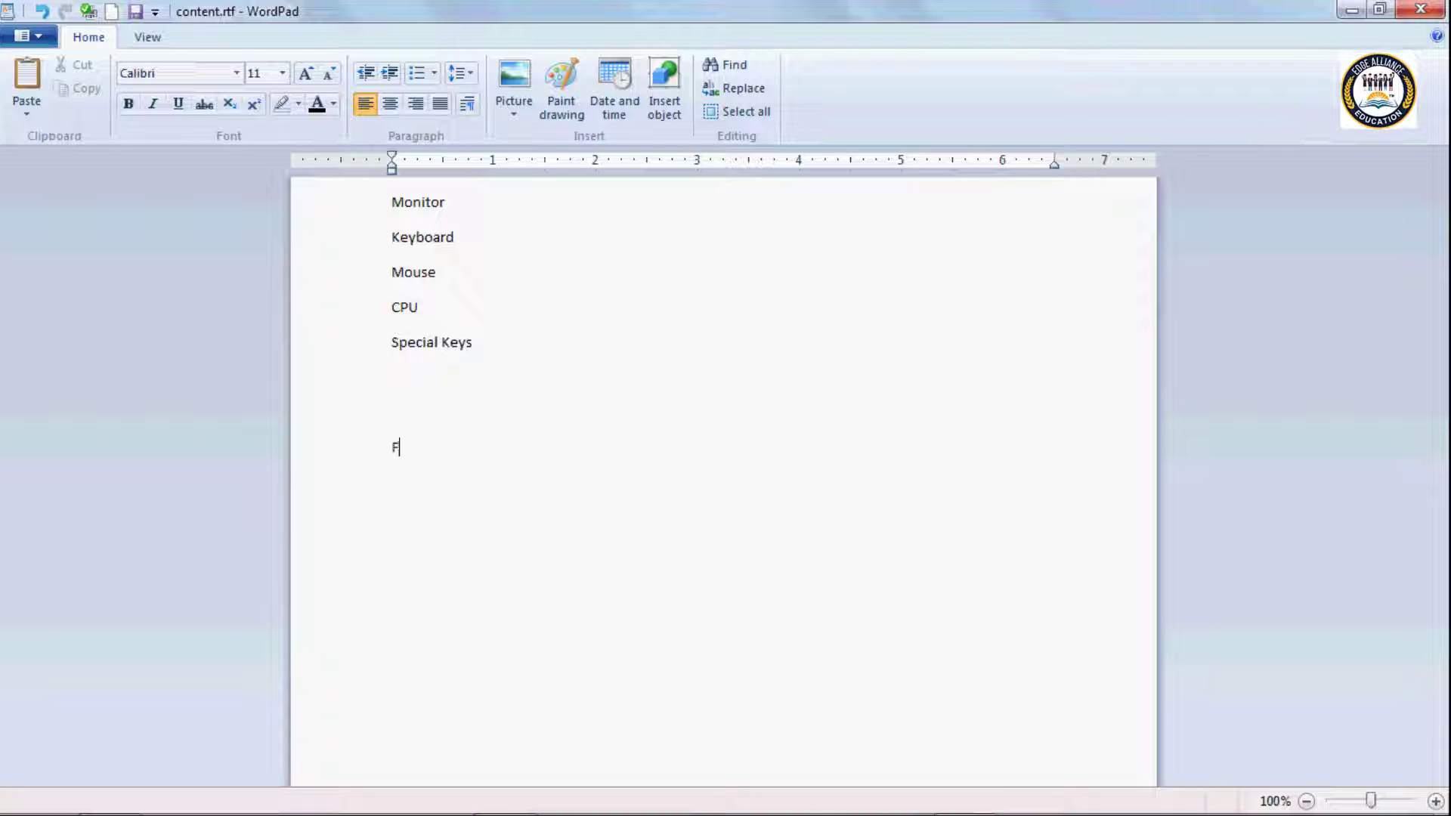
text(uncti)
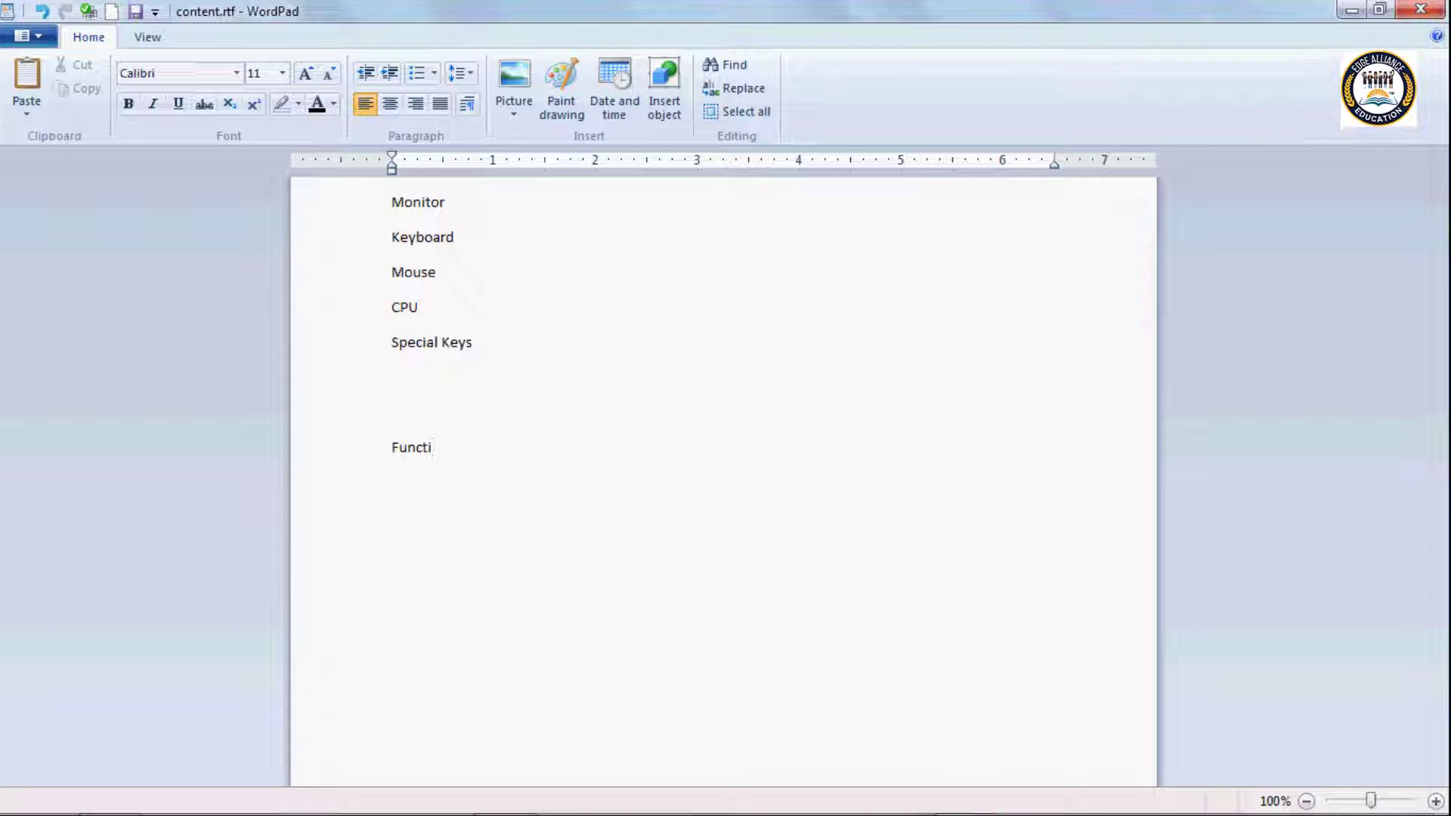
text(onl K)
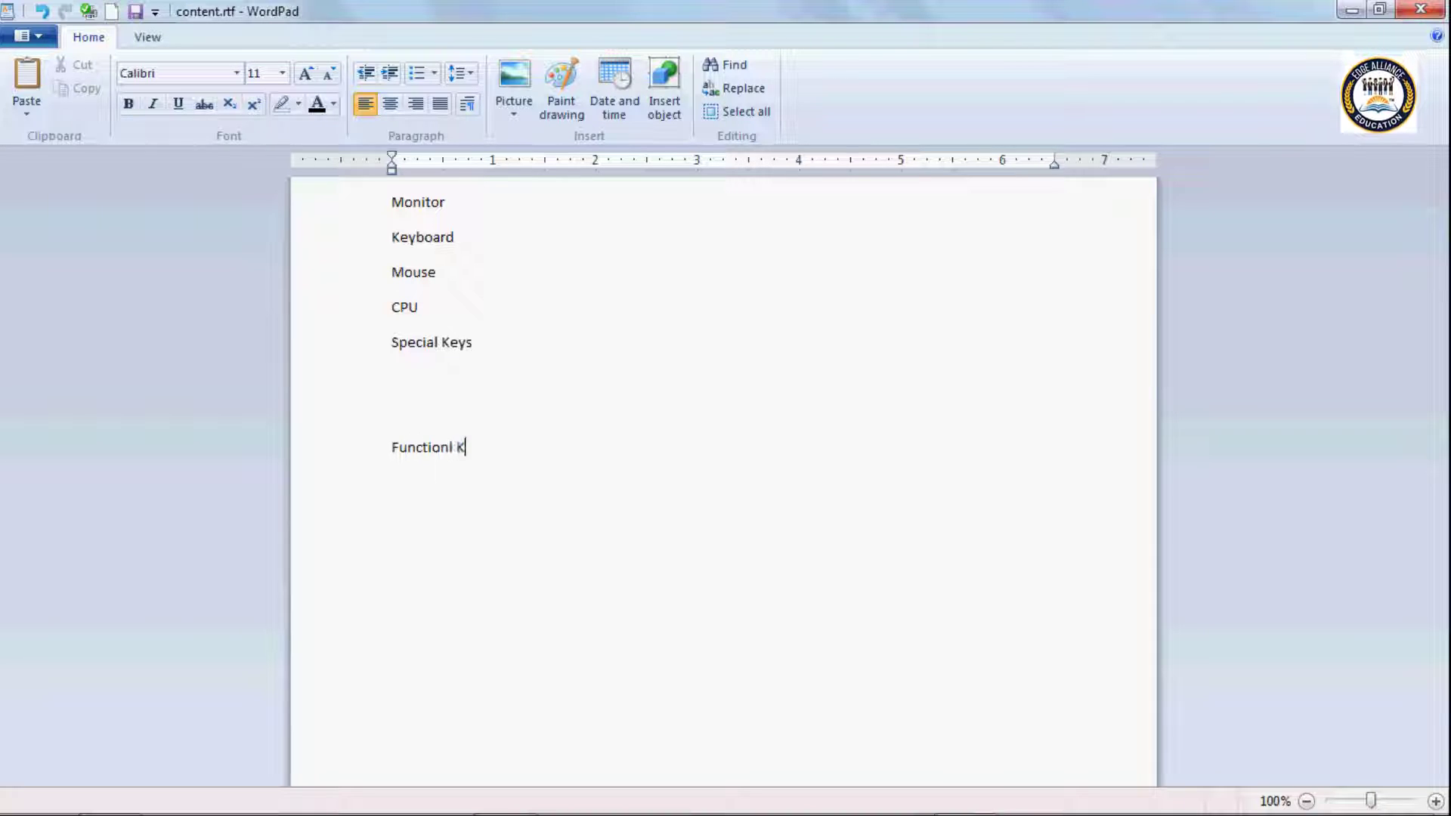
text(eys)
key(Return)
text(A)
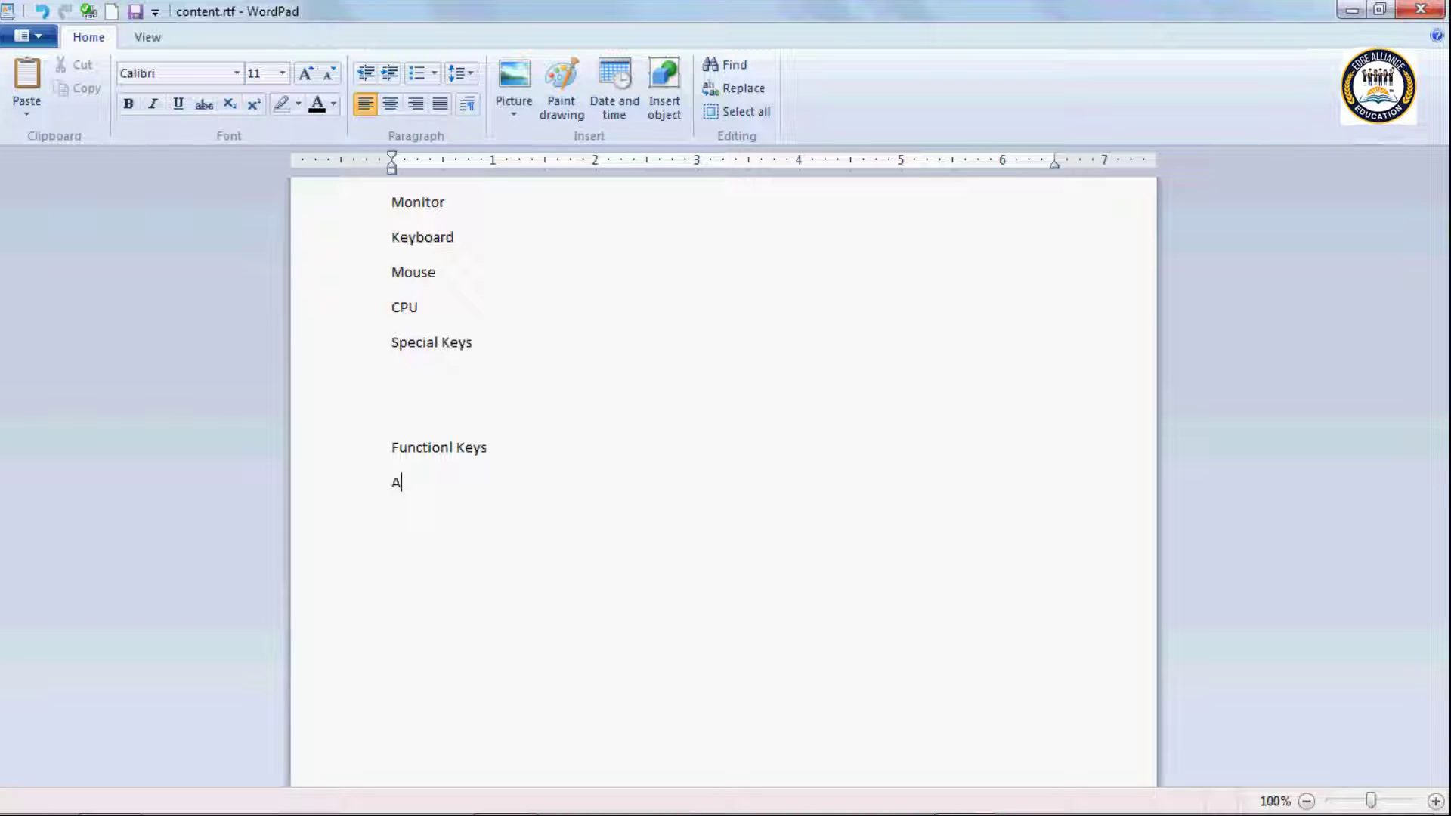
key(BackSpace)
key(BackSpace)
key(BackSpace)
key(BackSpace)
key(BackSpace)
key(BackSpace)
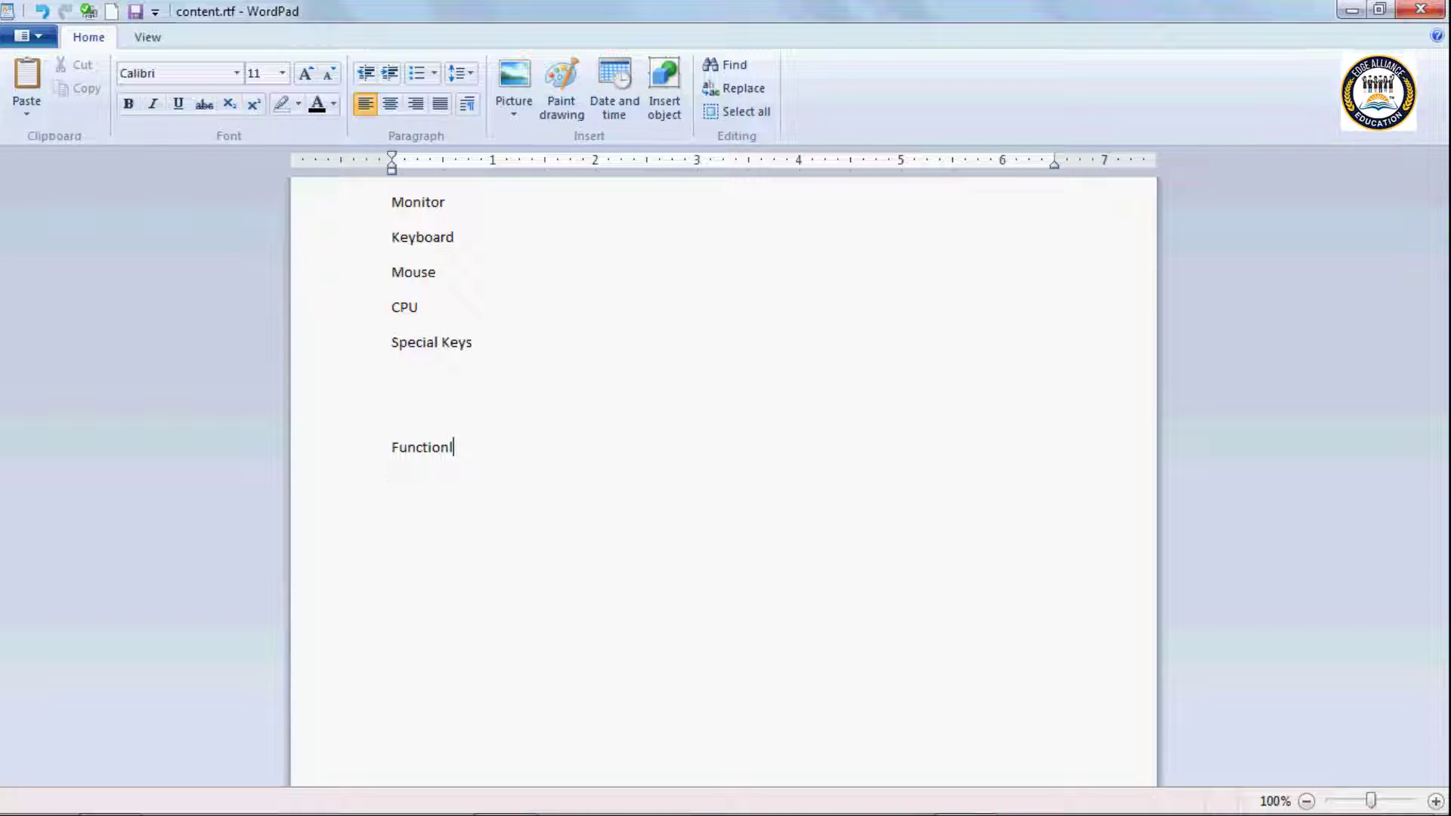
key(BackSpace)
text(al ke)
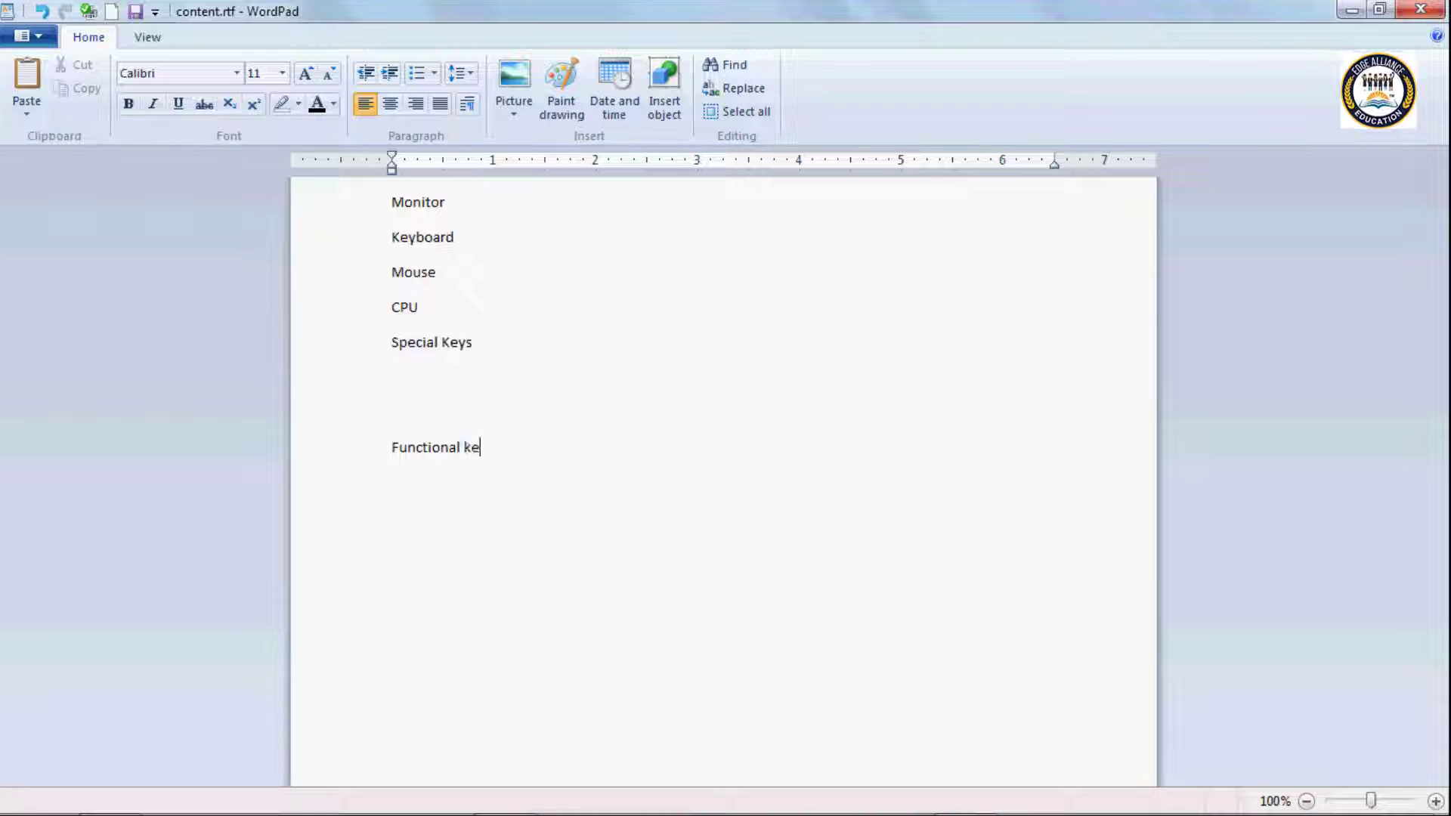
text(ys)
Add an 'Alphabetical Keys' line beneath it, correcting the typos
key(Return)
text(Al)
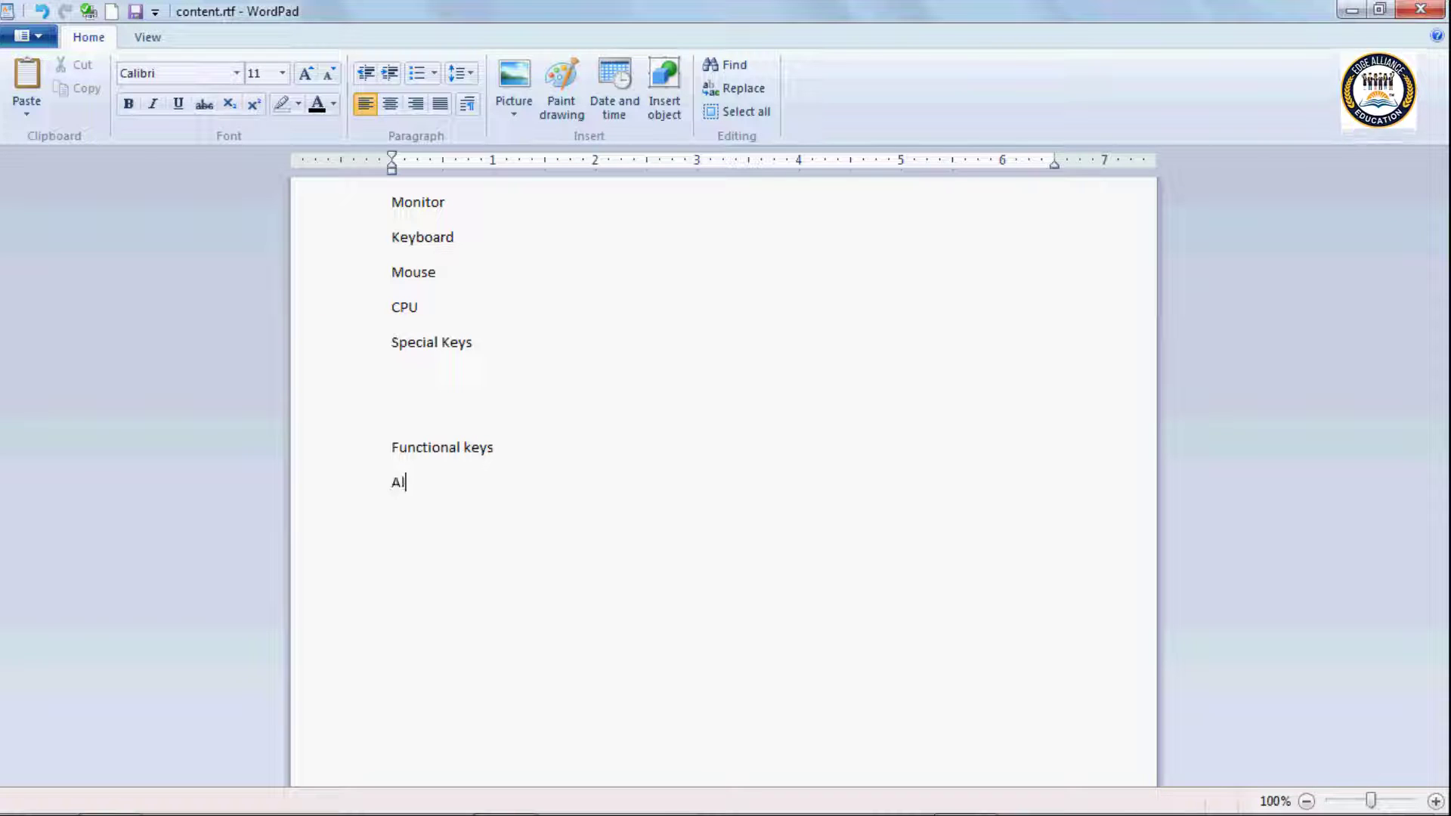
text(phabet)
key(BackSpace)
key(BackSpace)
text(re)
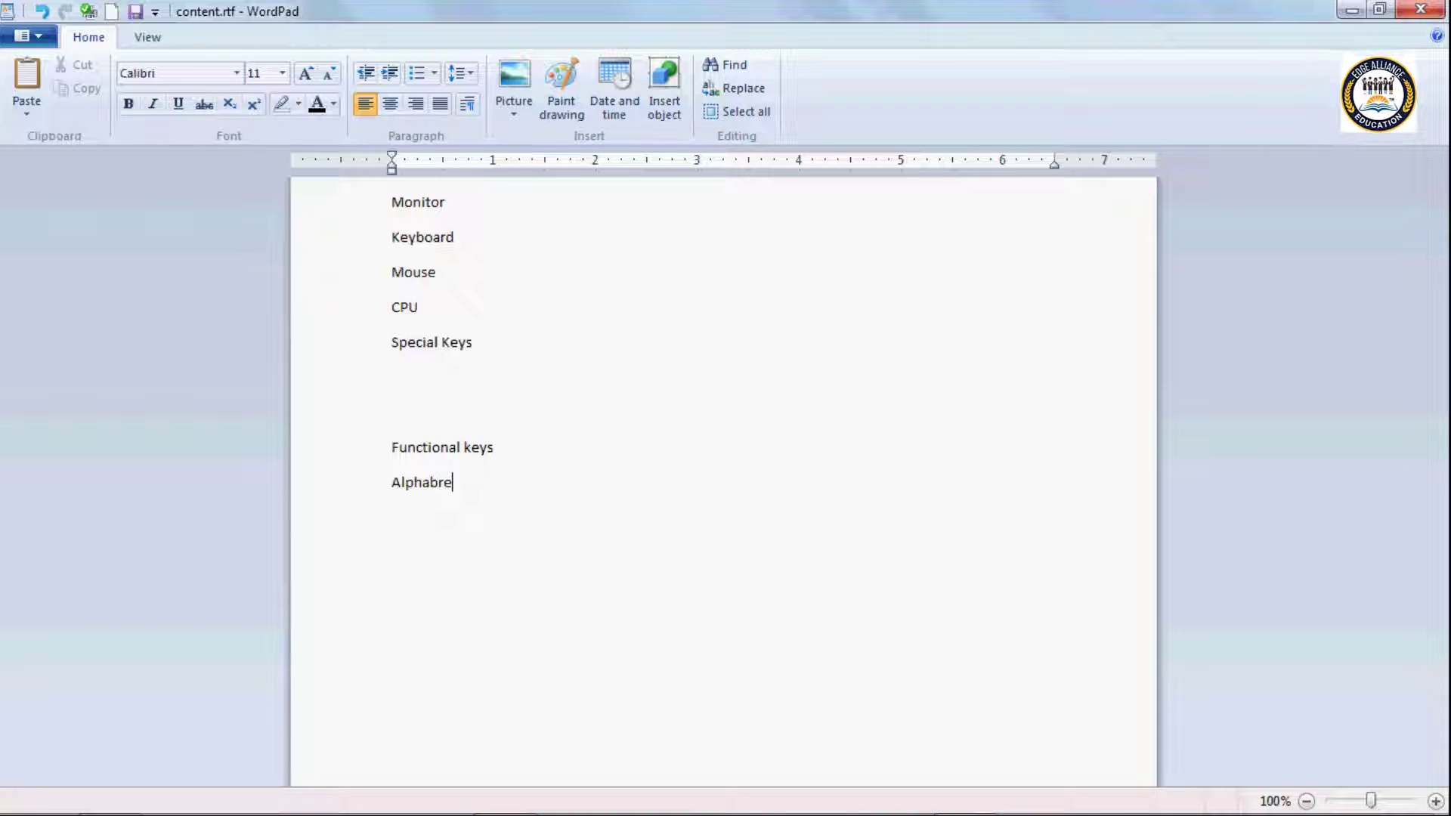
key(BackSpace)
key(BackSpace)
text(eti)
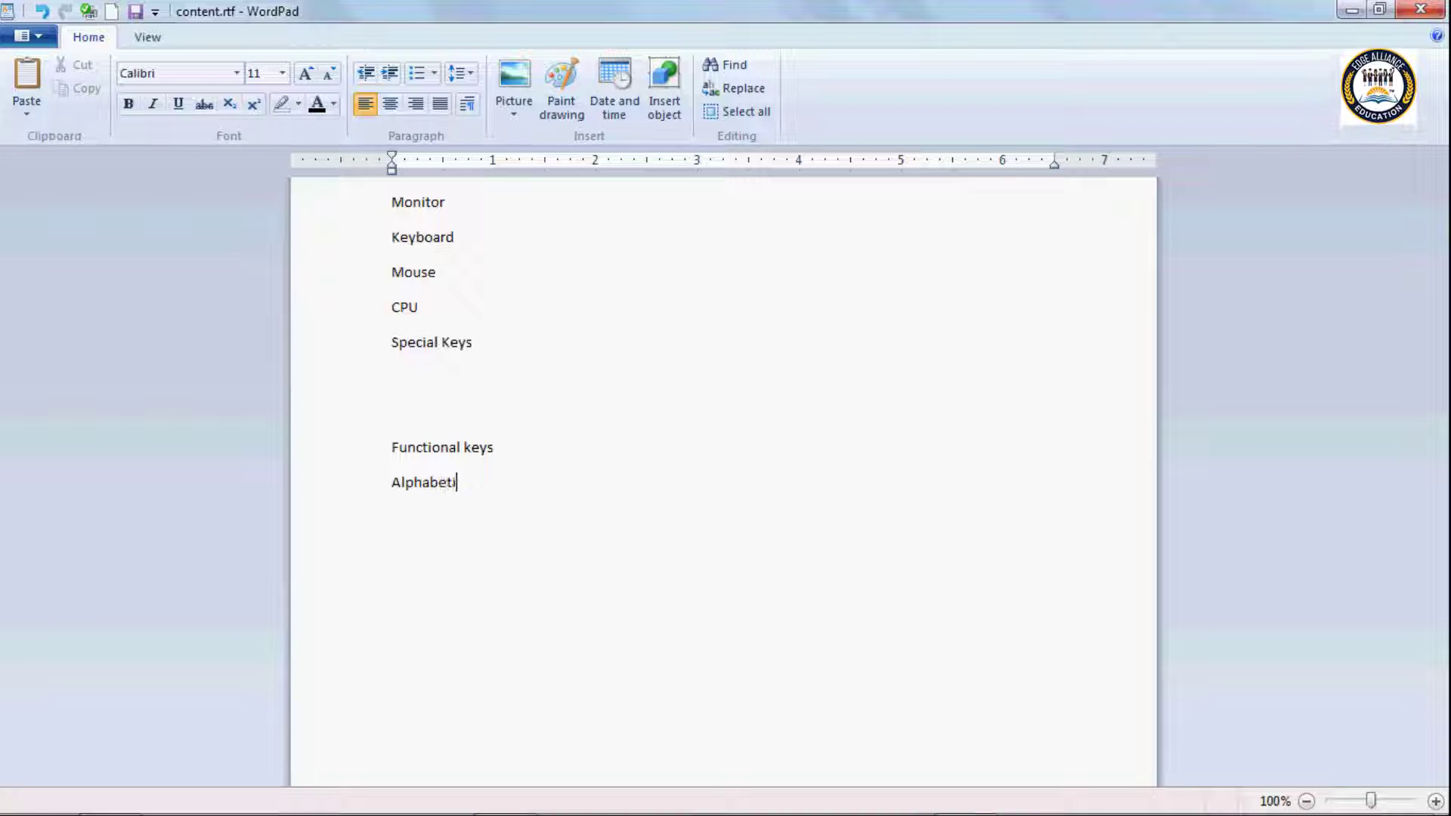
text(v)
key(BackSpace)
text(cal )
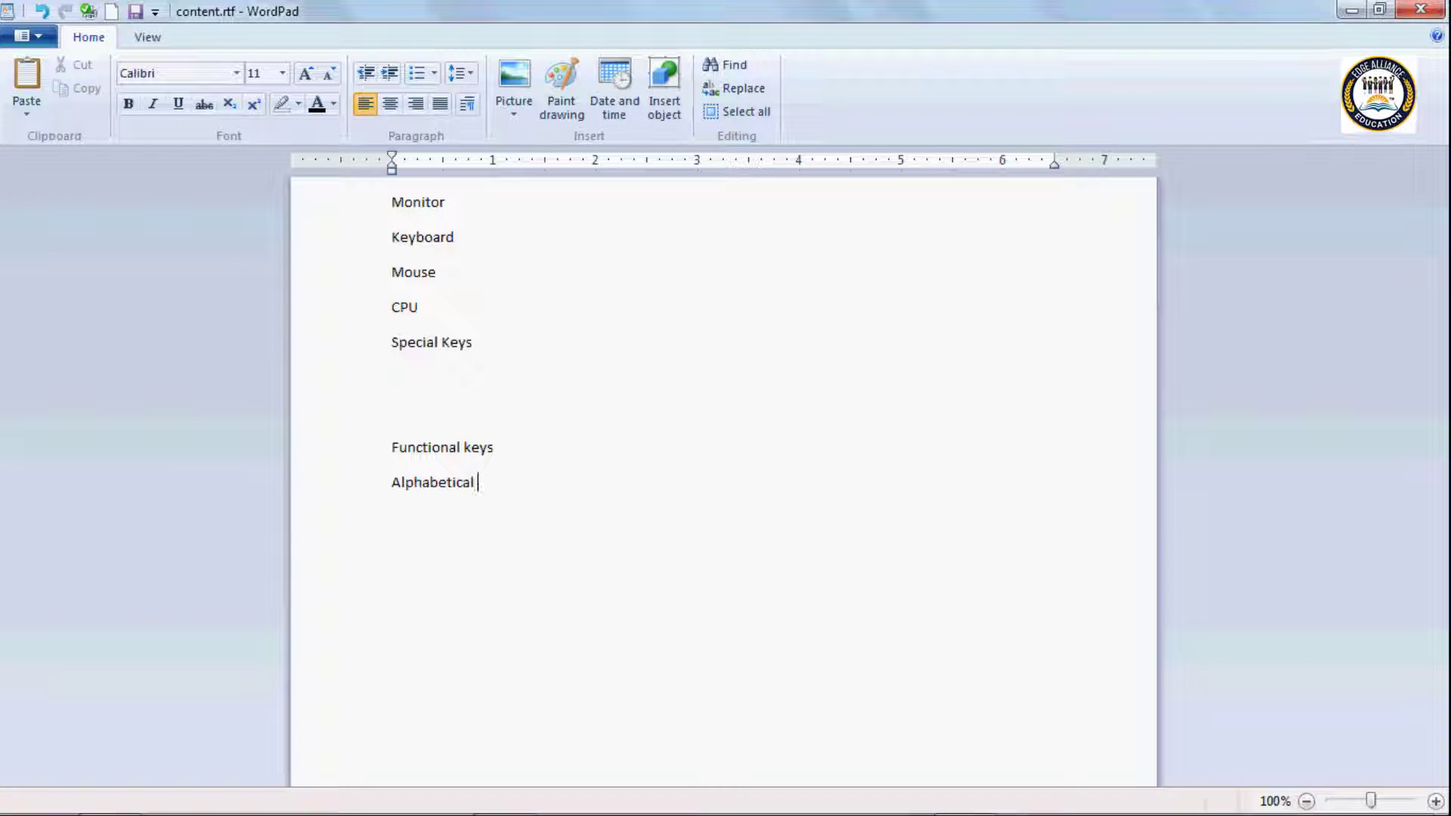
text(Keys)
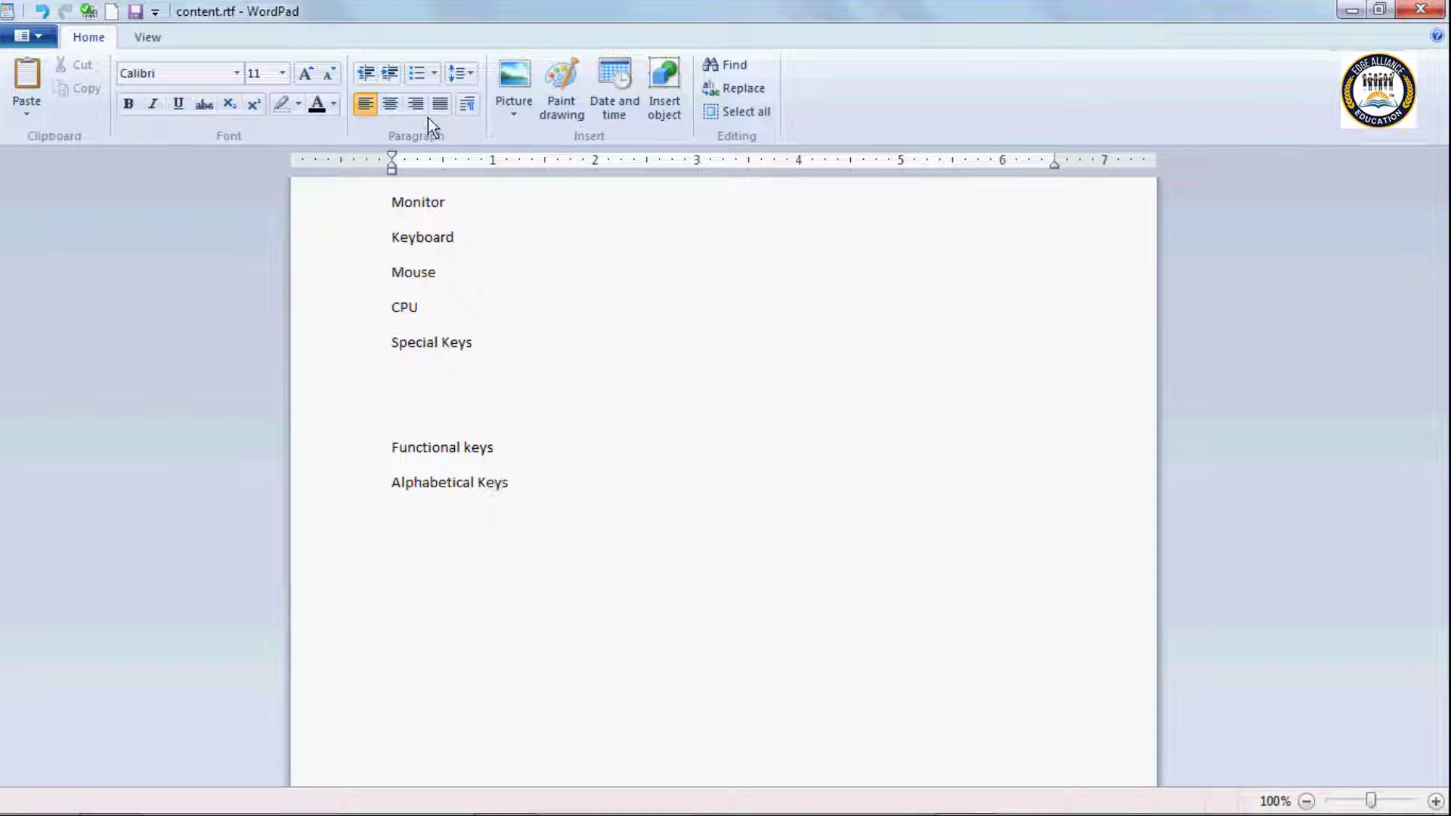
Open and close the file menu, then add an empty line at the Alphabetical Keys line
key(Home)
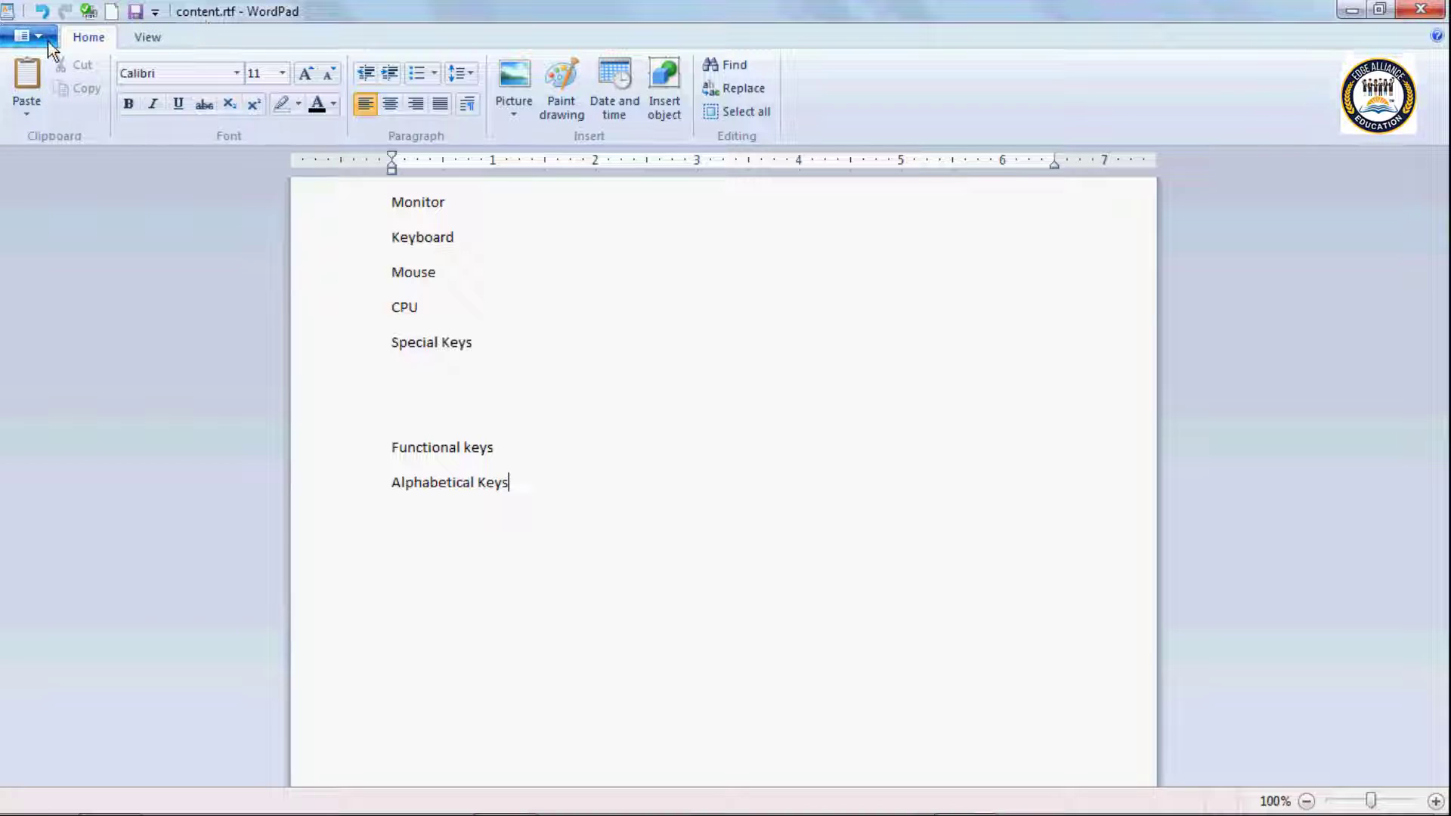
click(29, 36)
click(71, 164)
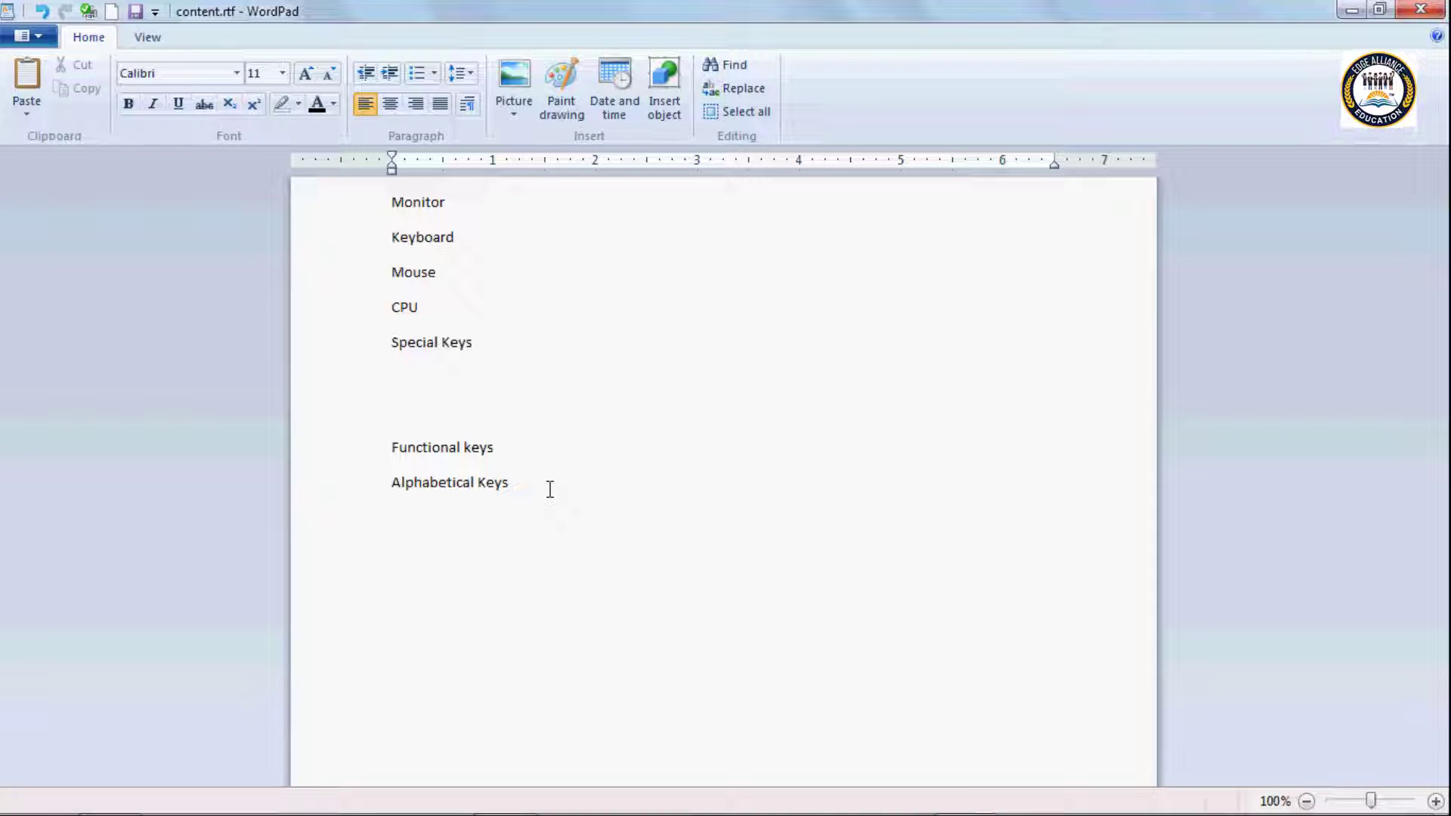
key(Return)
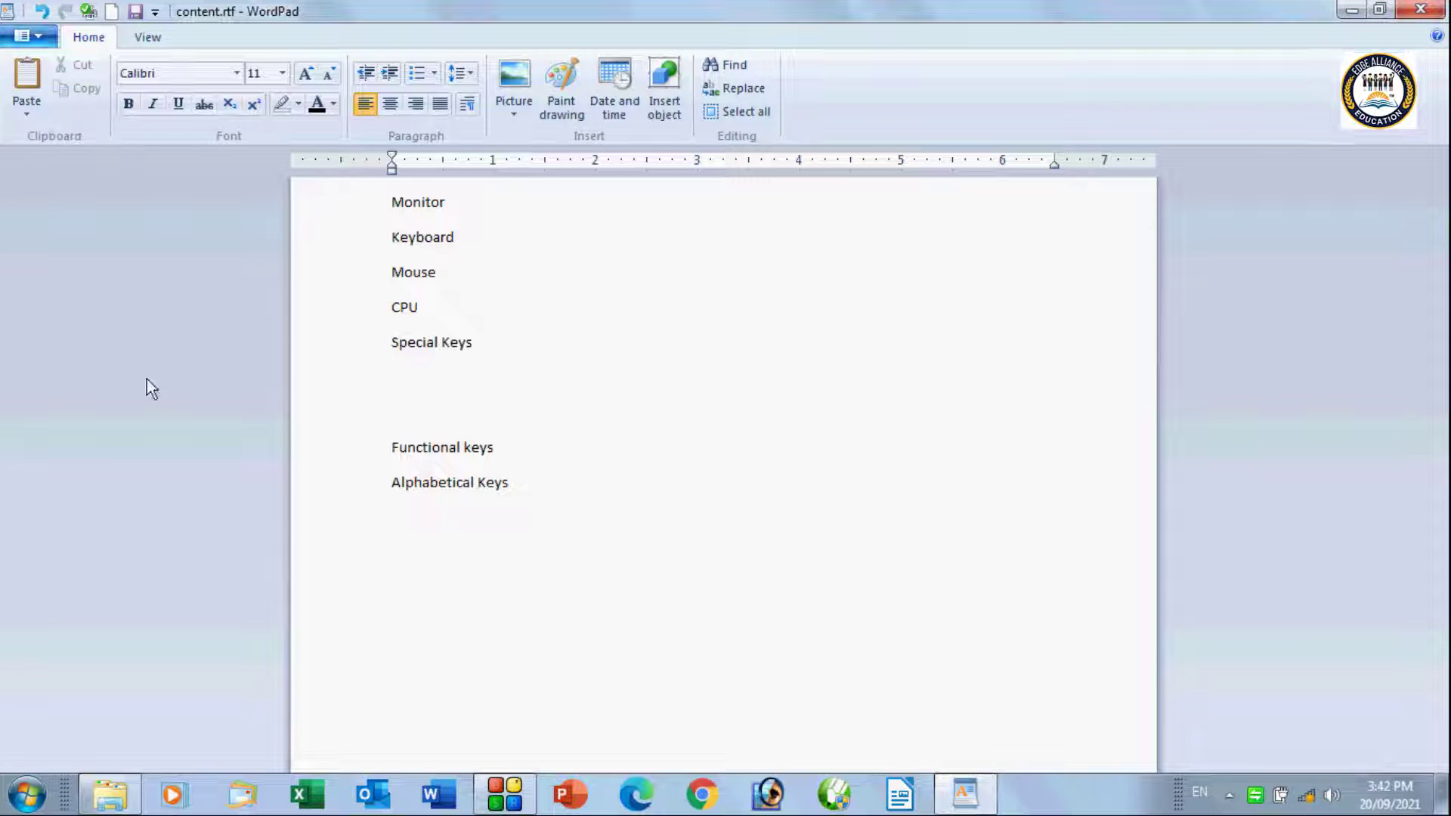
Add a new line 'tab, Capslock' below Alphabetical Keys, then bring up the print choices
click(405, 507)
click(542, 492)
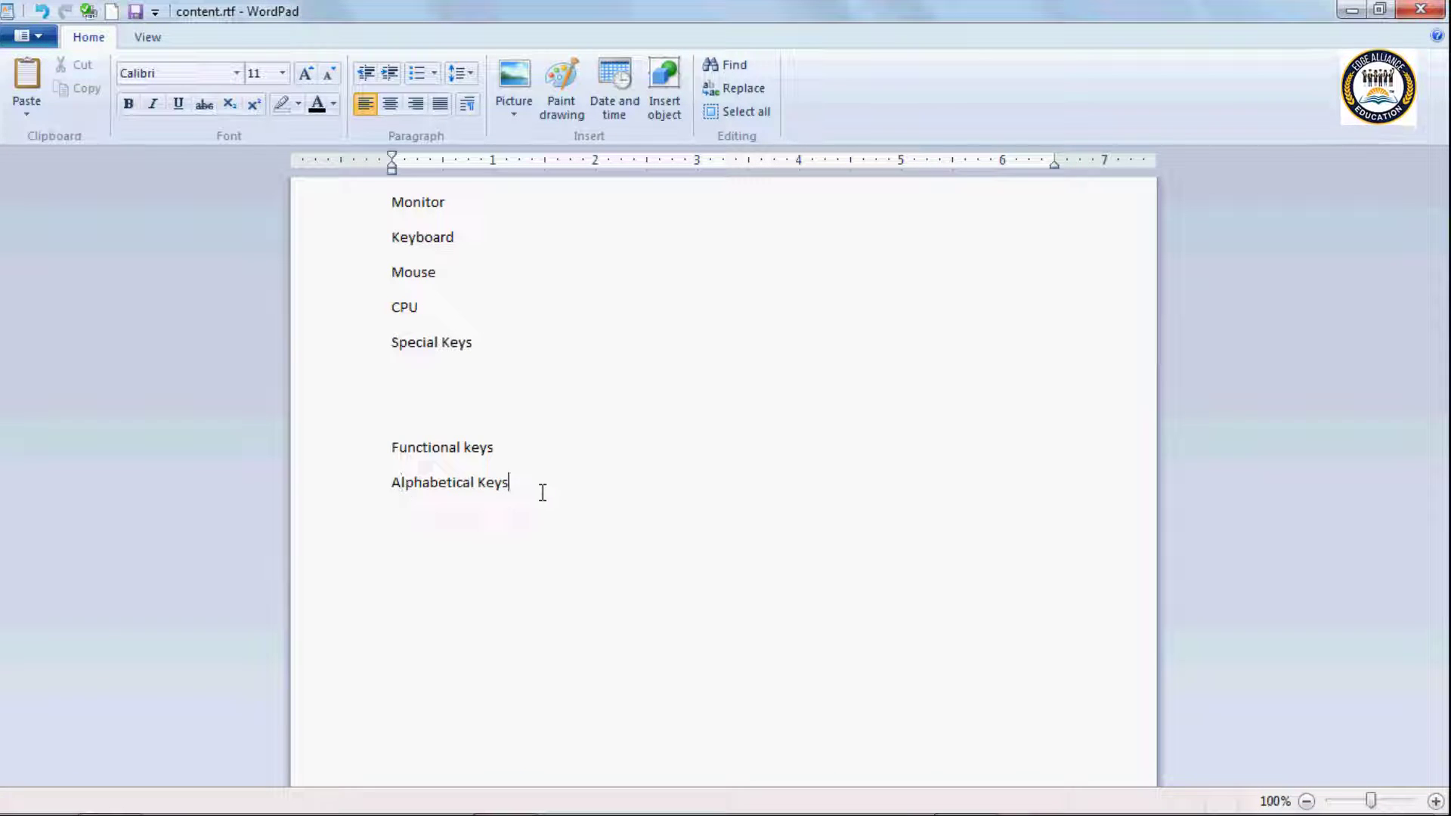
key(Return)
key(Return)
text(tab)
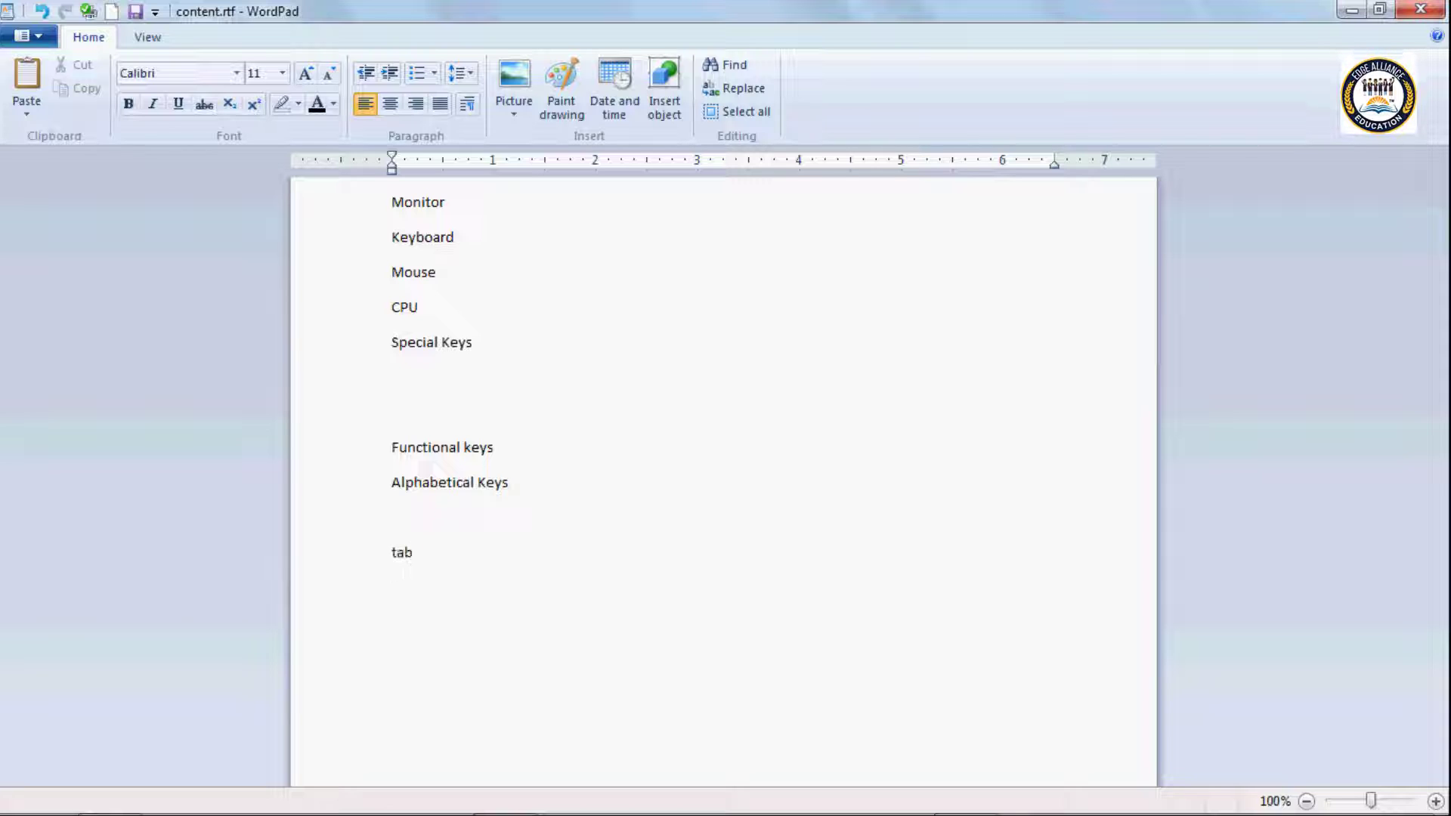
text(, Caps)
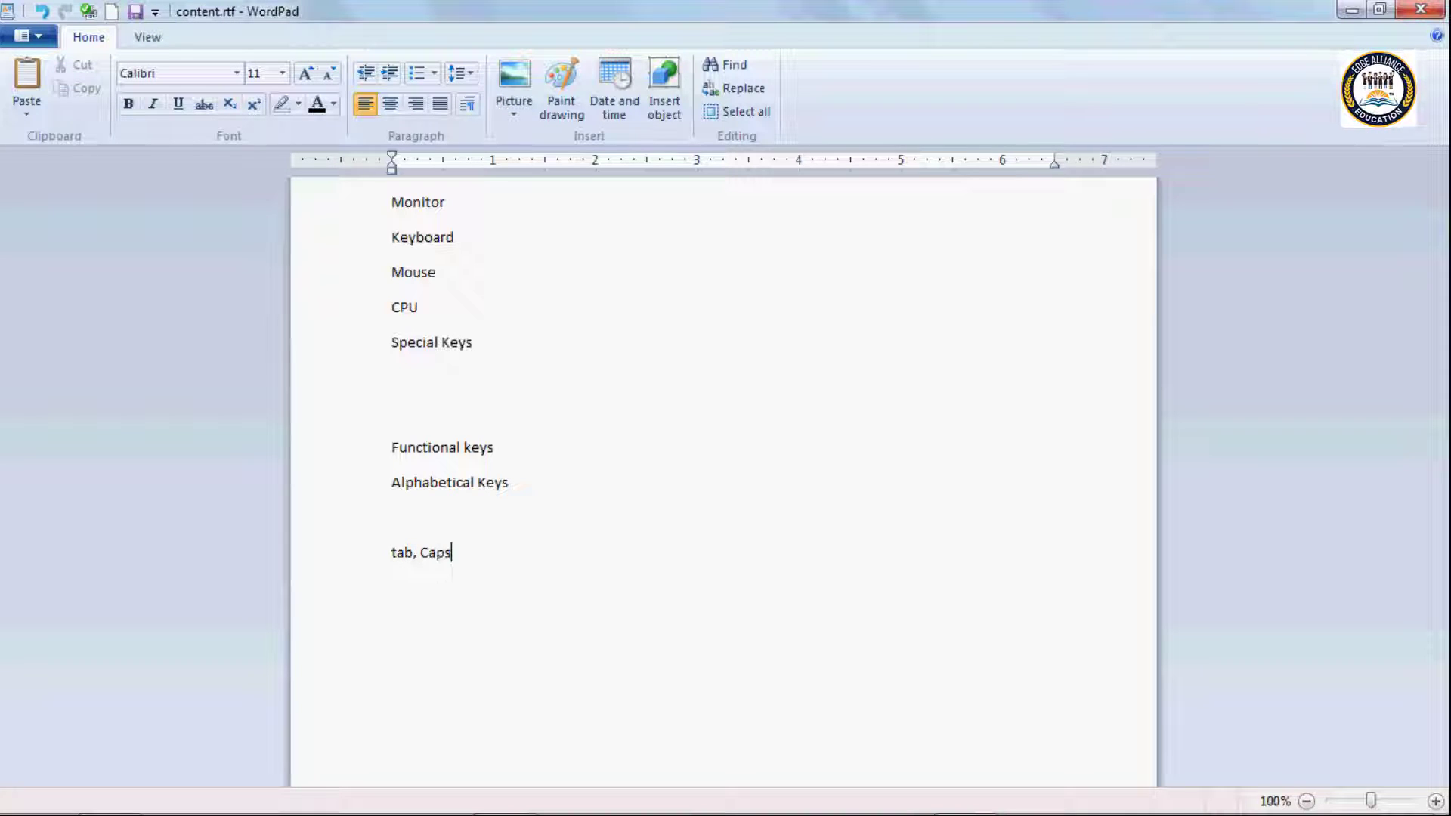
text(lock)
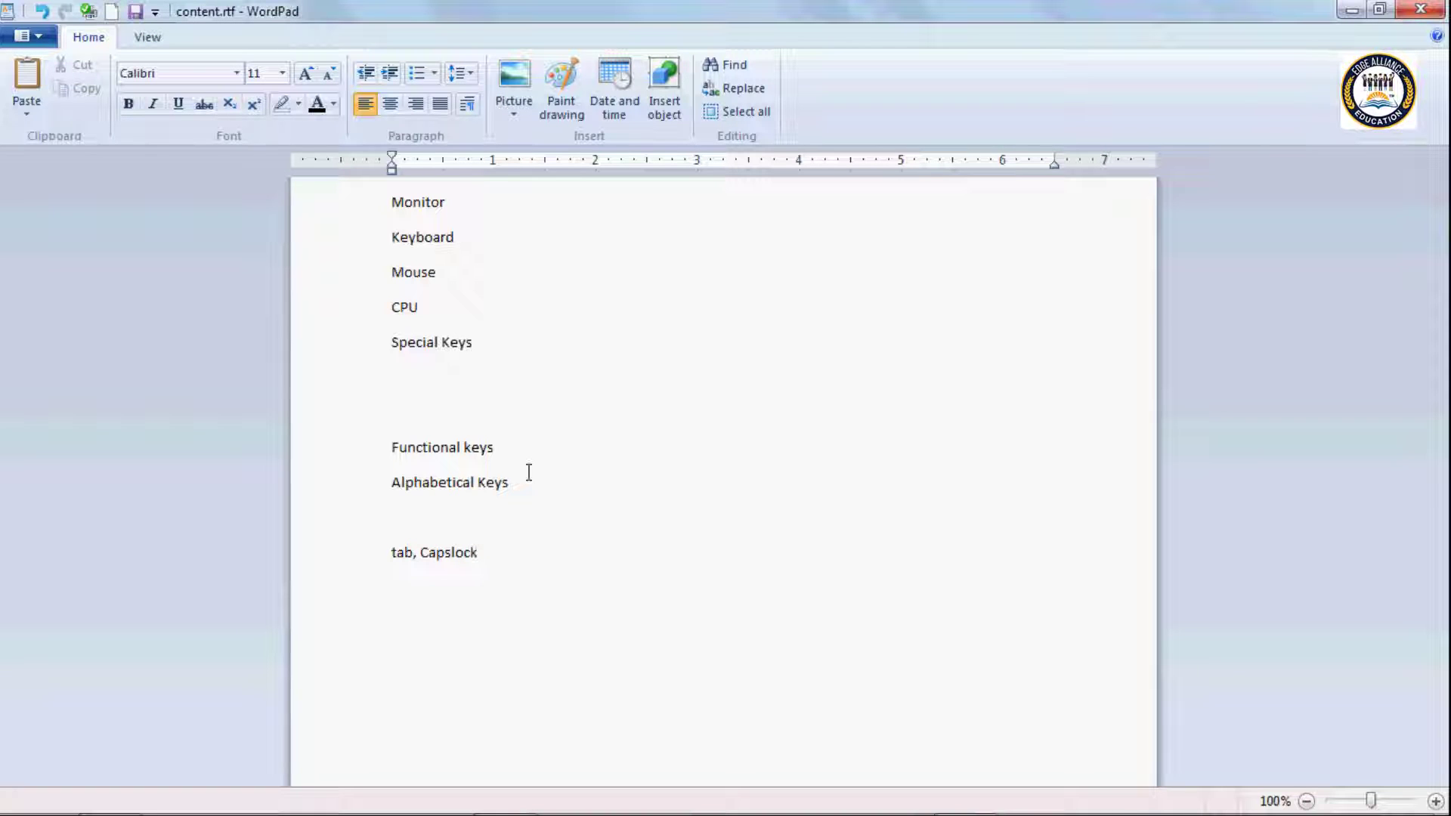
click(536, 583)
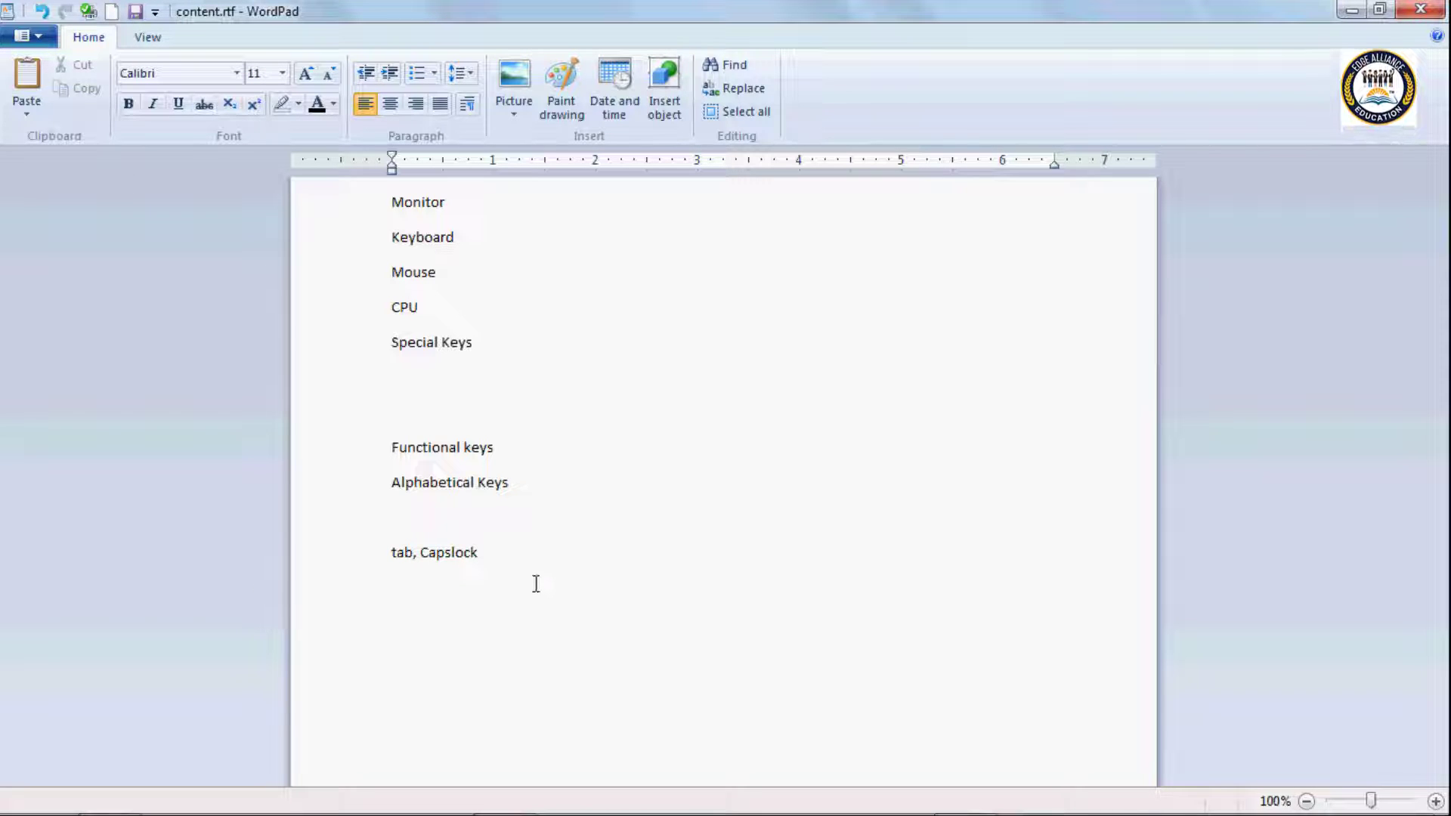
click(34, 36)
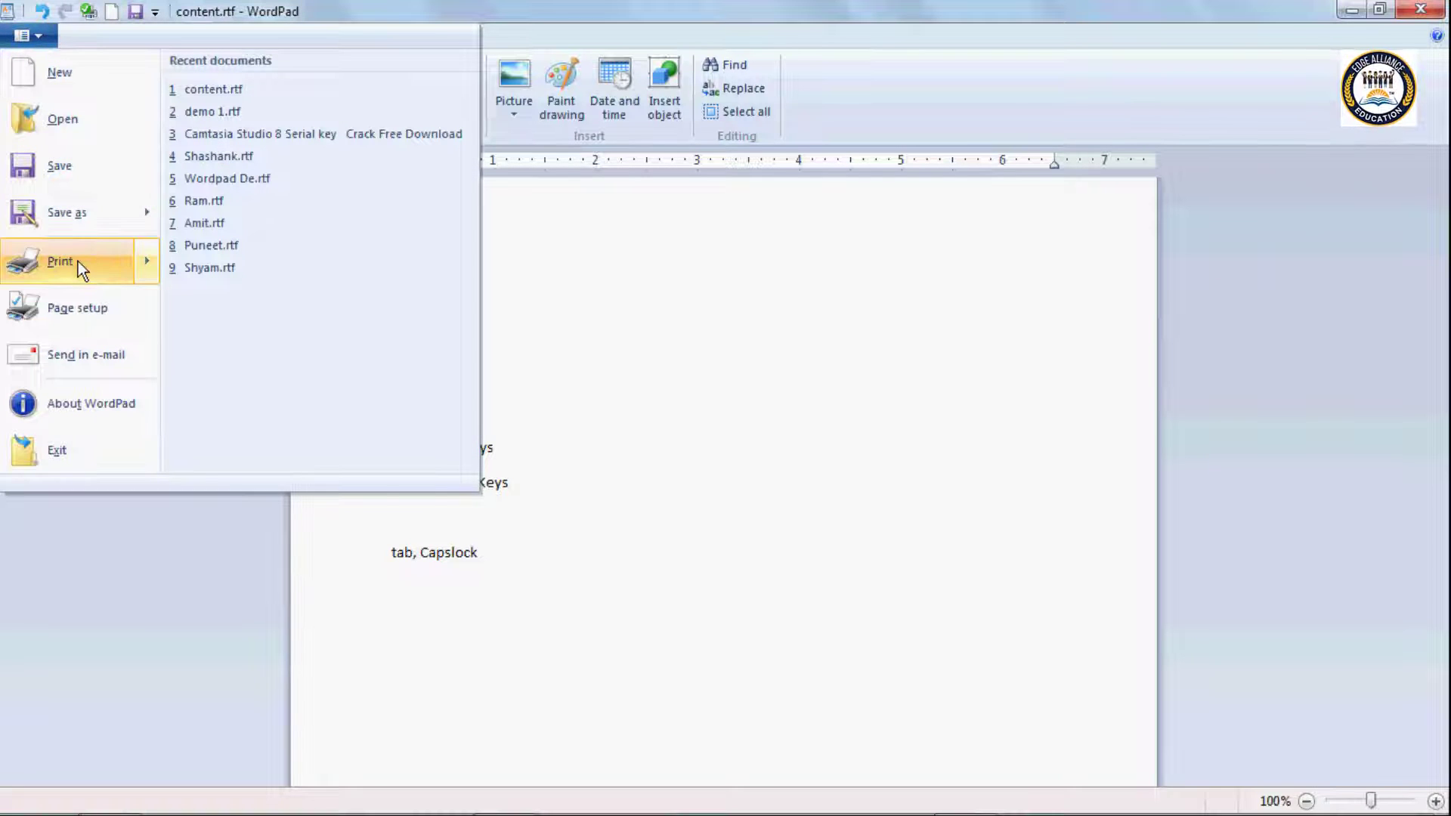
mouse_move(68, 261)
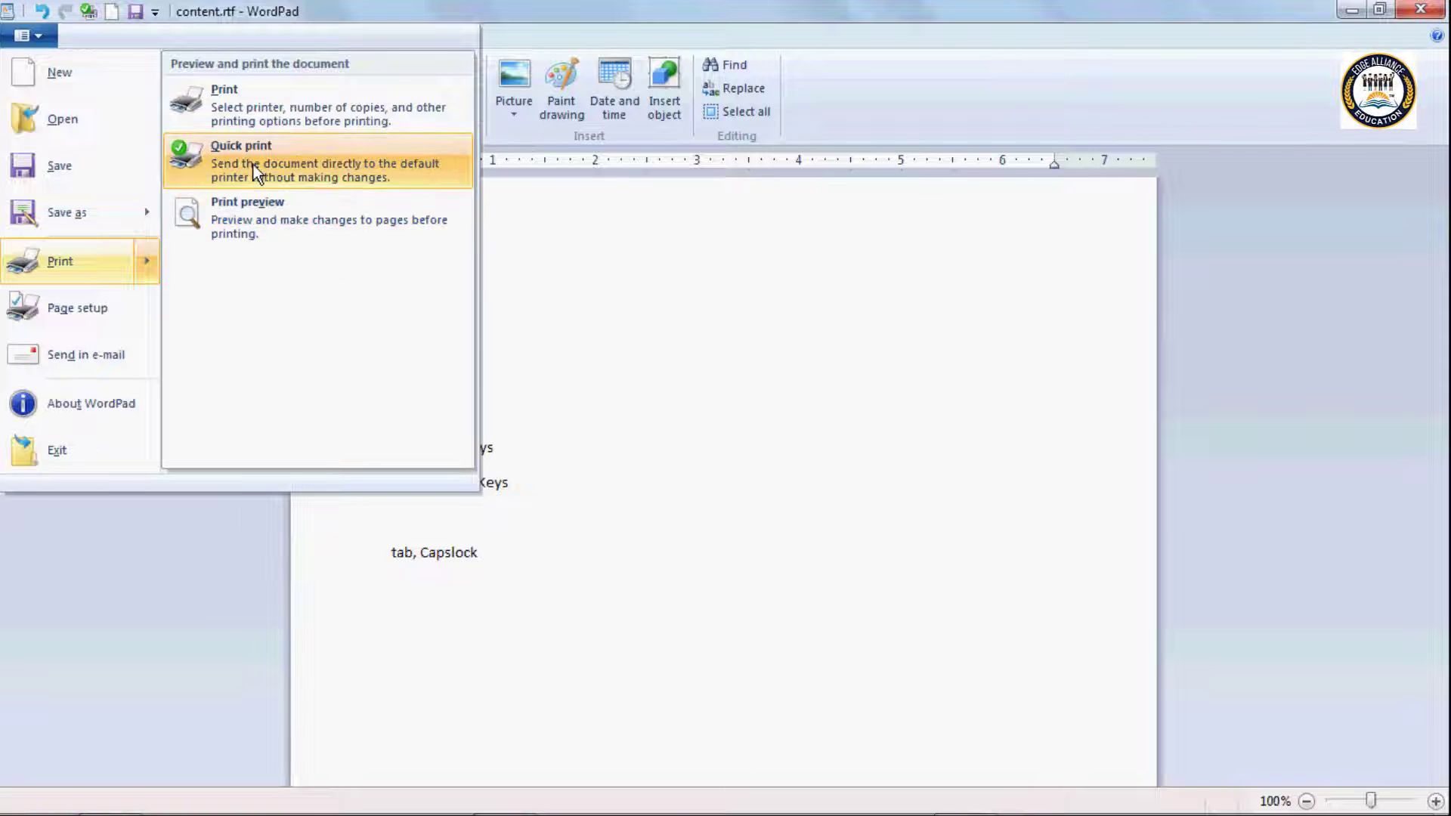
Preview content.rtf as a printed page at 100% zoom, then return to editing
click(234, 231)
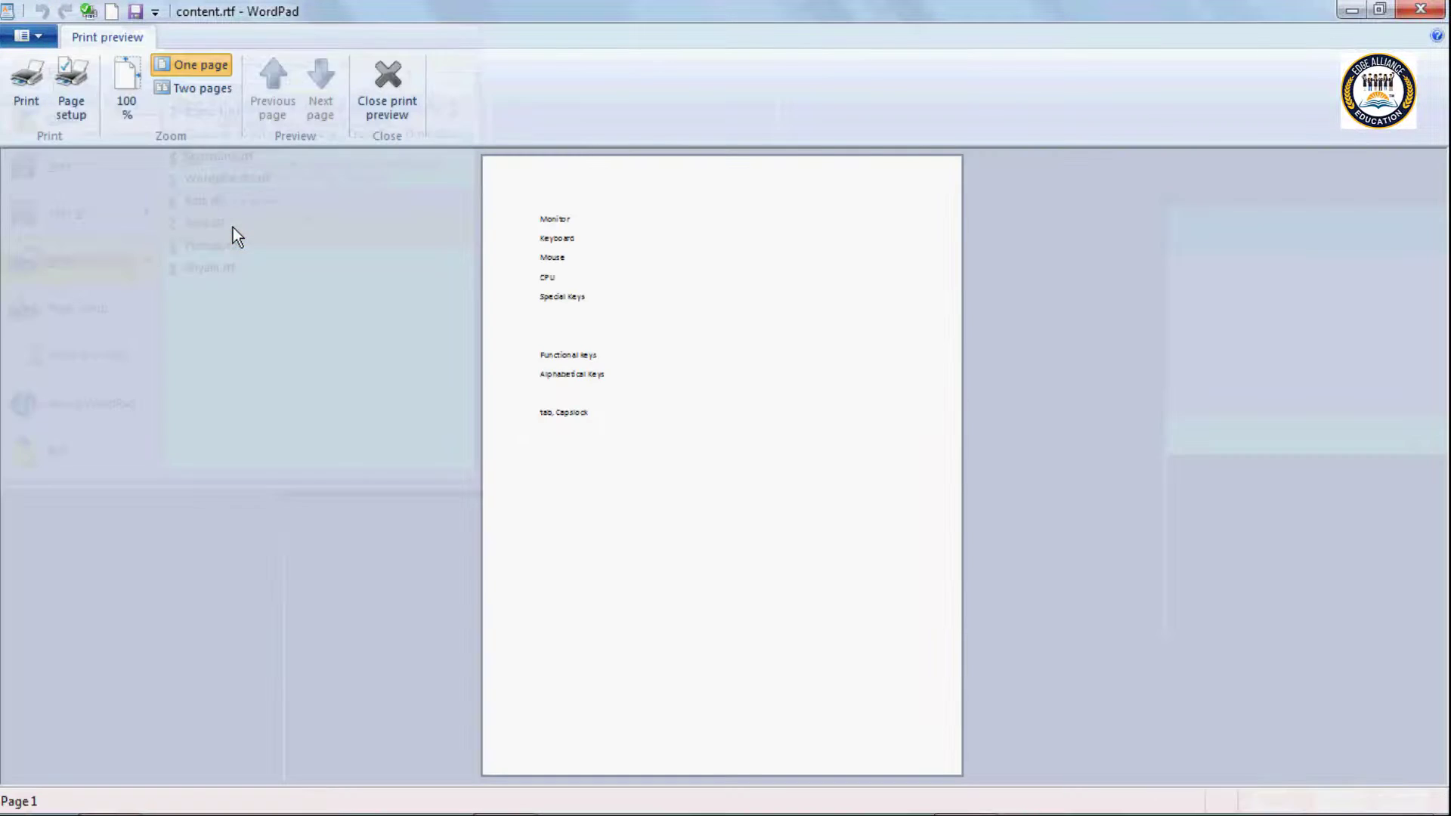
click(568, 295)
scroll(412, 343, down, 3)
scroll(411, 346, down, 5)
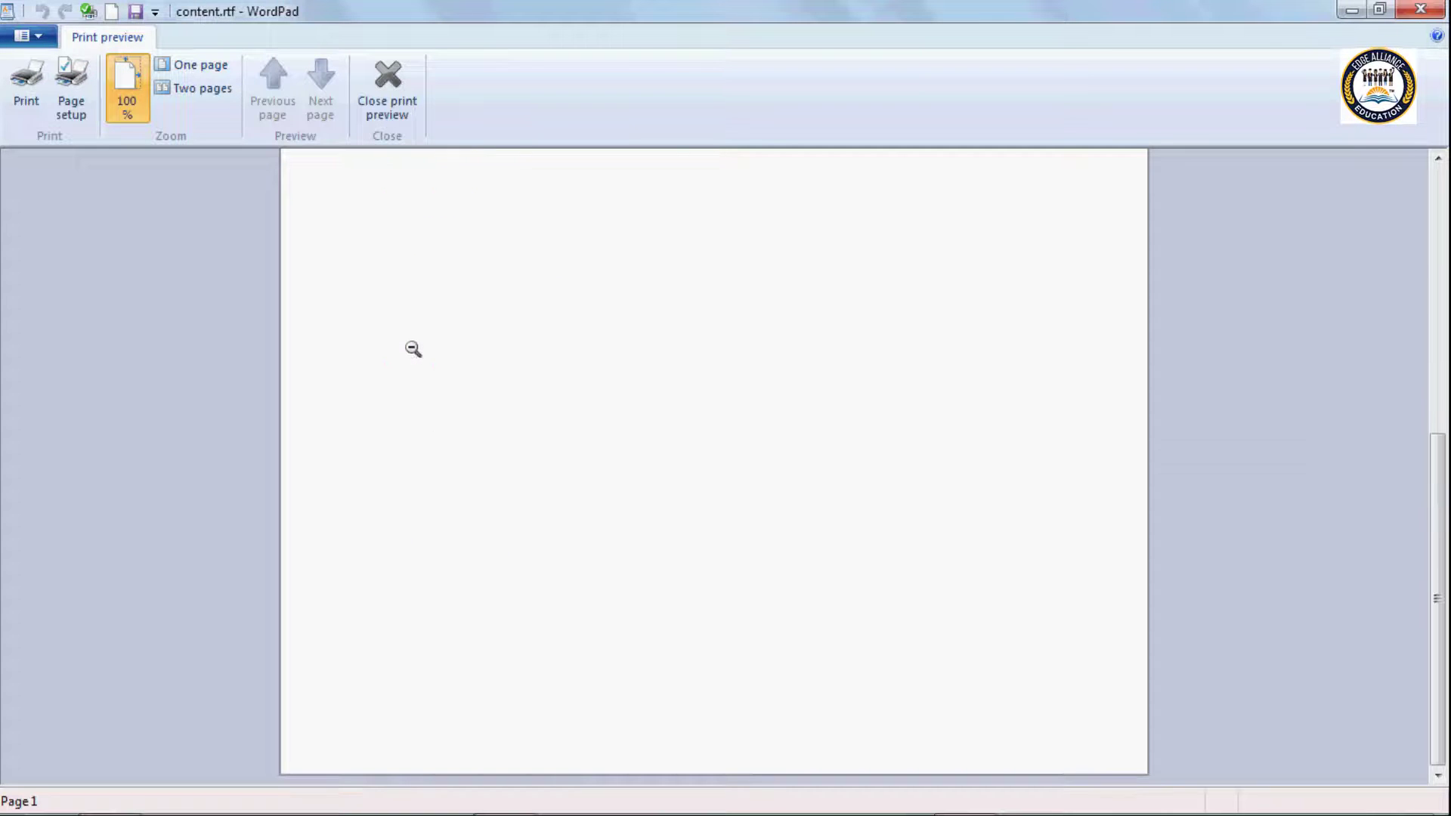
scroll(415, 355, up, 4)
scroll(414, 357, up, 4)
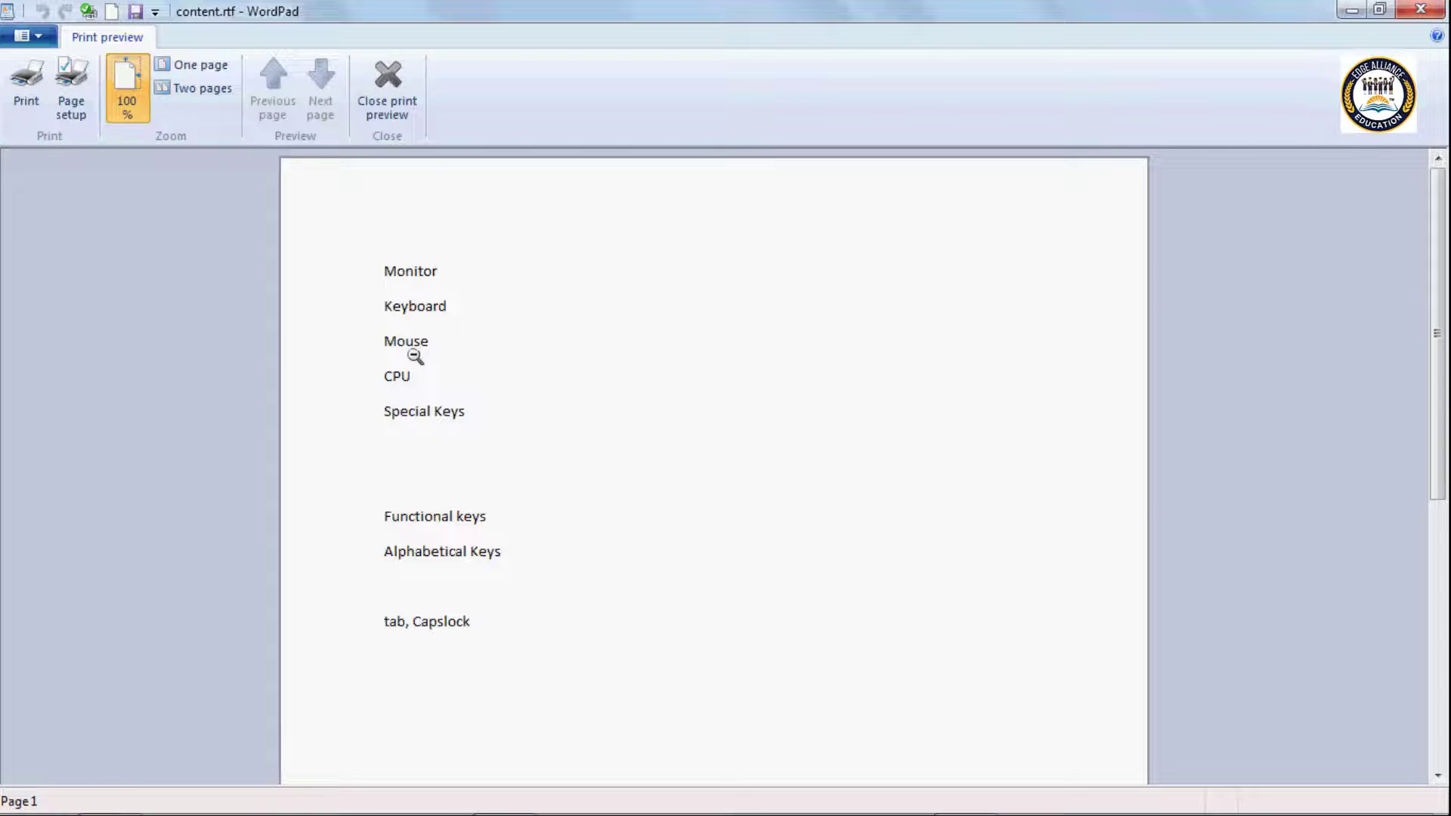
click(393, 89)
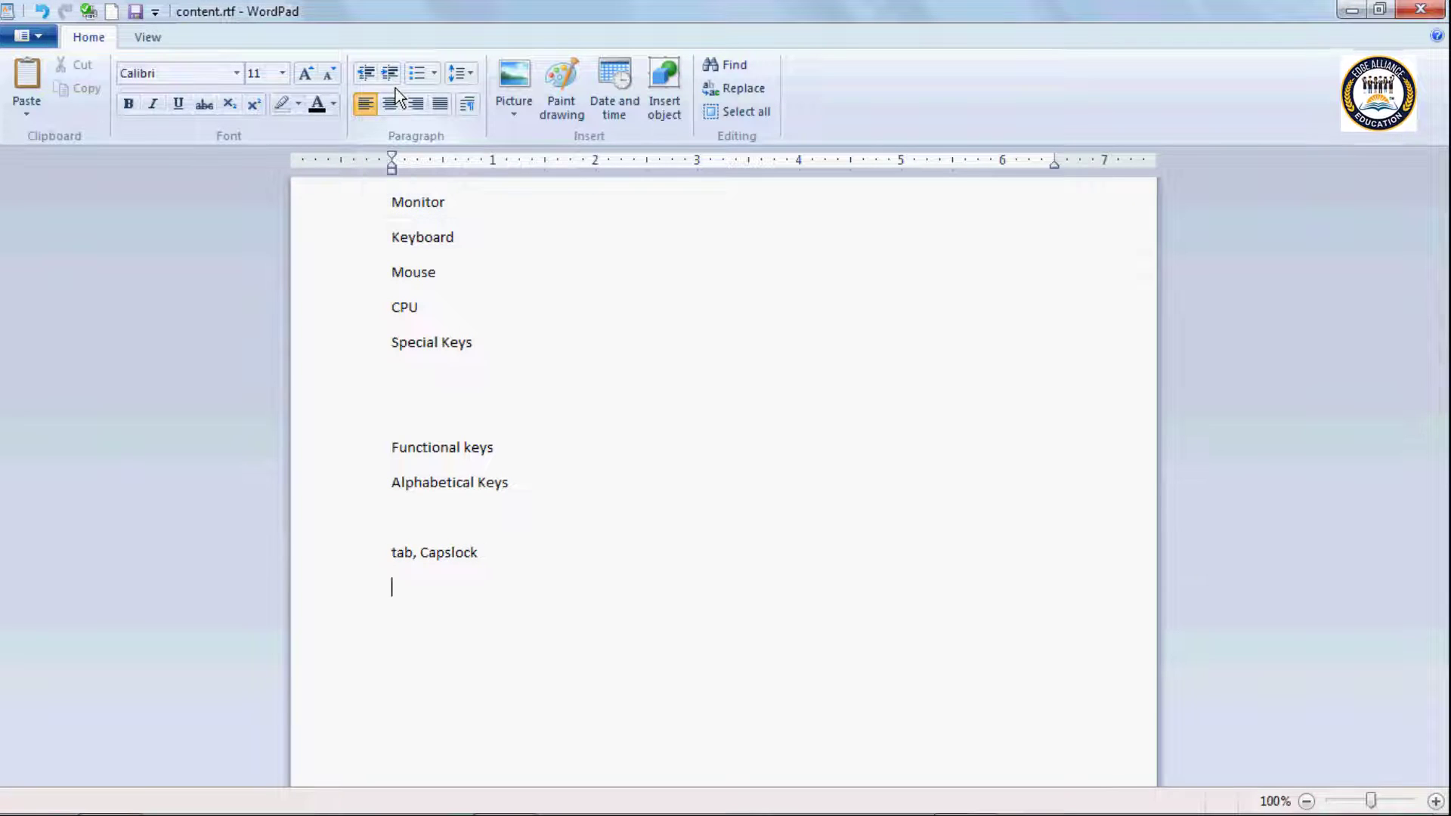
Bring up the Print, Quick print and Print preview choices again
click(47, 37)
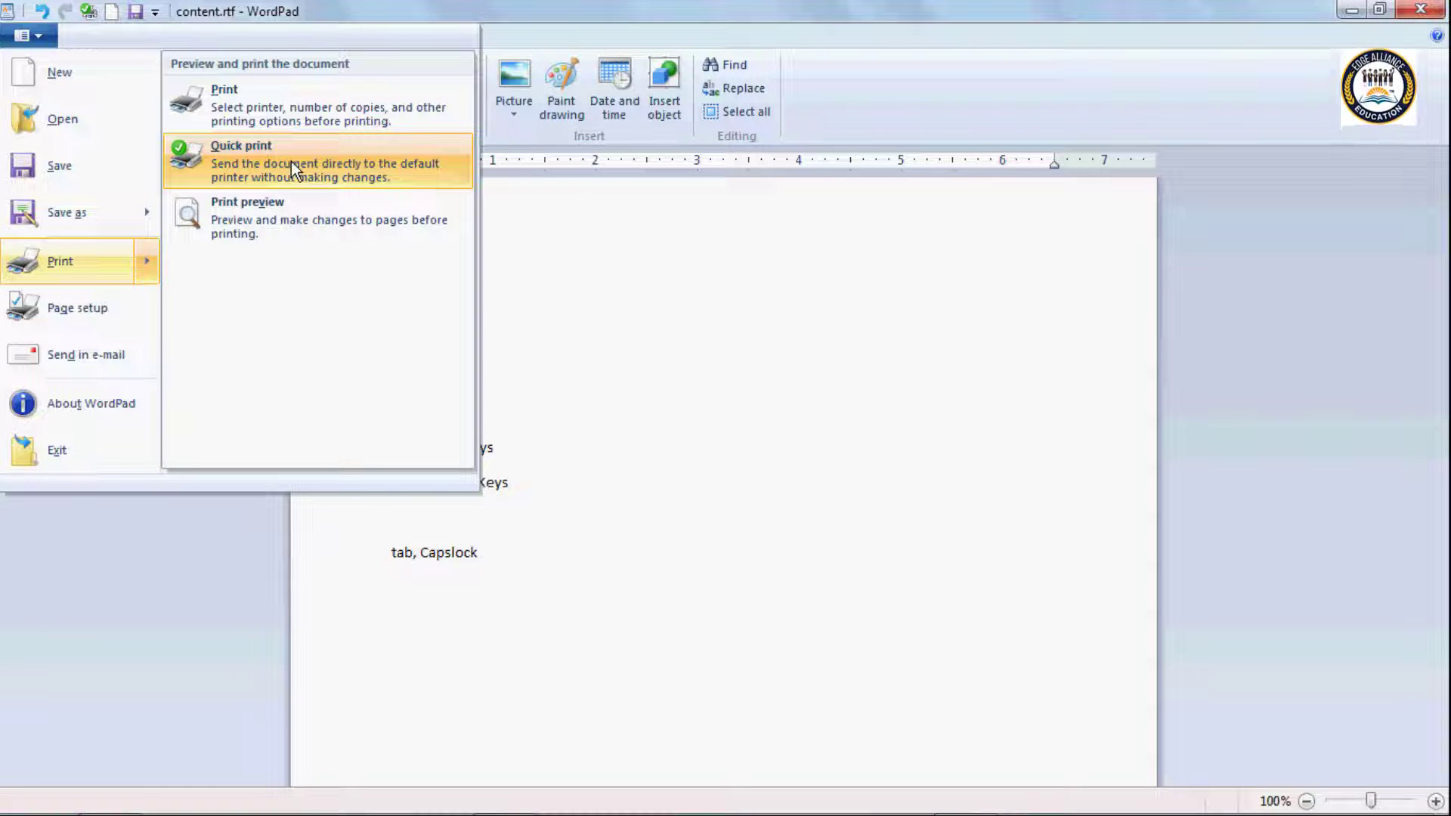
Choose HP LaserJet 1020 as the printer and open its printing preferences
click(269, 106)
drag(235, 45, 561, 81)
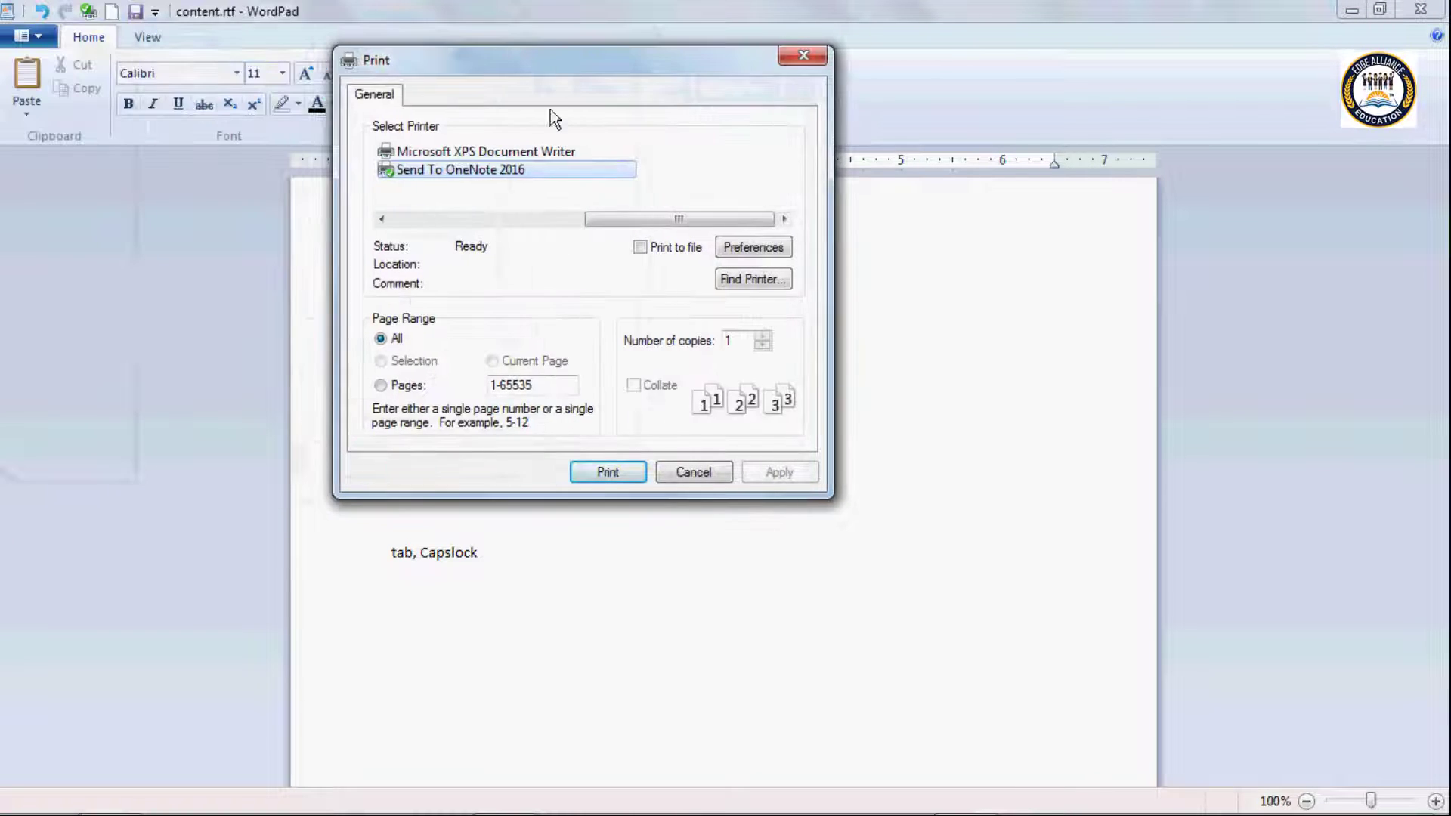
drag(610, 220, 397, 219)
drag(463, 68, 832, 131)
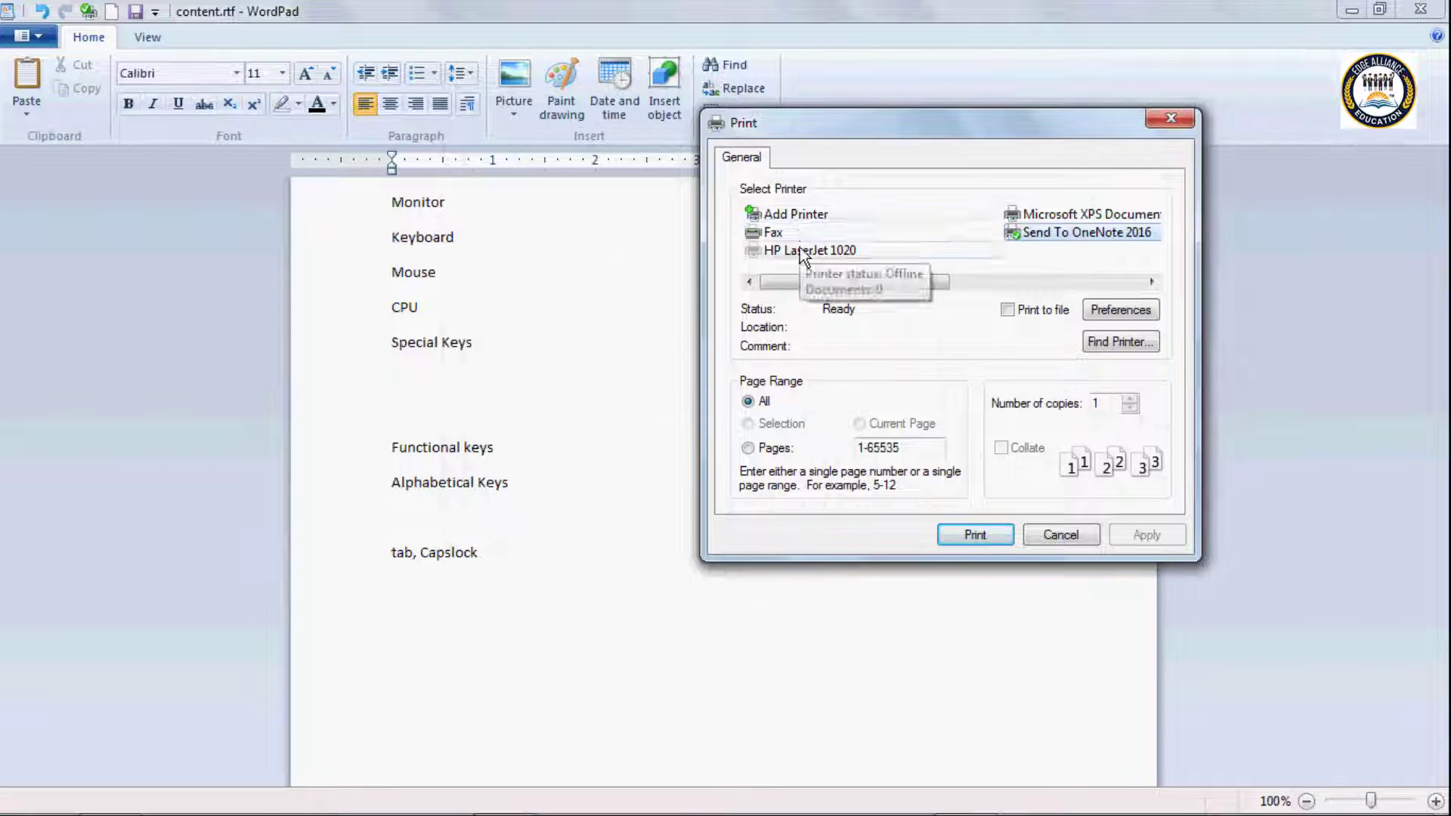
click(799, 247)
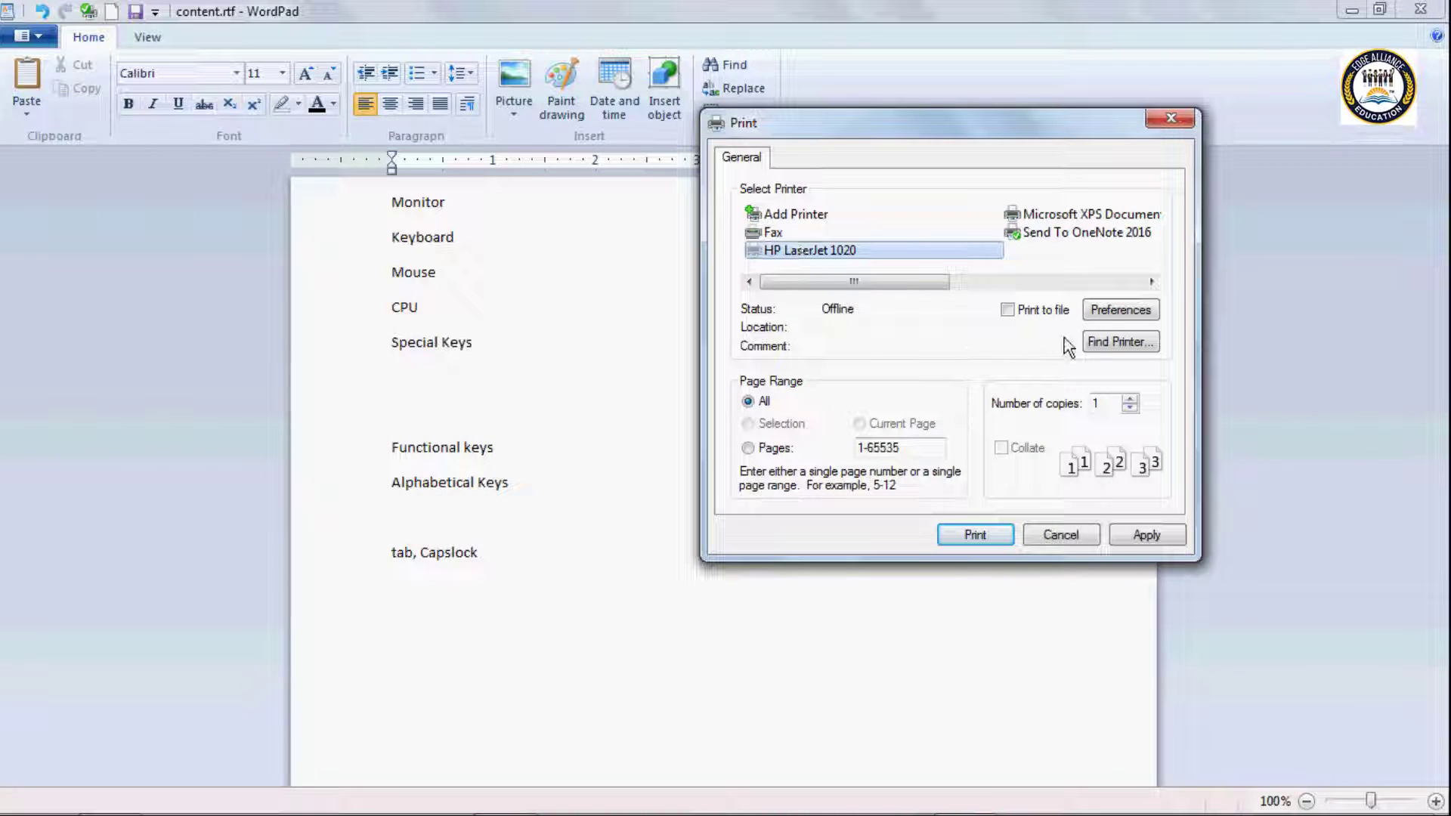
click(1104, 312)
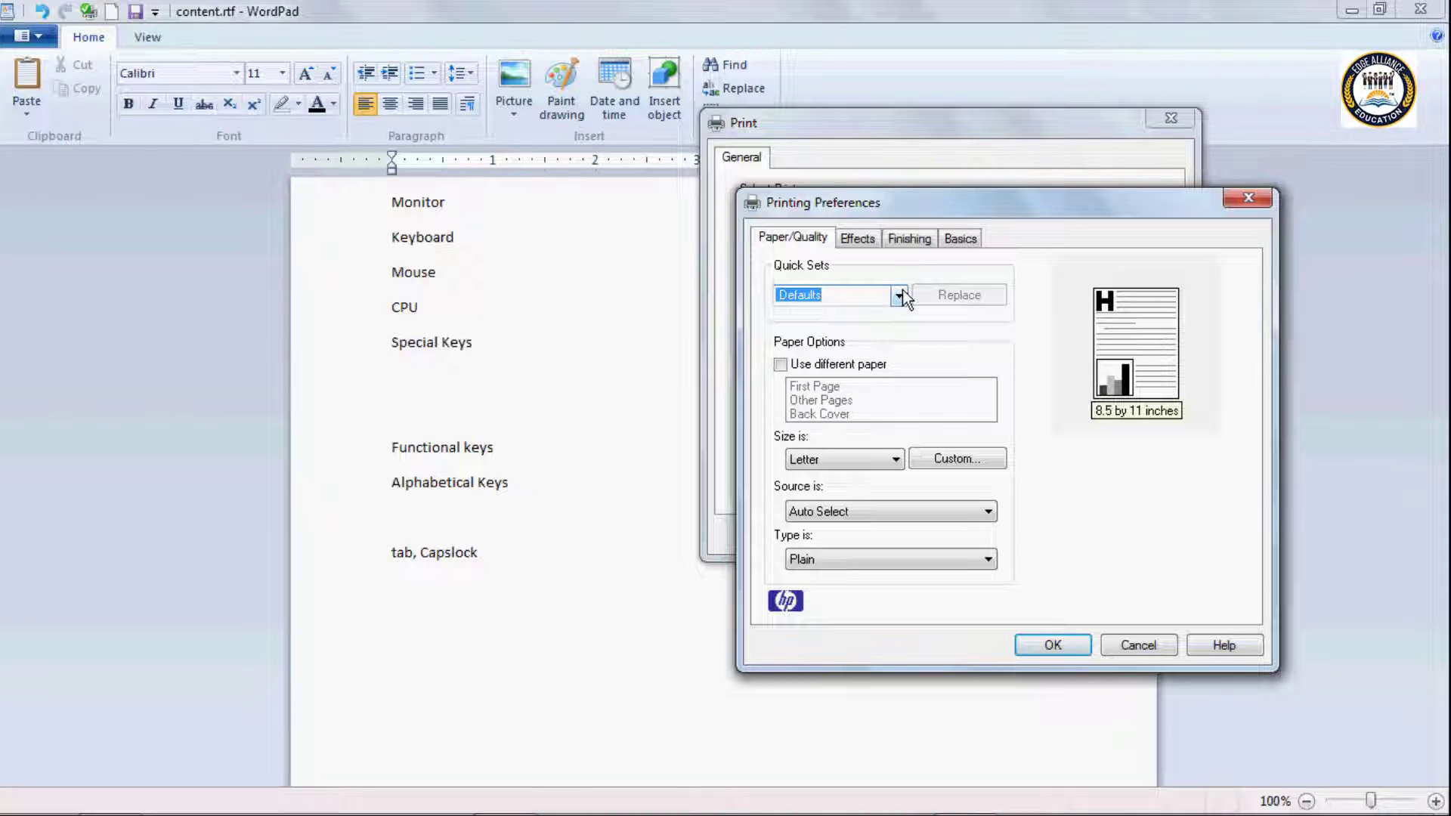
Set the HP LaserJet 1020 paper size to A4 (8.27 × 11.69 in) and confirm
click(818, 238)
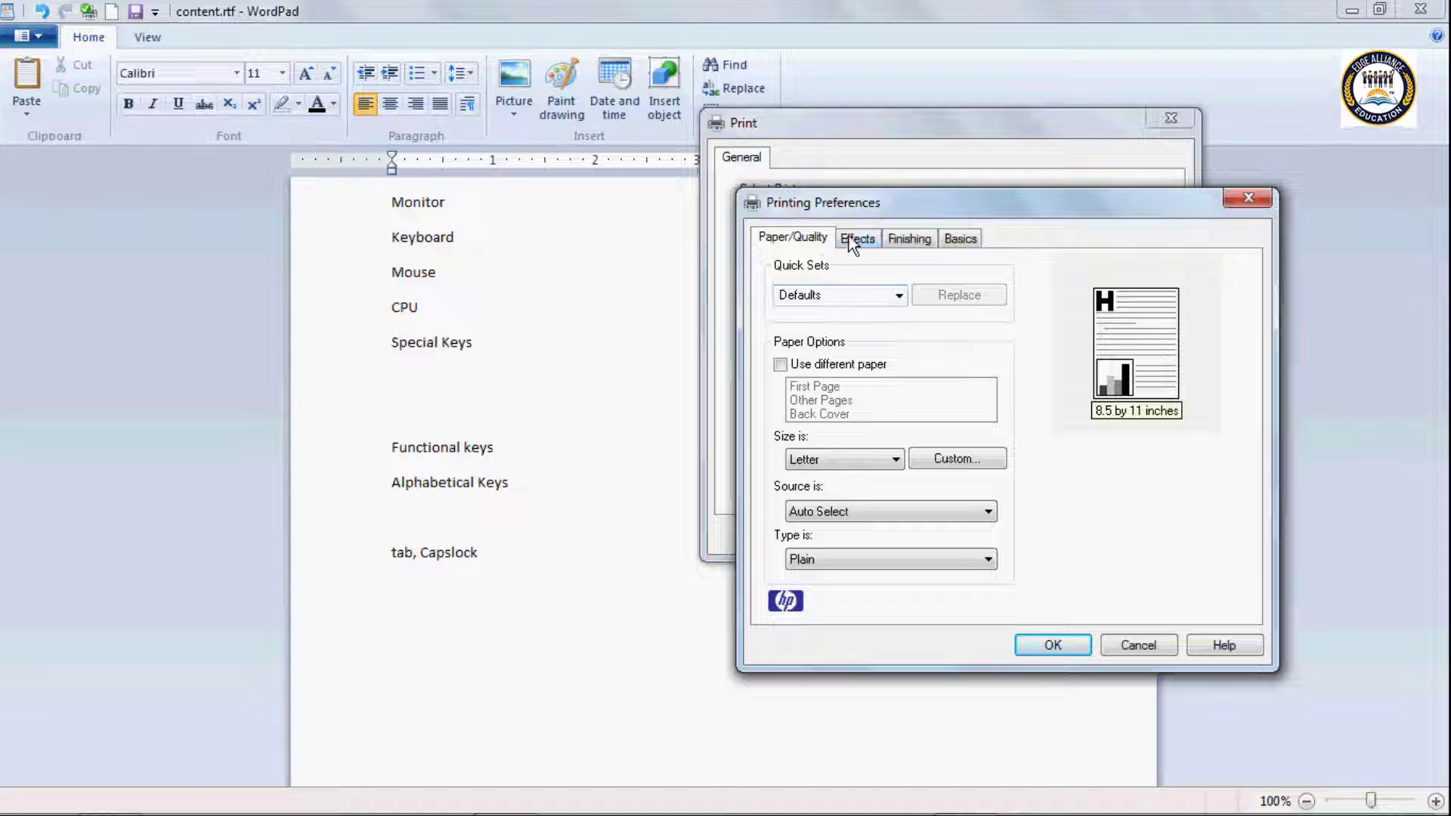
click(893, 461)
click(807, 520)
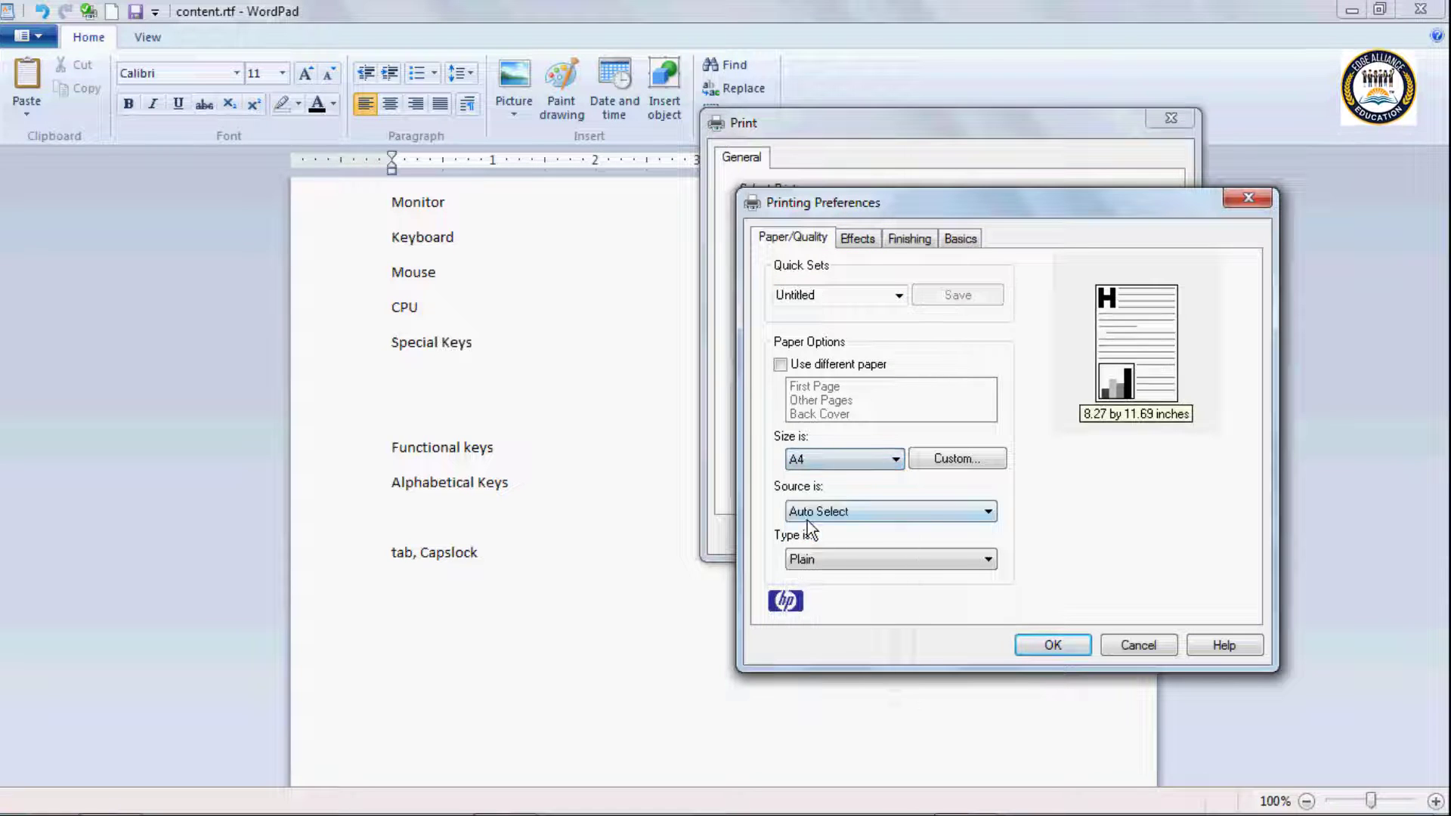
click(1055, 646)
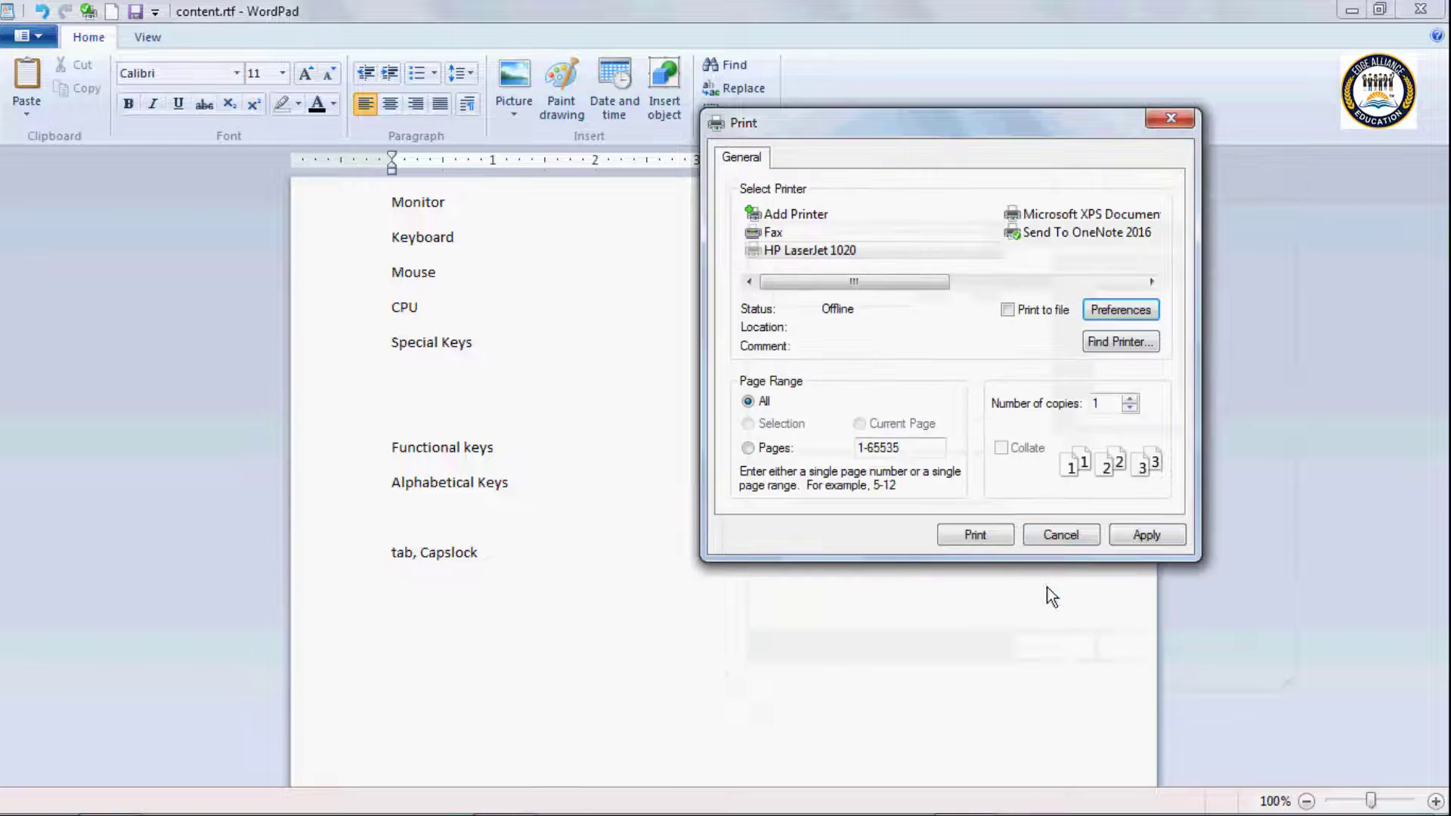
Cancel printing and select the lines Monitor through Special Keys
click(748, 402)
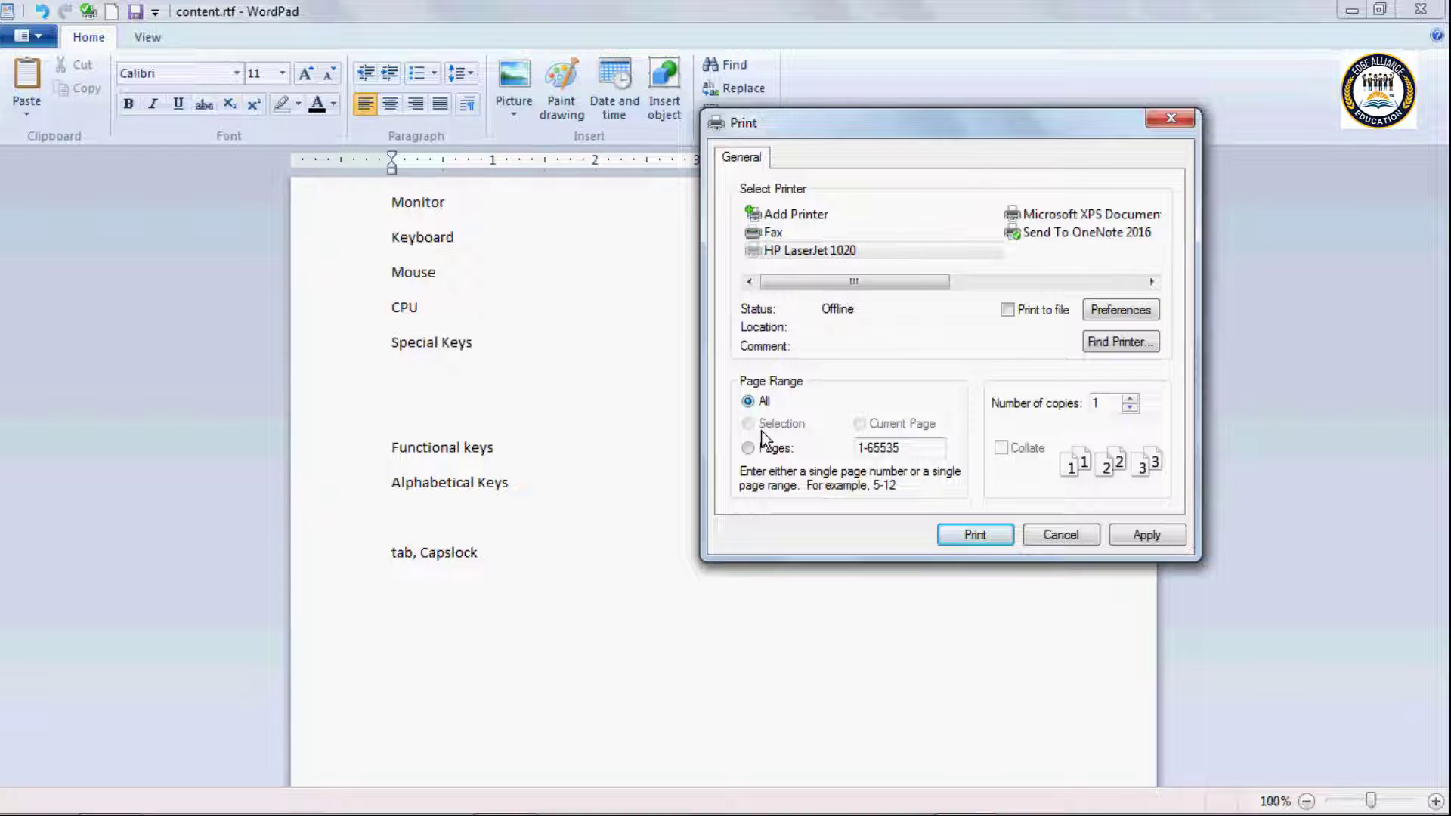
click(1062, 535)
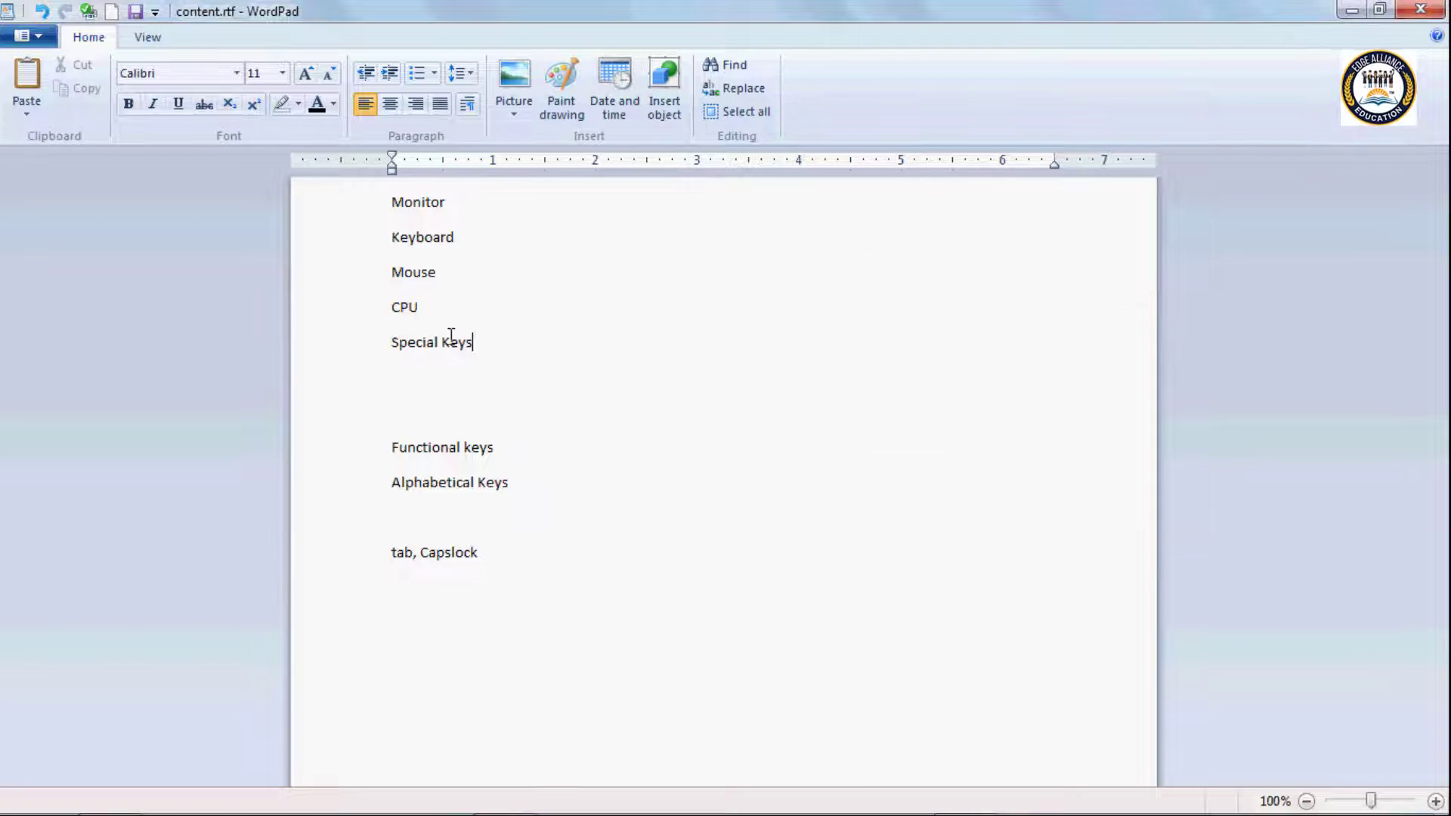
drag(472, 344, 352, 200)
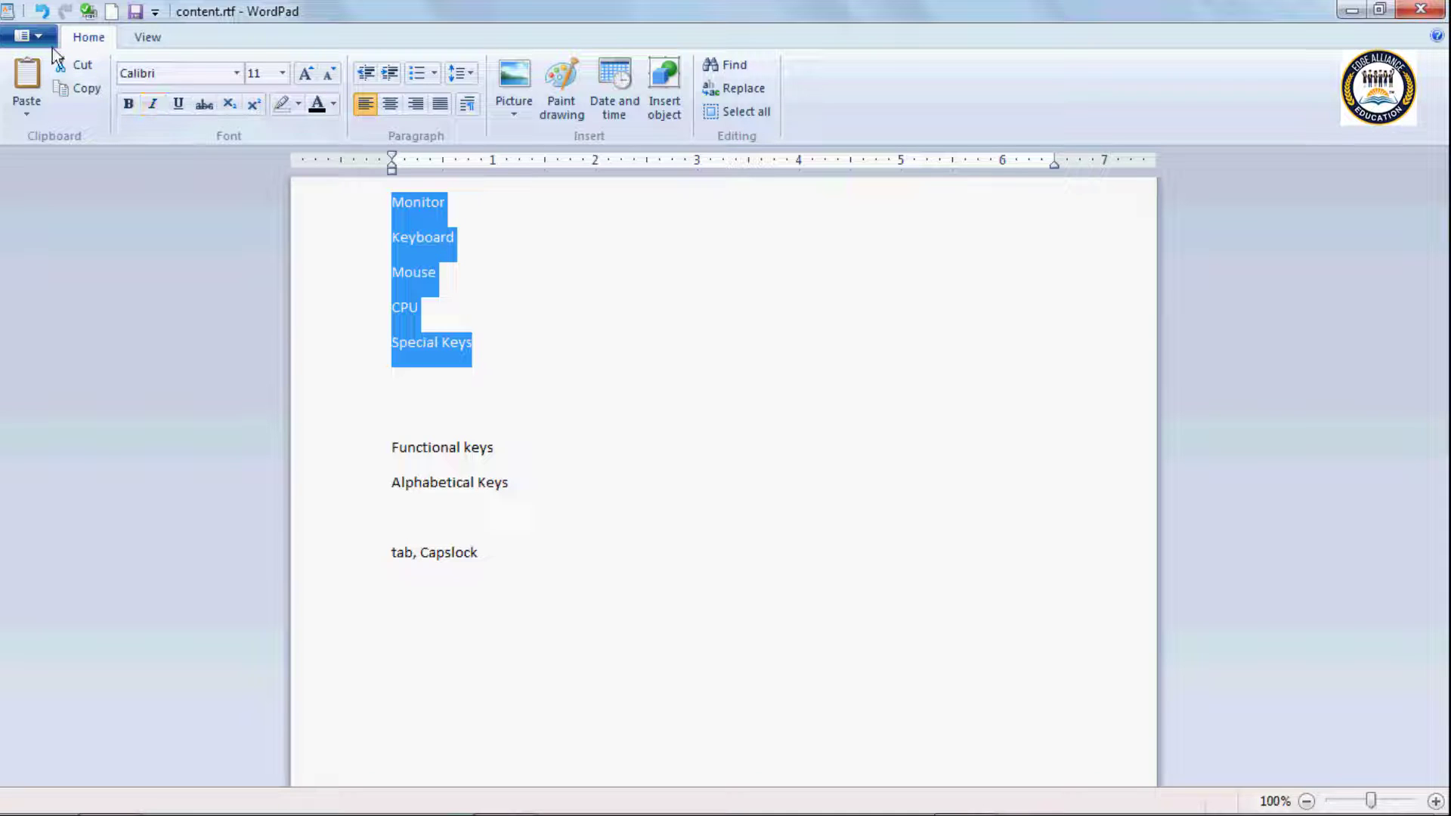
Reopen the Print dialog and set the page range to pages 1,2
click(34, 36)
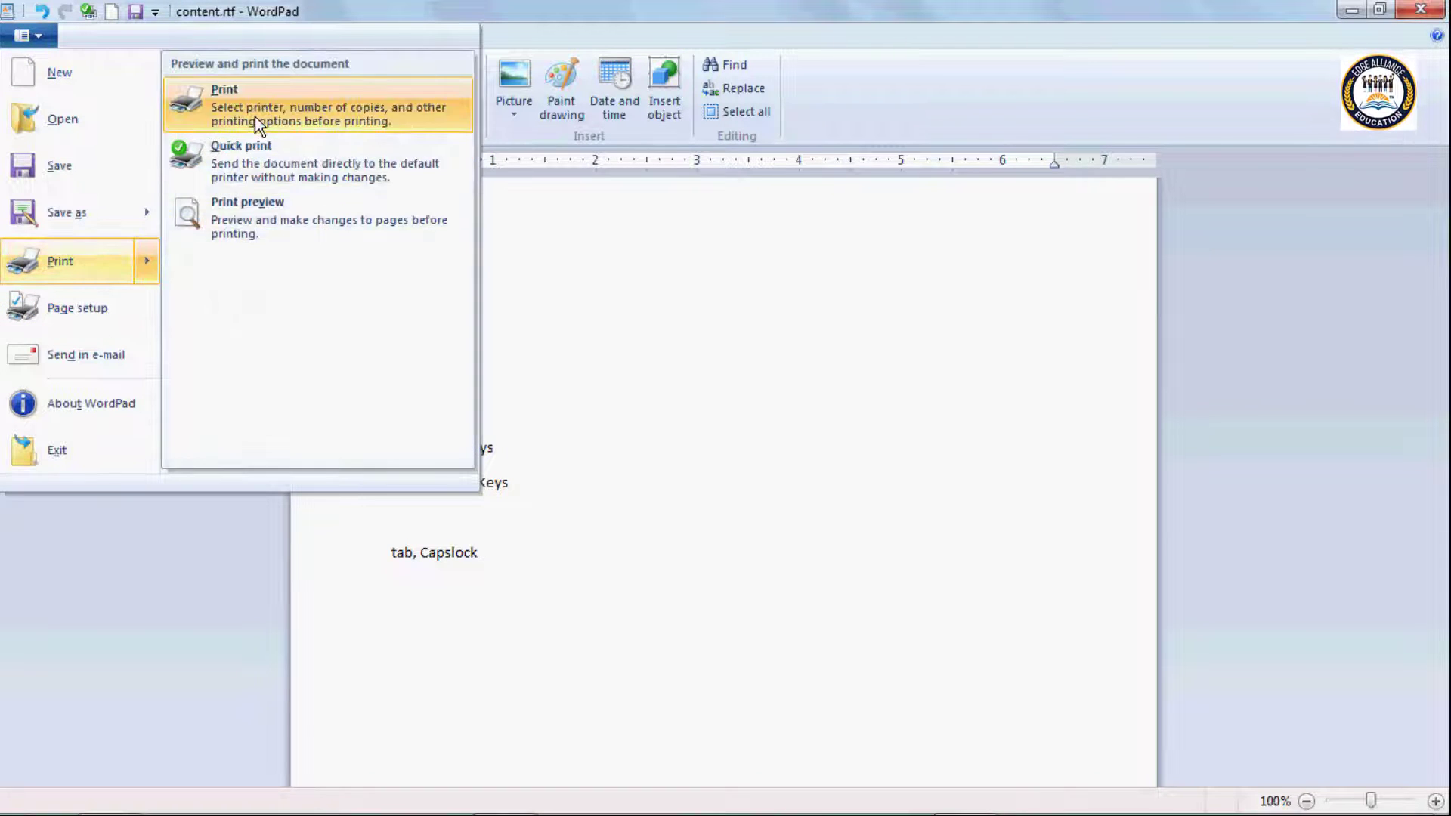
click(256, 119)
drag(234, 25, 913, 124)
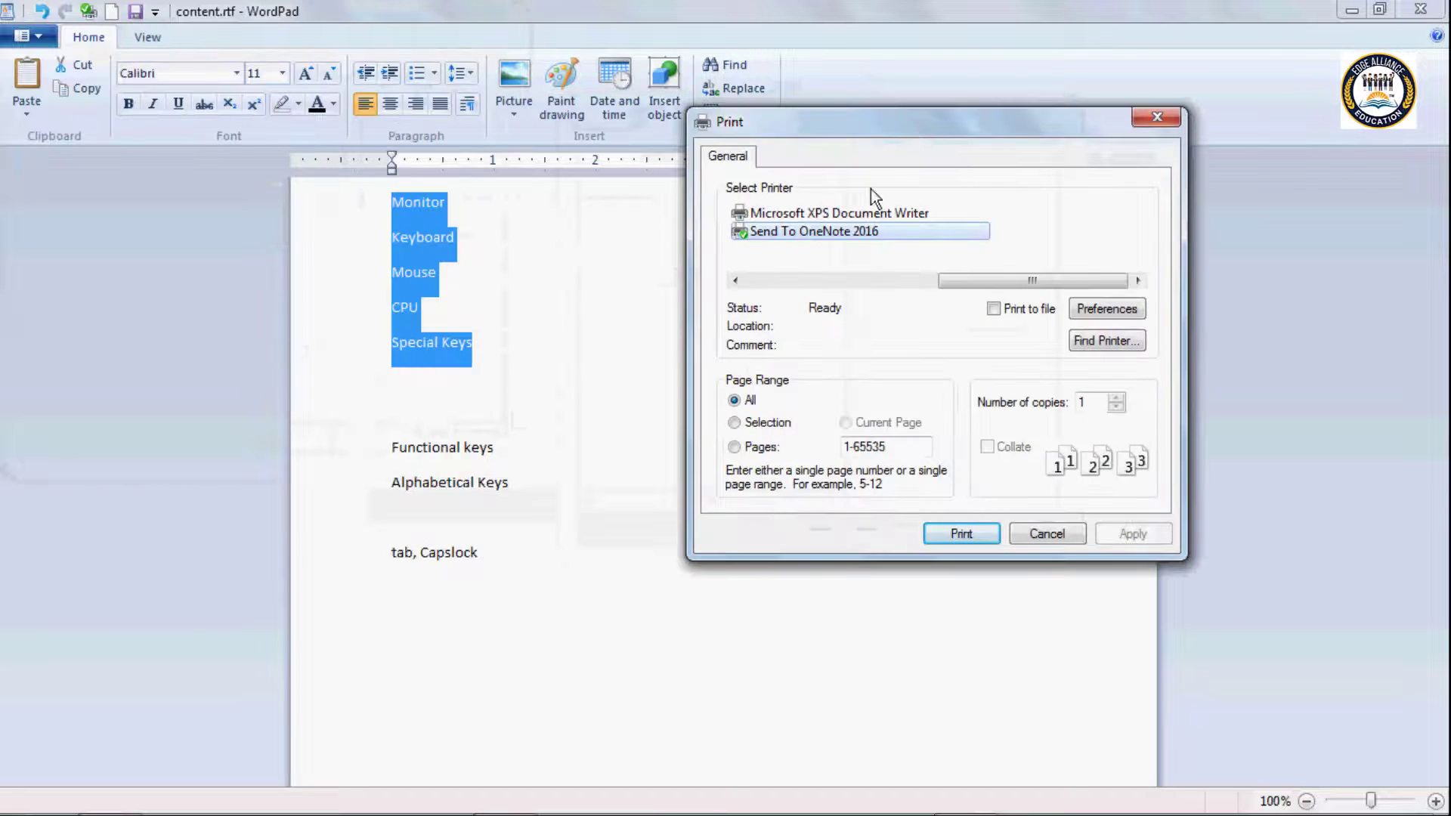
click(736, 421)
click(733, 446)
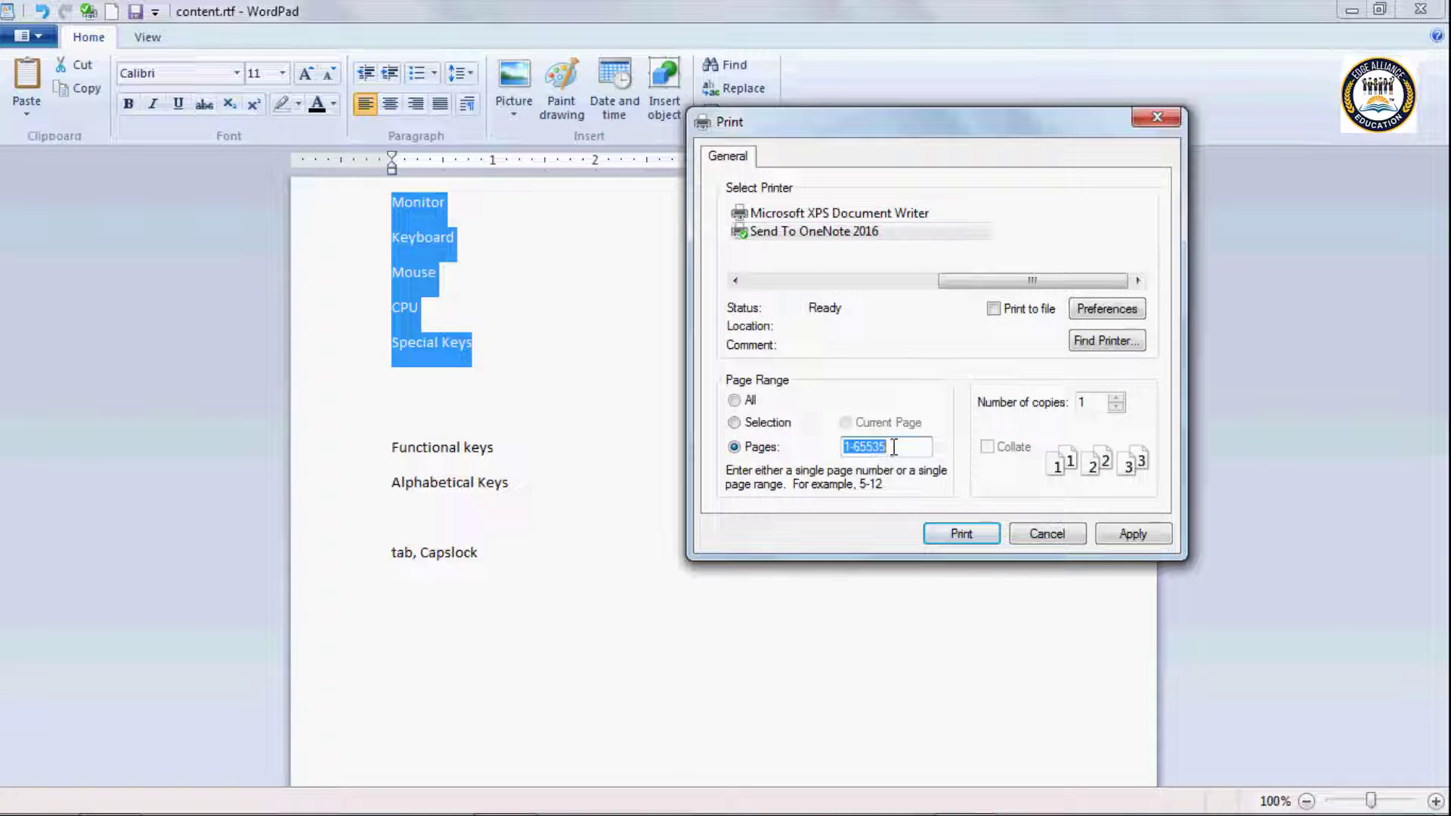
text(1,2)
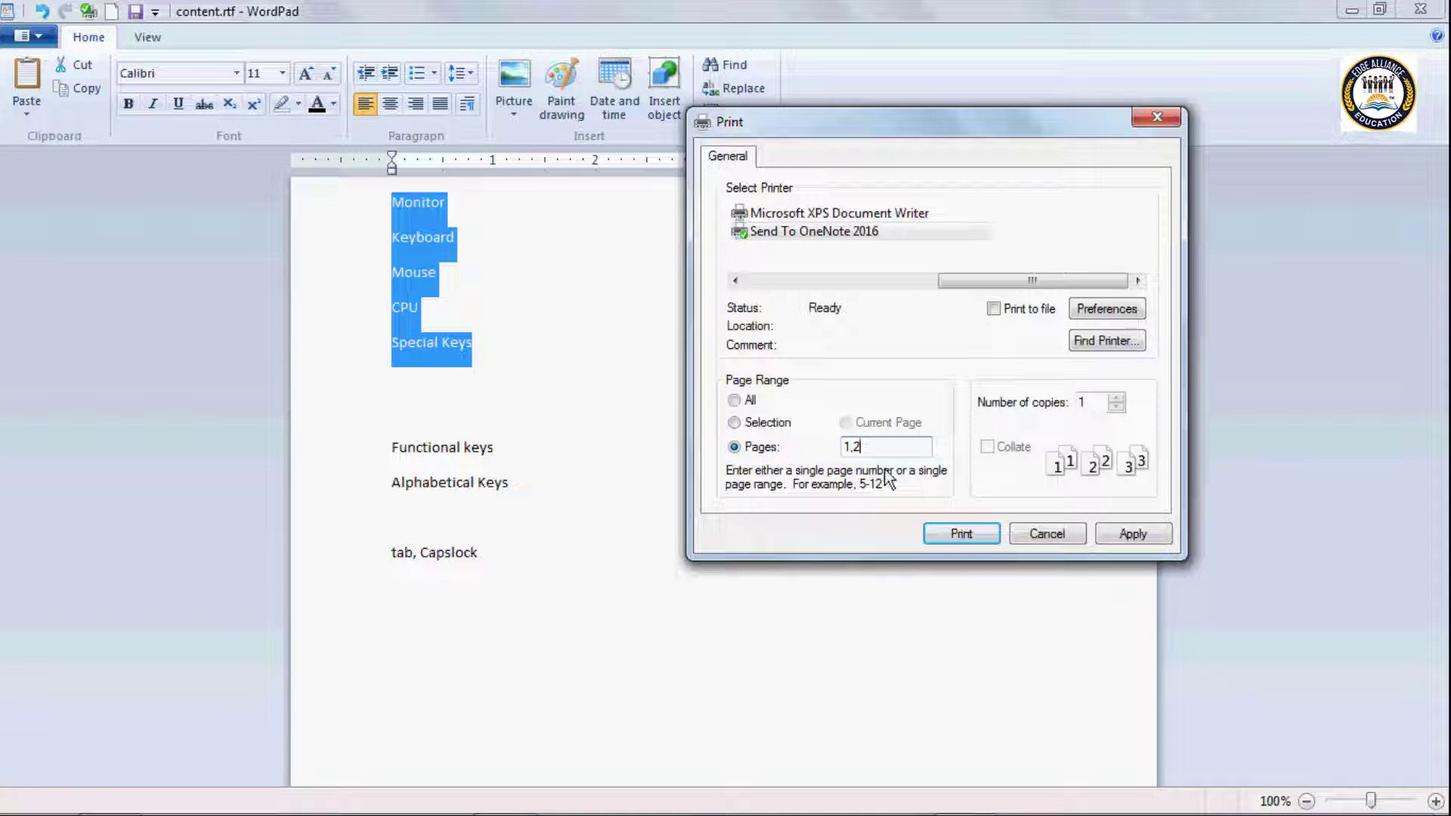
click(1097, 342)
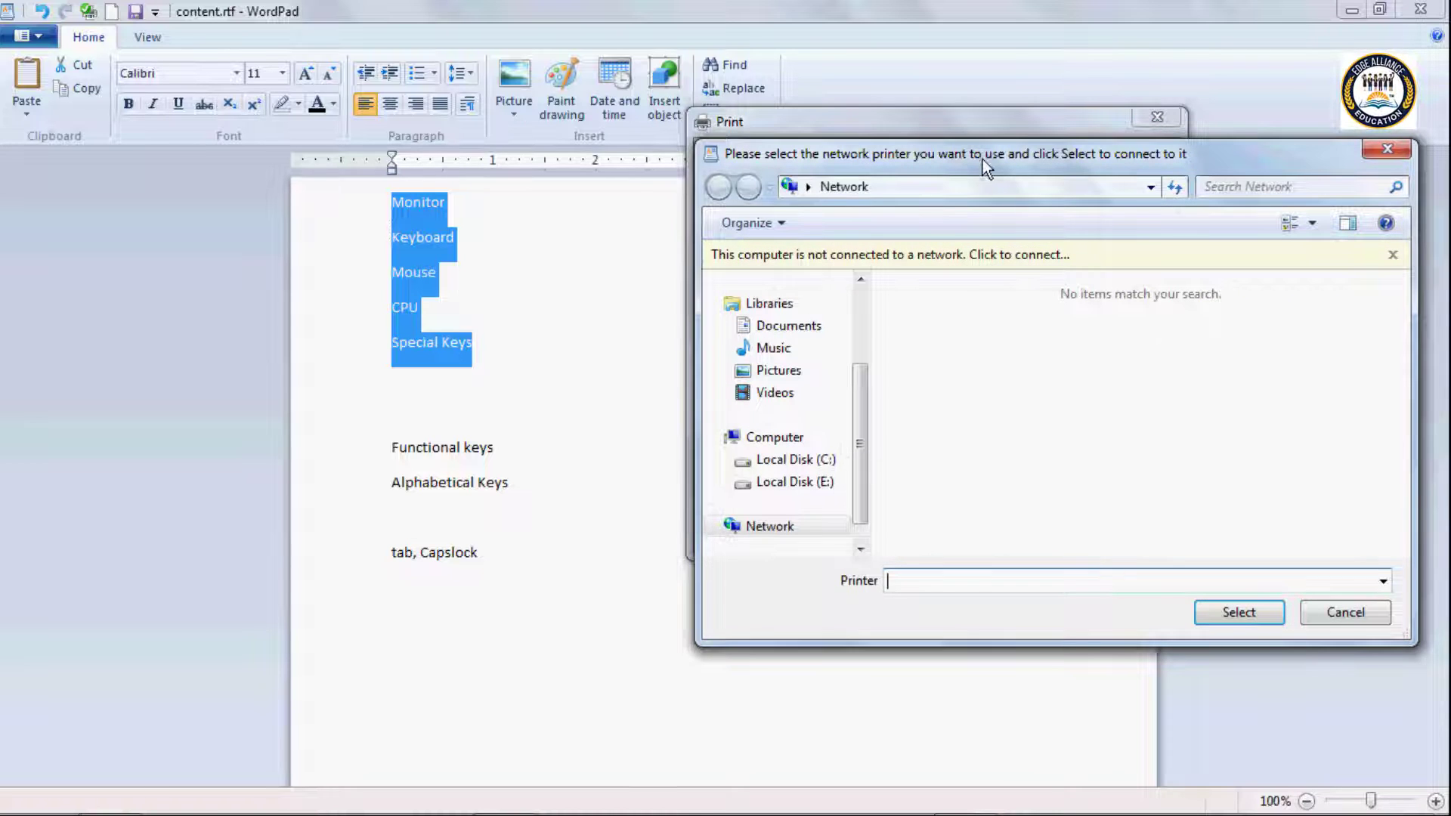
mouse_move(982, 159)
mouse_down()
mouse_move(486, 296)
mouse_move(296, 166)
mouse_up()
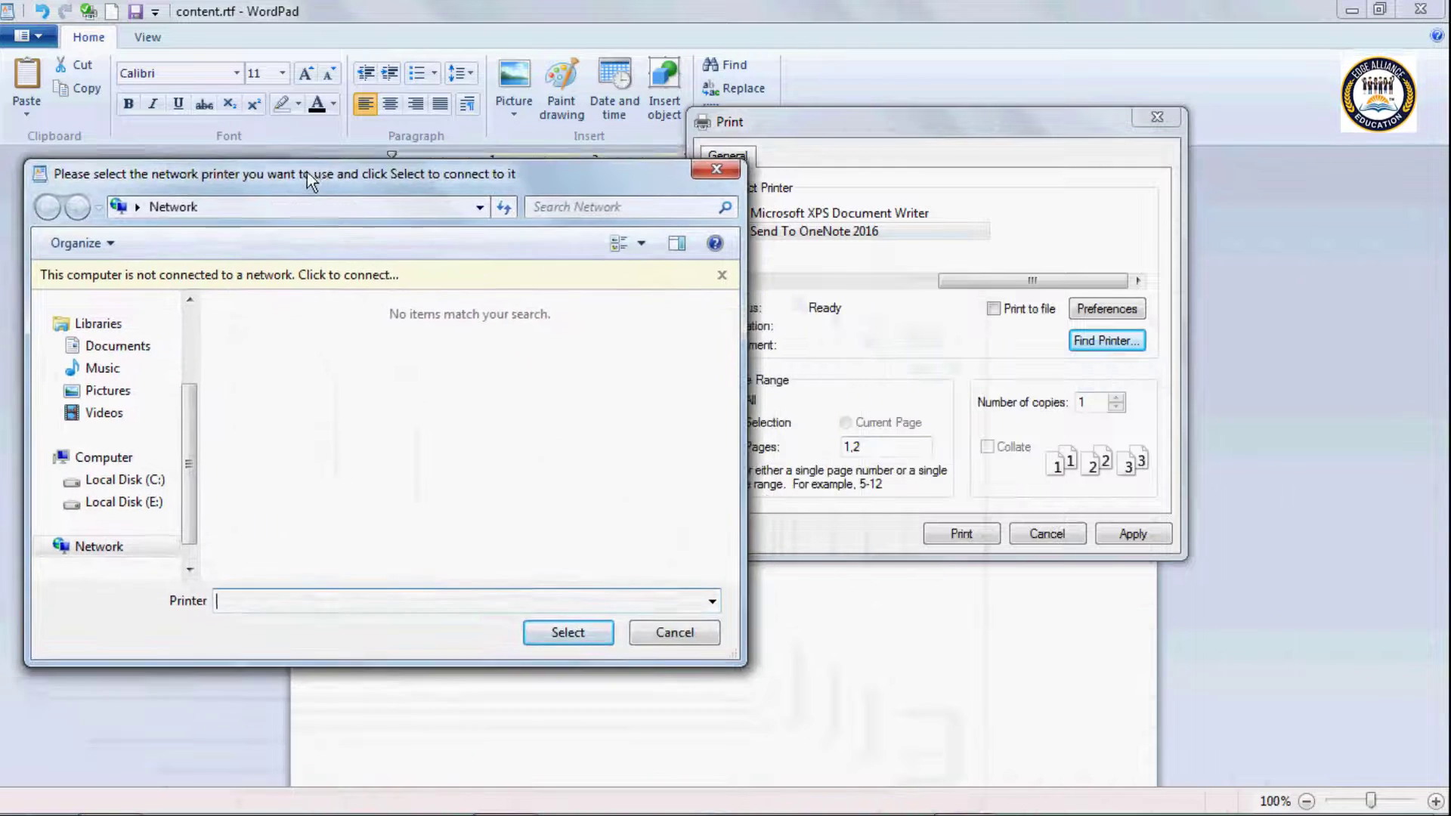
click(219, 589)
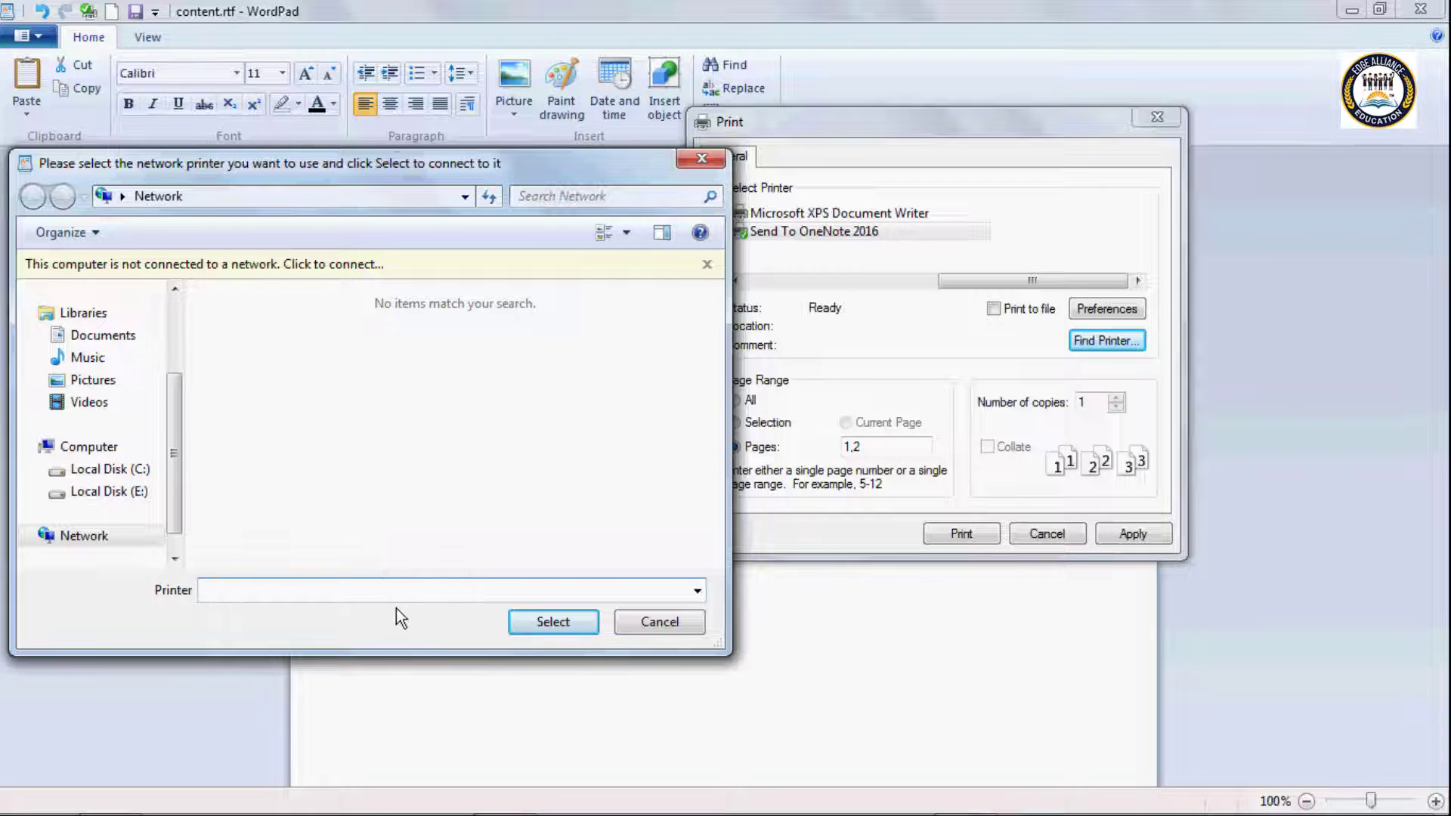
click(660, 621)
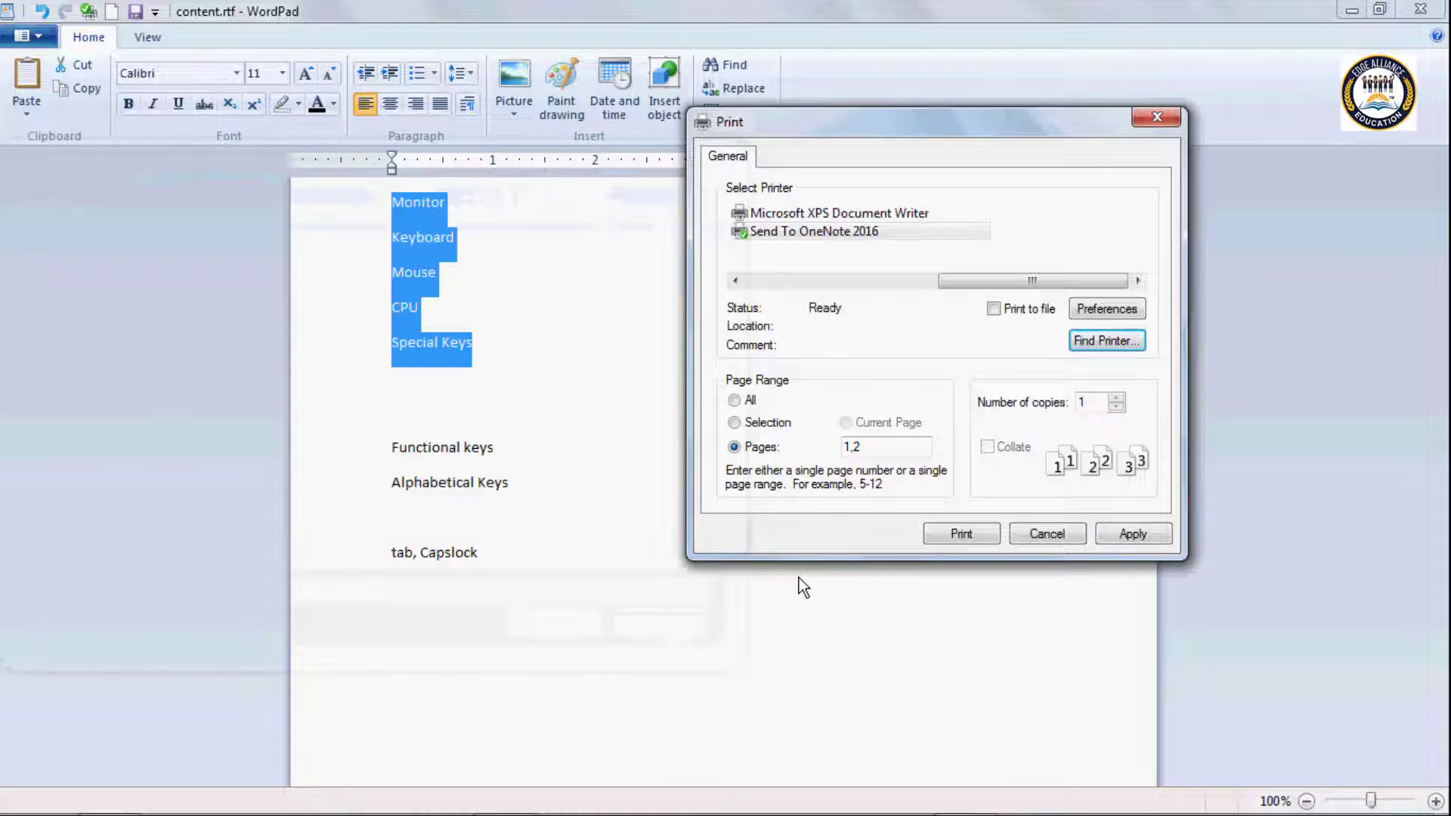
Set the number of copies to 3, then cancel without printing
double_click(1085, 401)
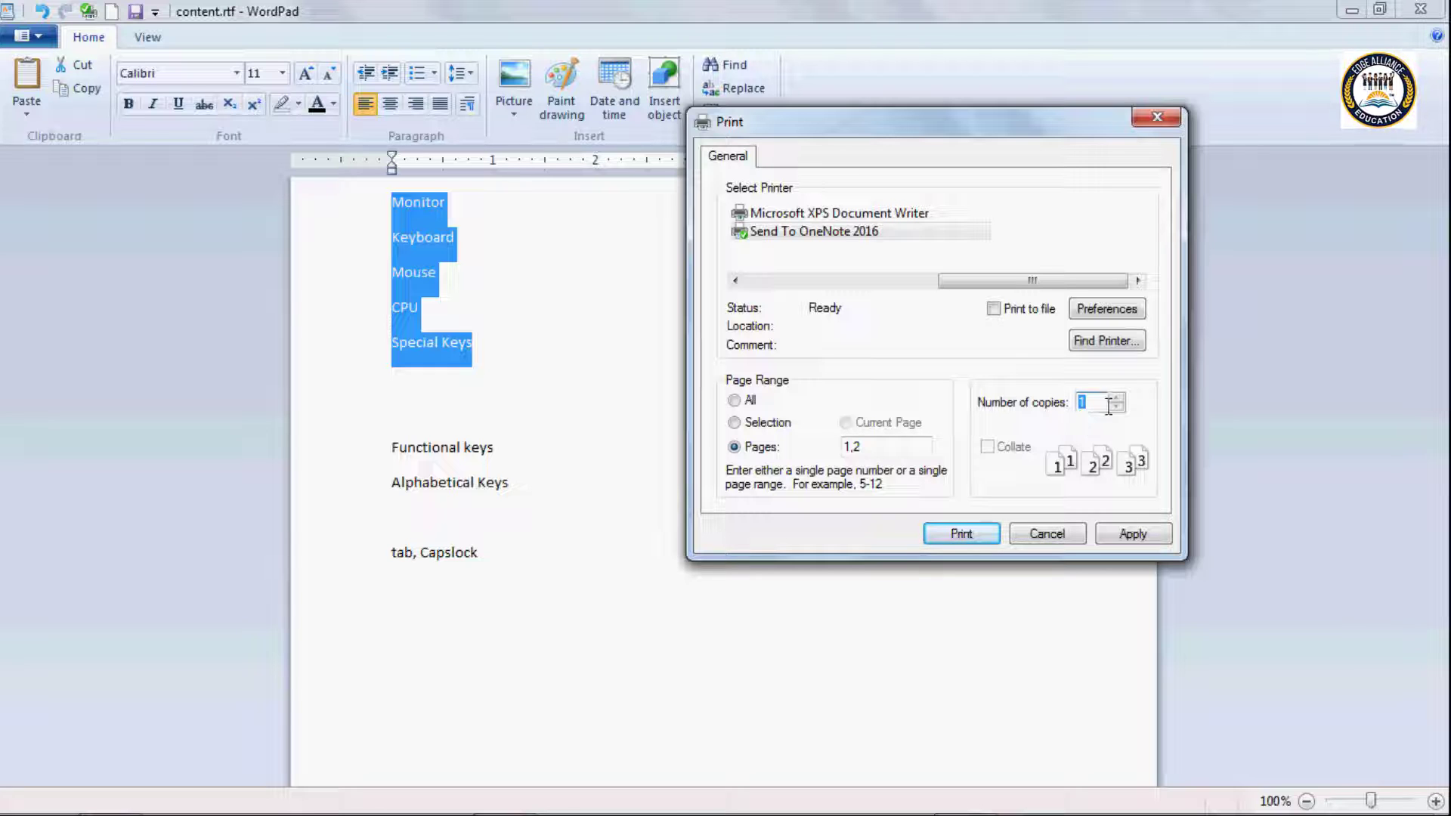
text(3)
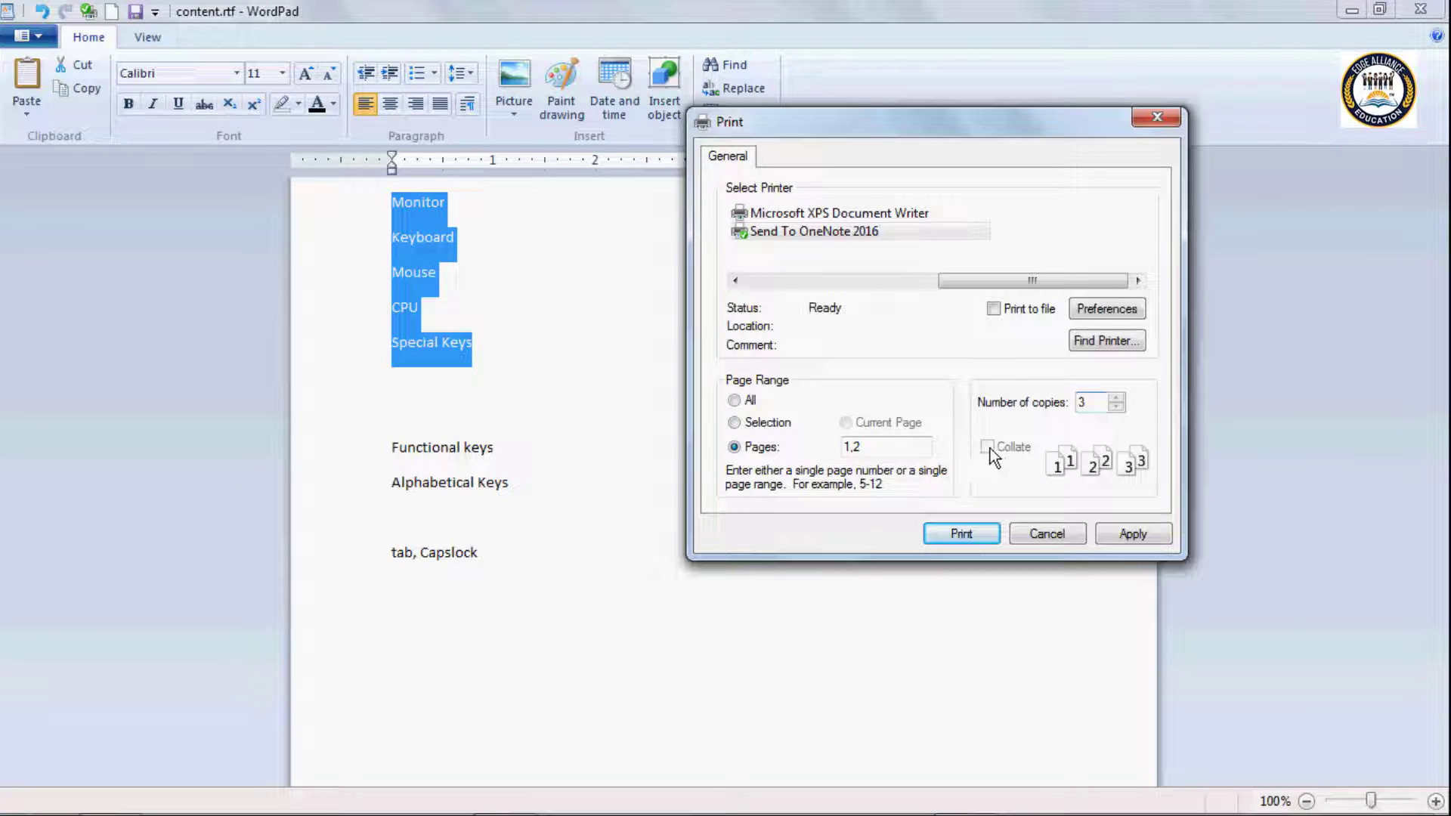
key(Return)
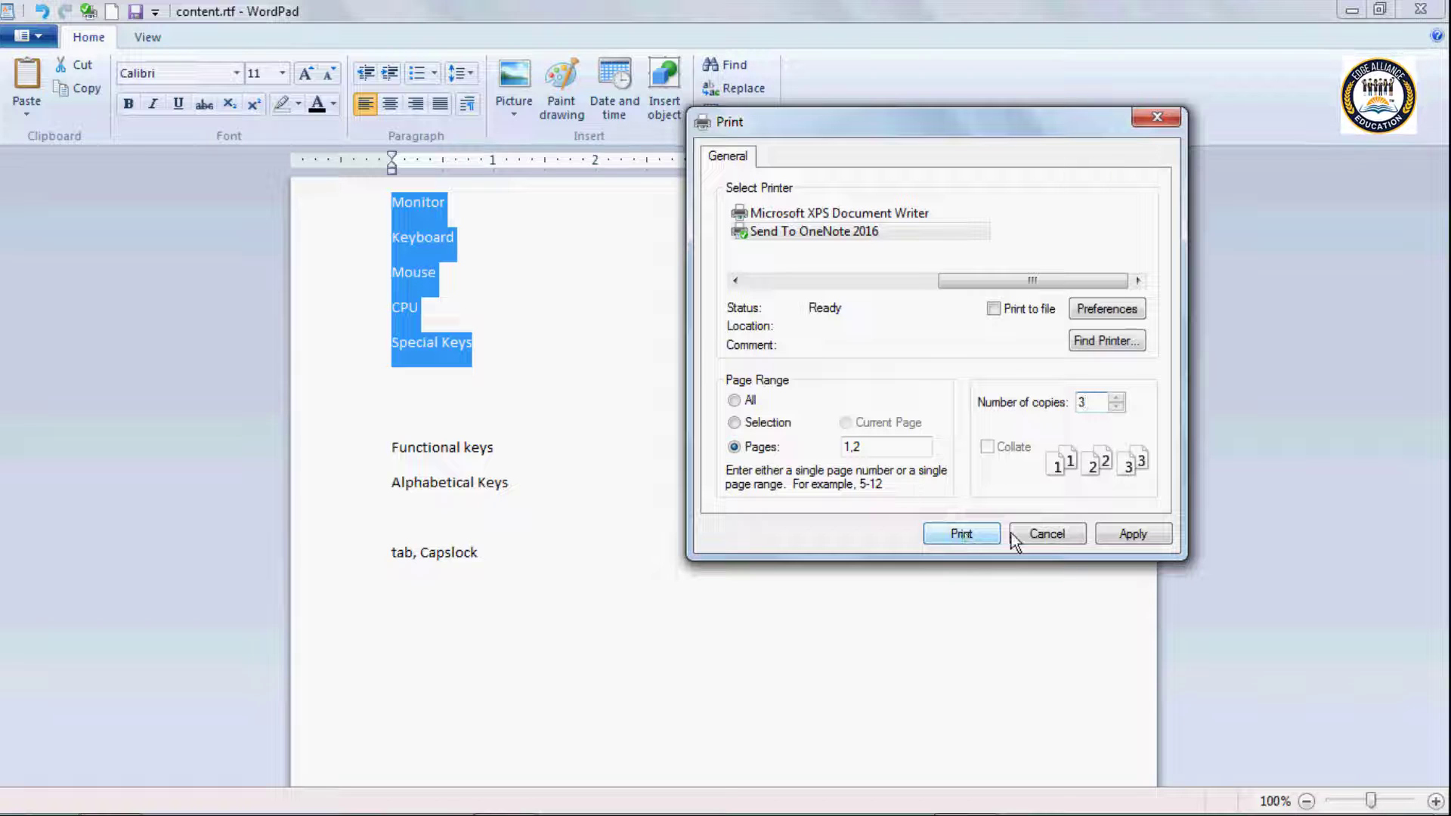
click(1047, 534)
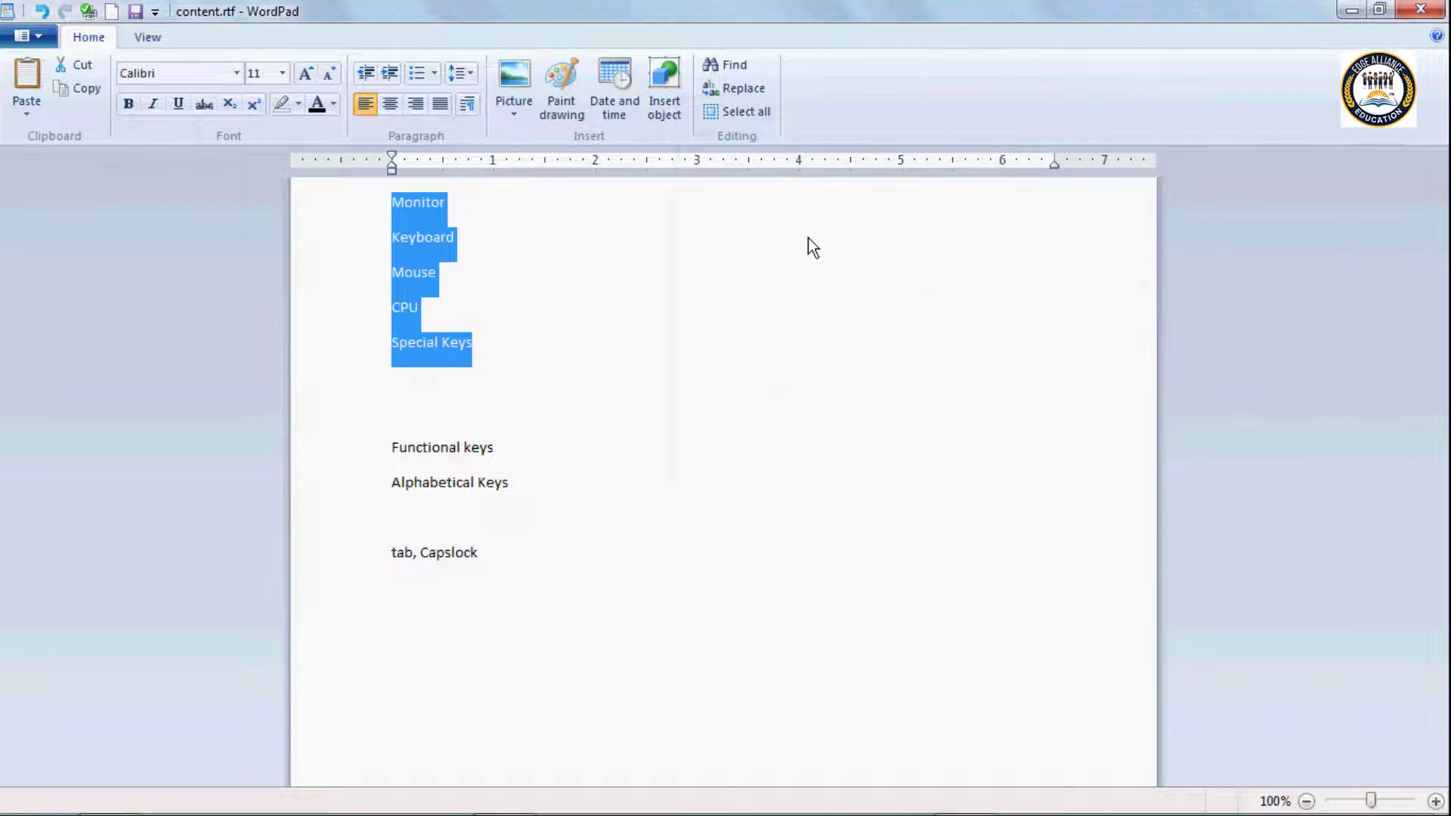
Reopen the Print dialog with Ctrl+P and dismiss it again
key(ctrl+p)
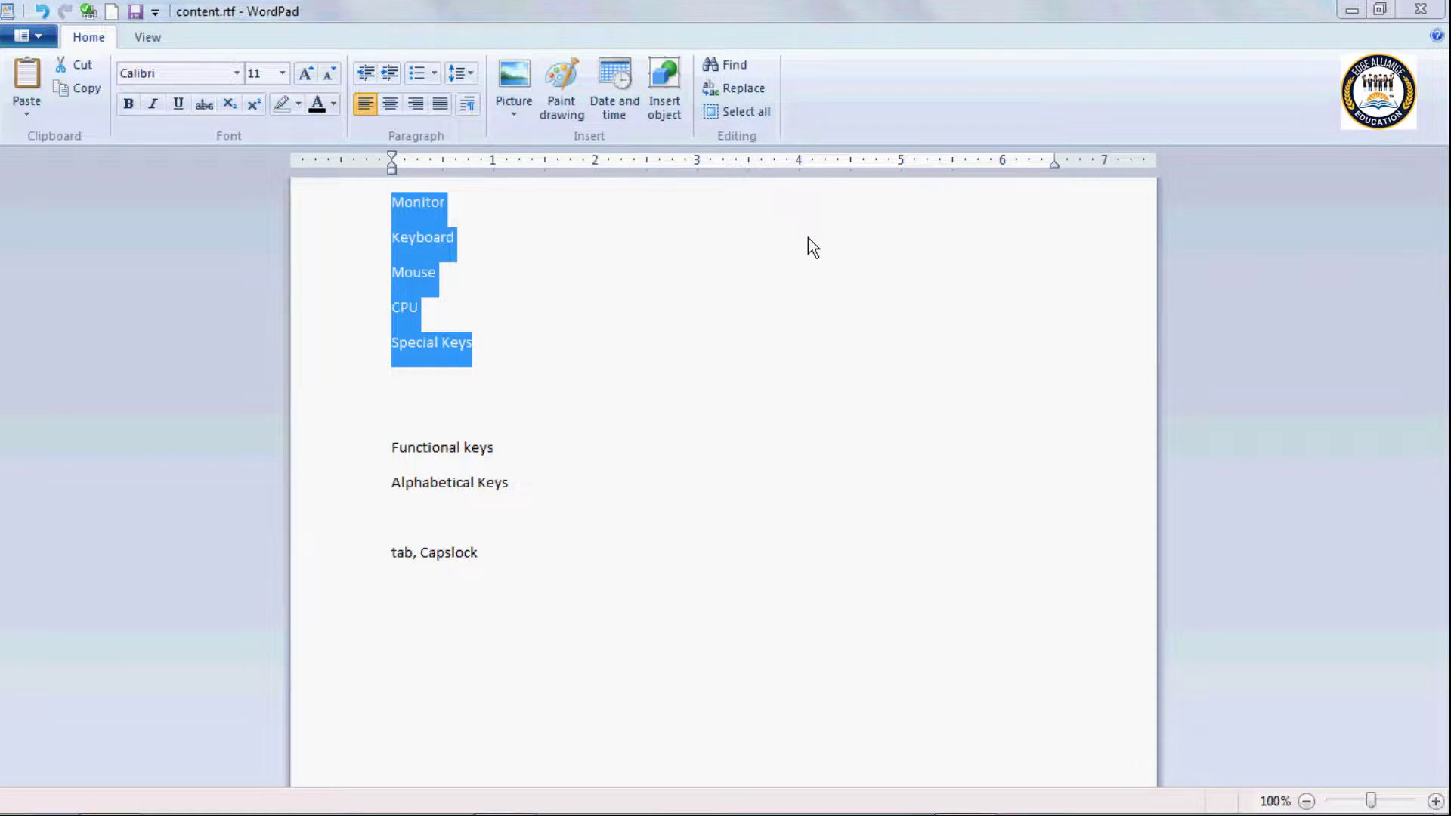
drag(211, 49, 823, 245)
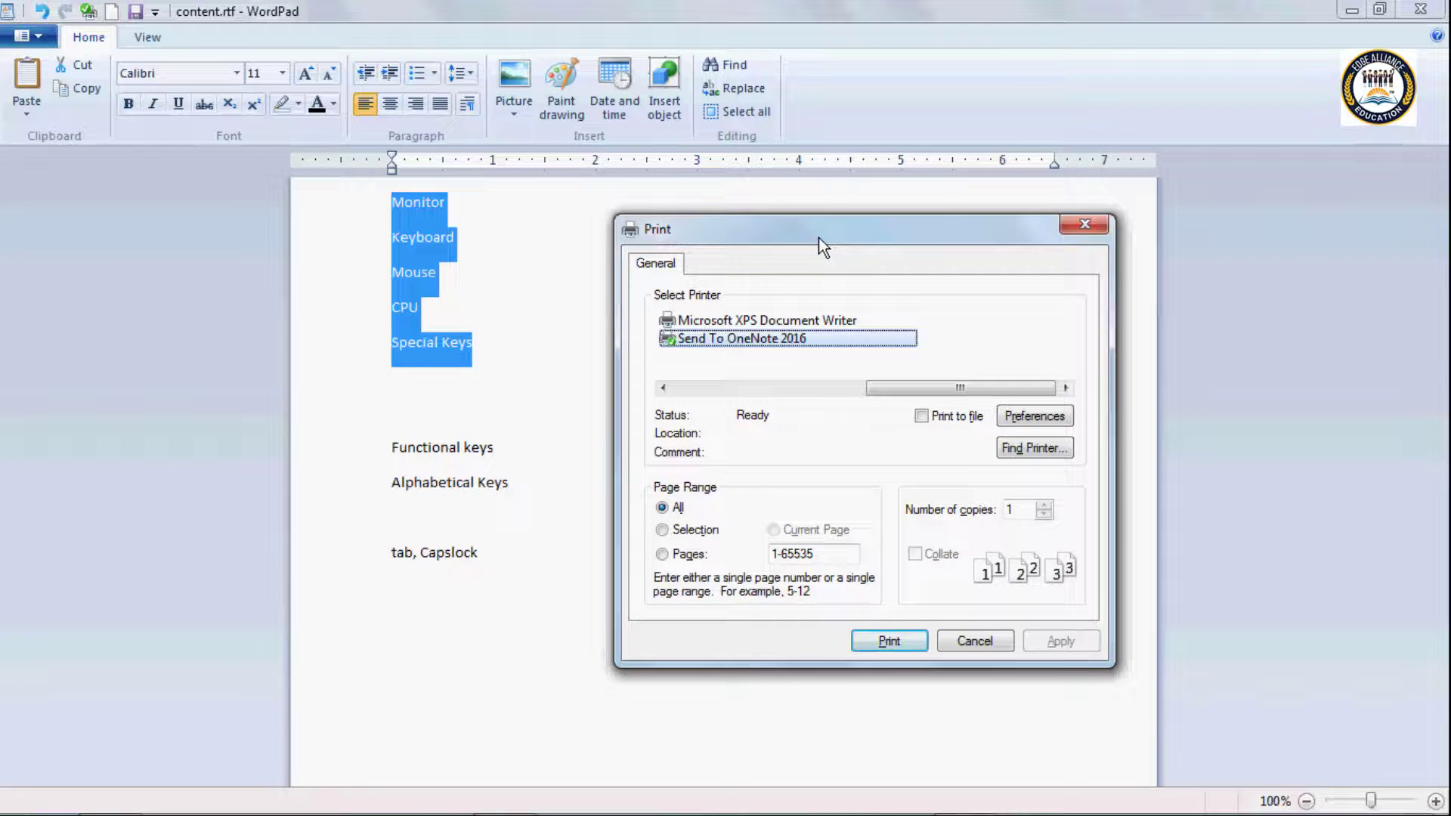
click(634, 261)
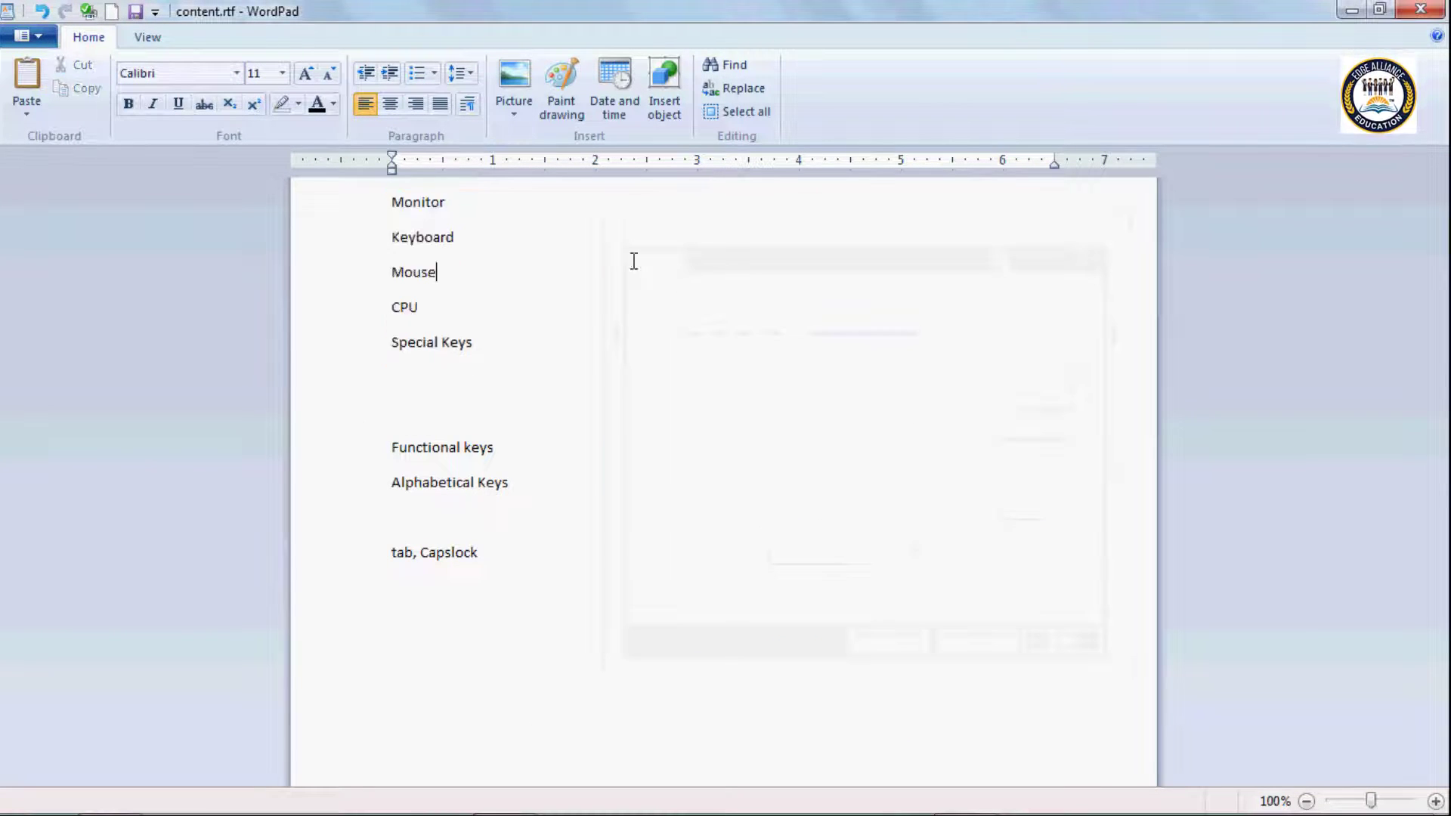
click(42, 40)
mouse_move(61, 261)
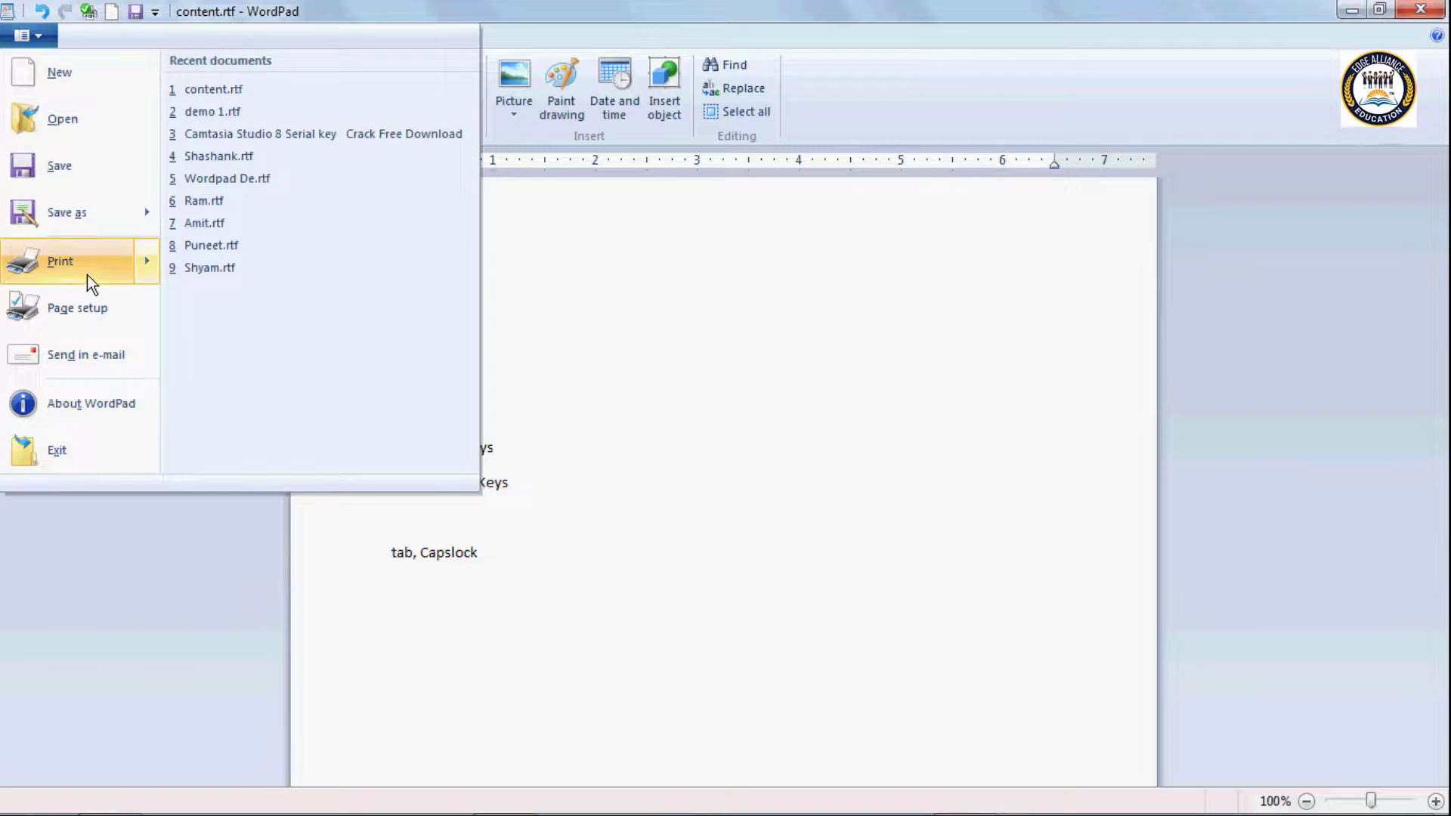
Set page setup to A4 landscape with 0.75-inch left and right margins and page numbers
click(61, 310)
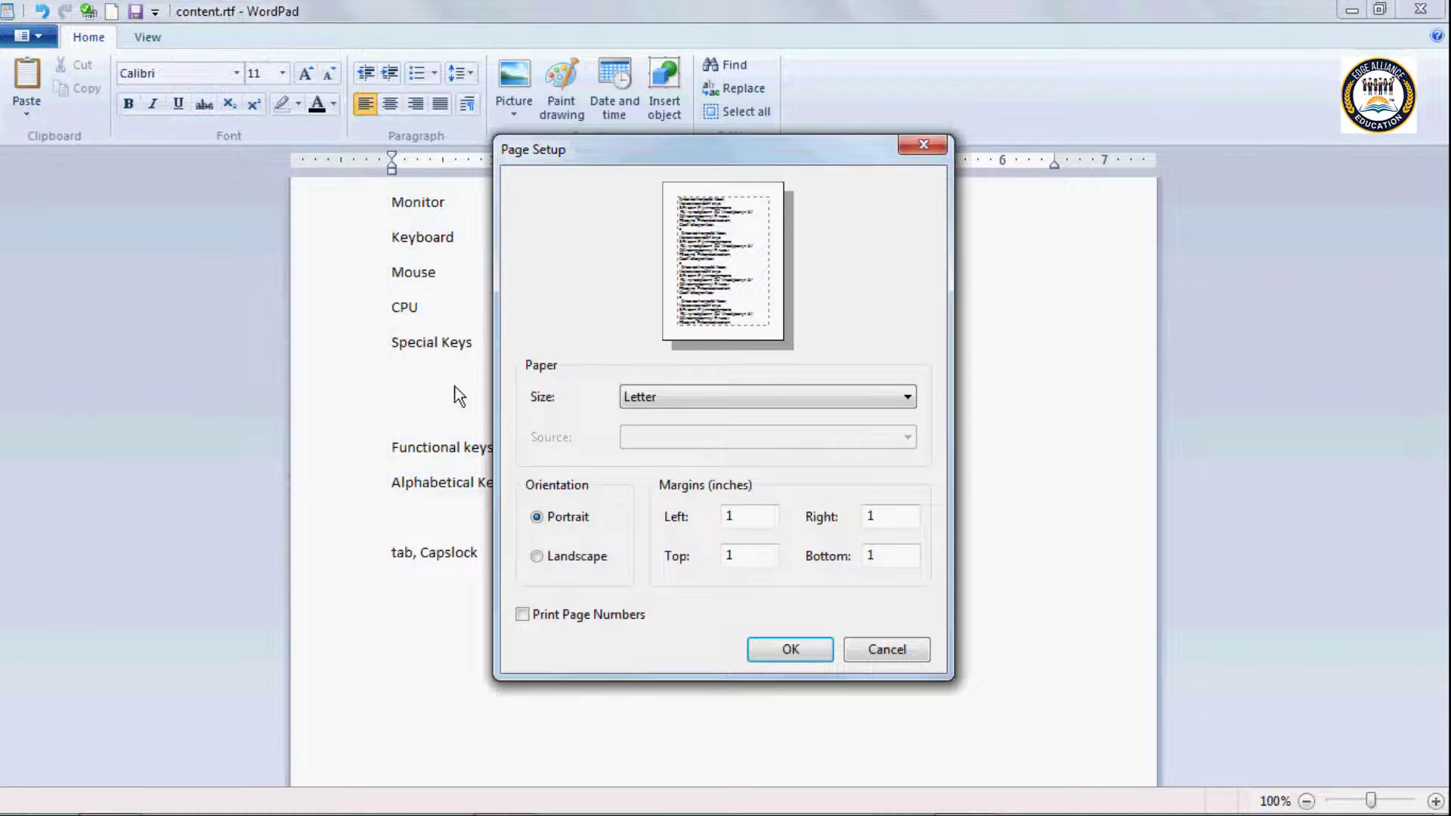
click(668, 393)
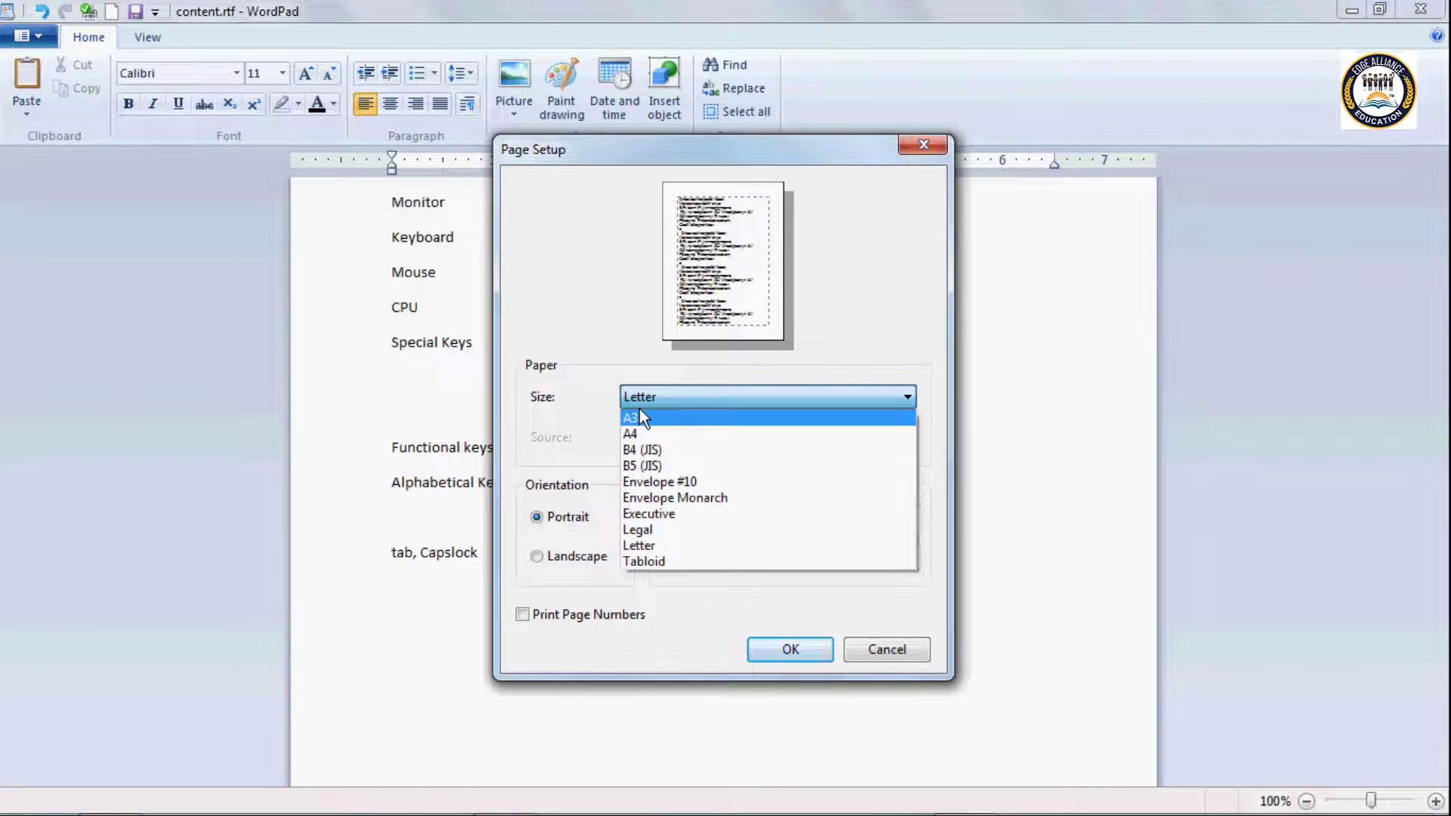
click(639, 429)
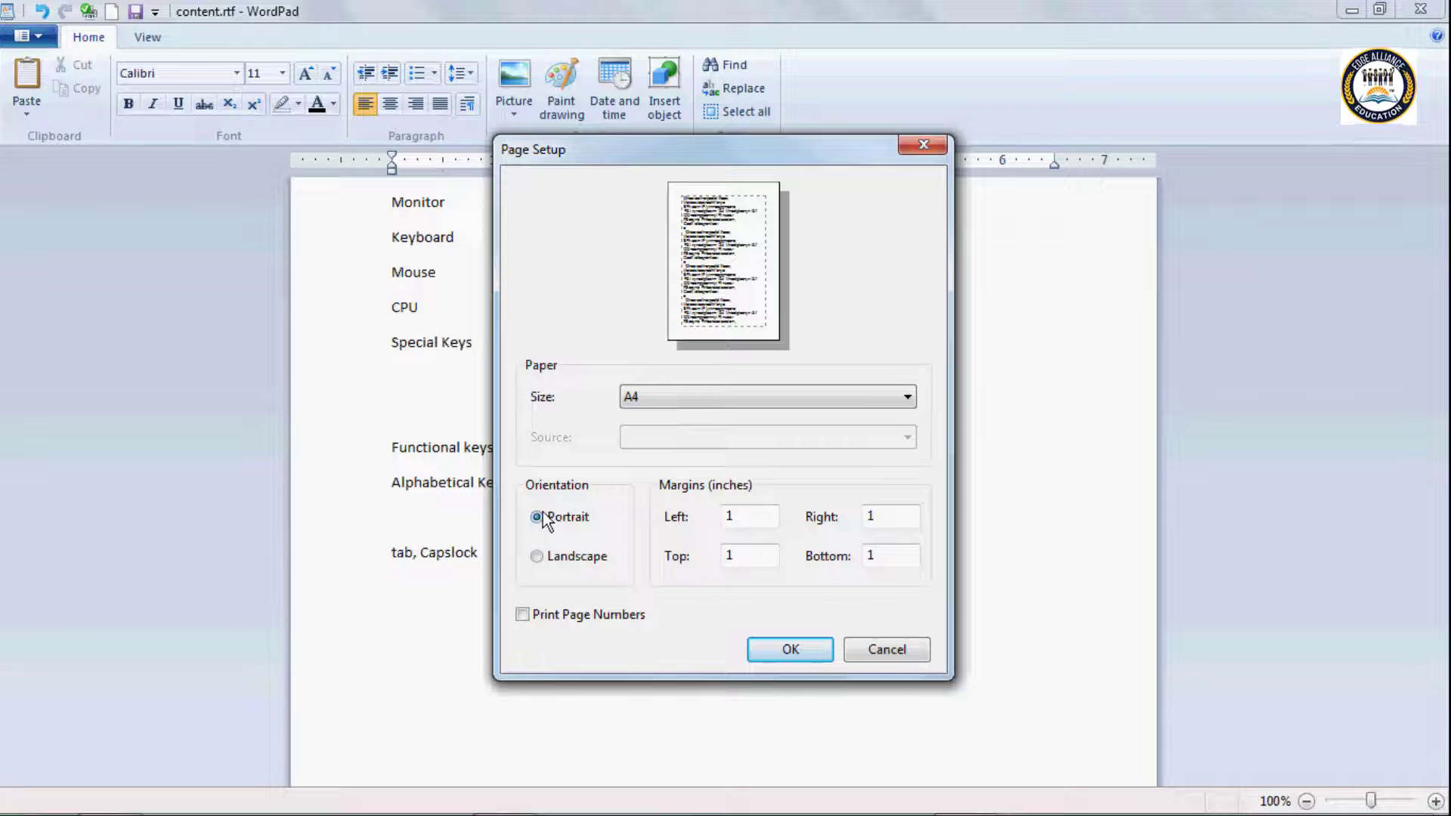
click(538, 557)
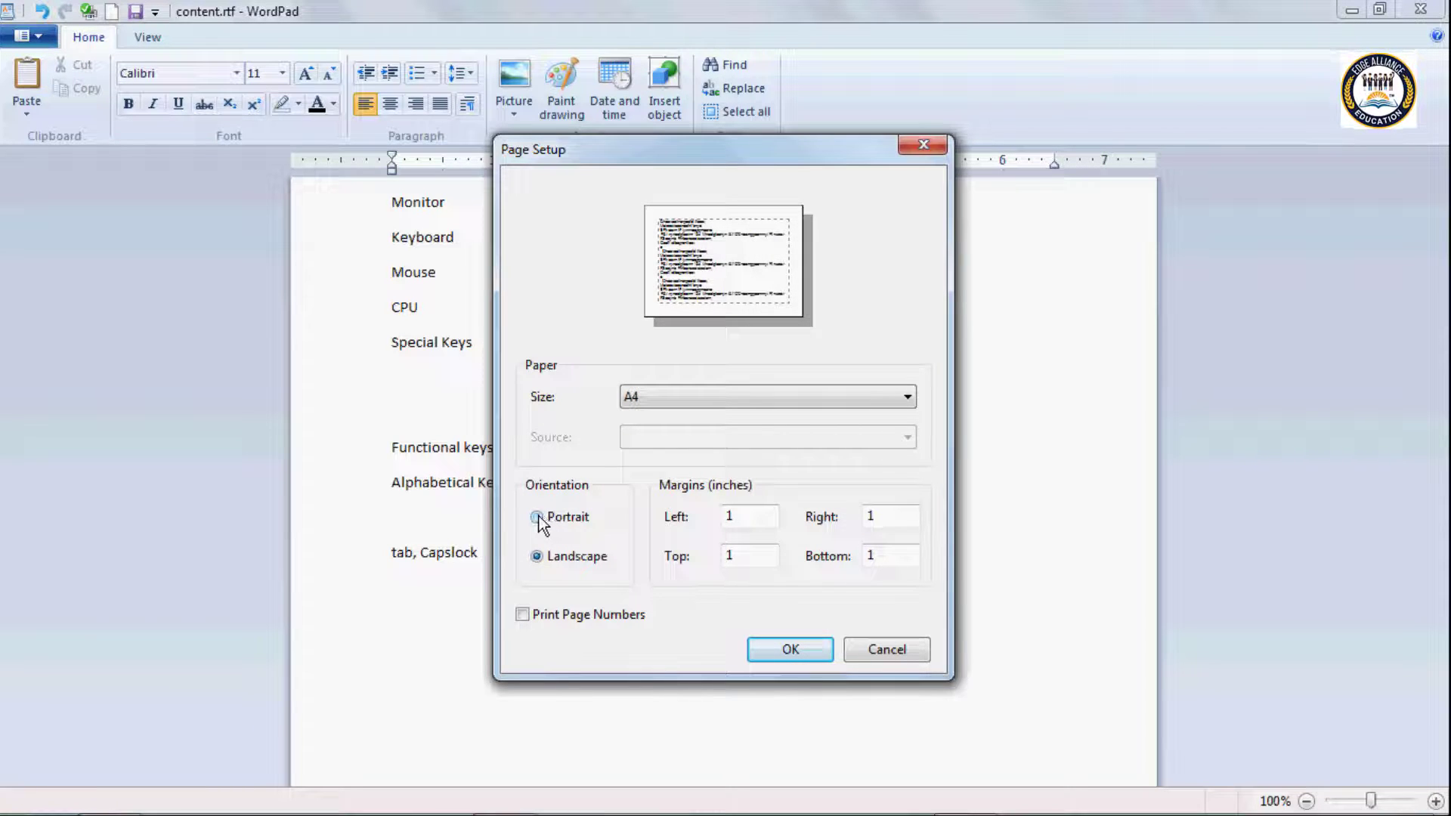
click(537, 518)
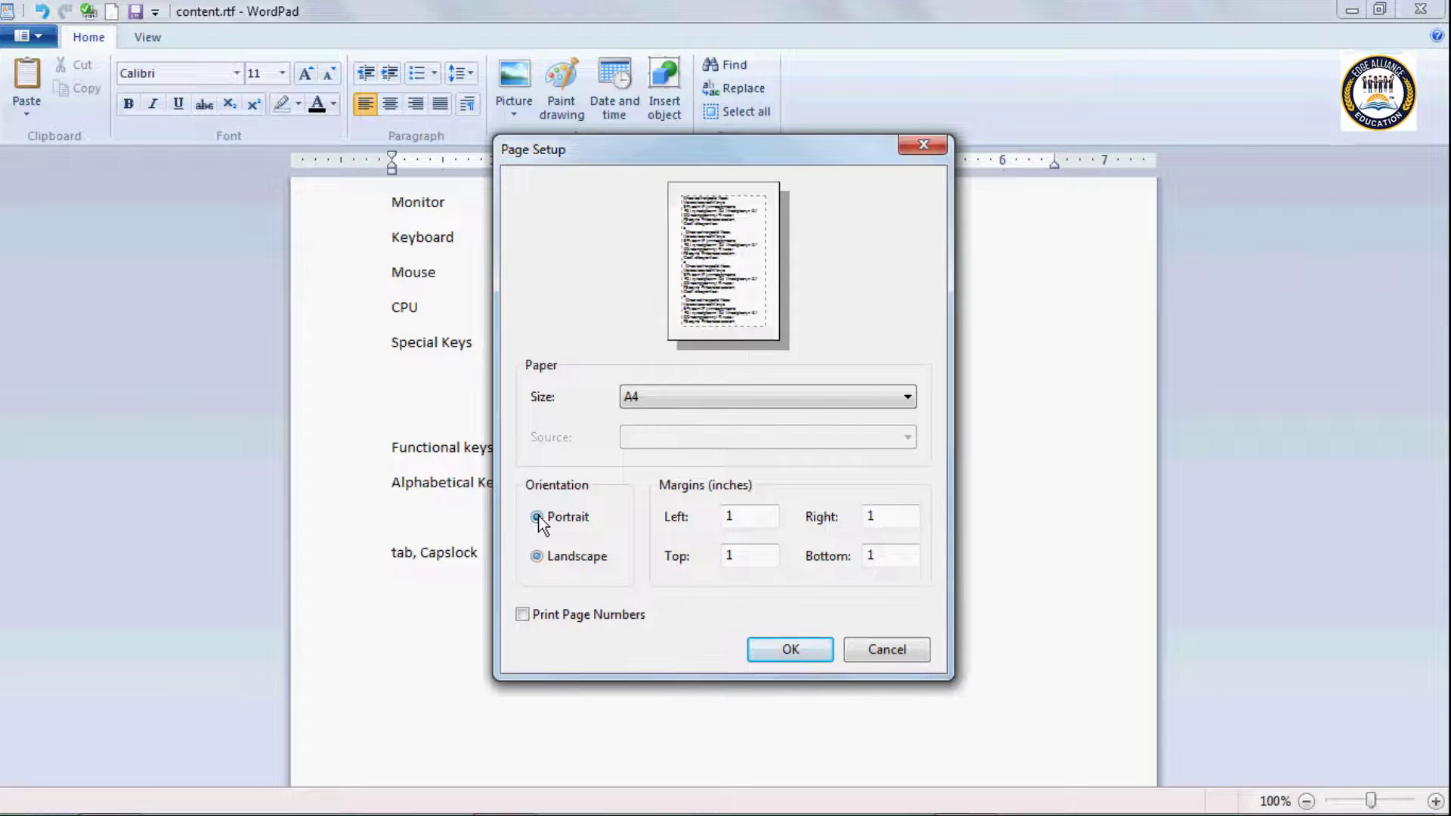
click(538, 557)
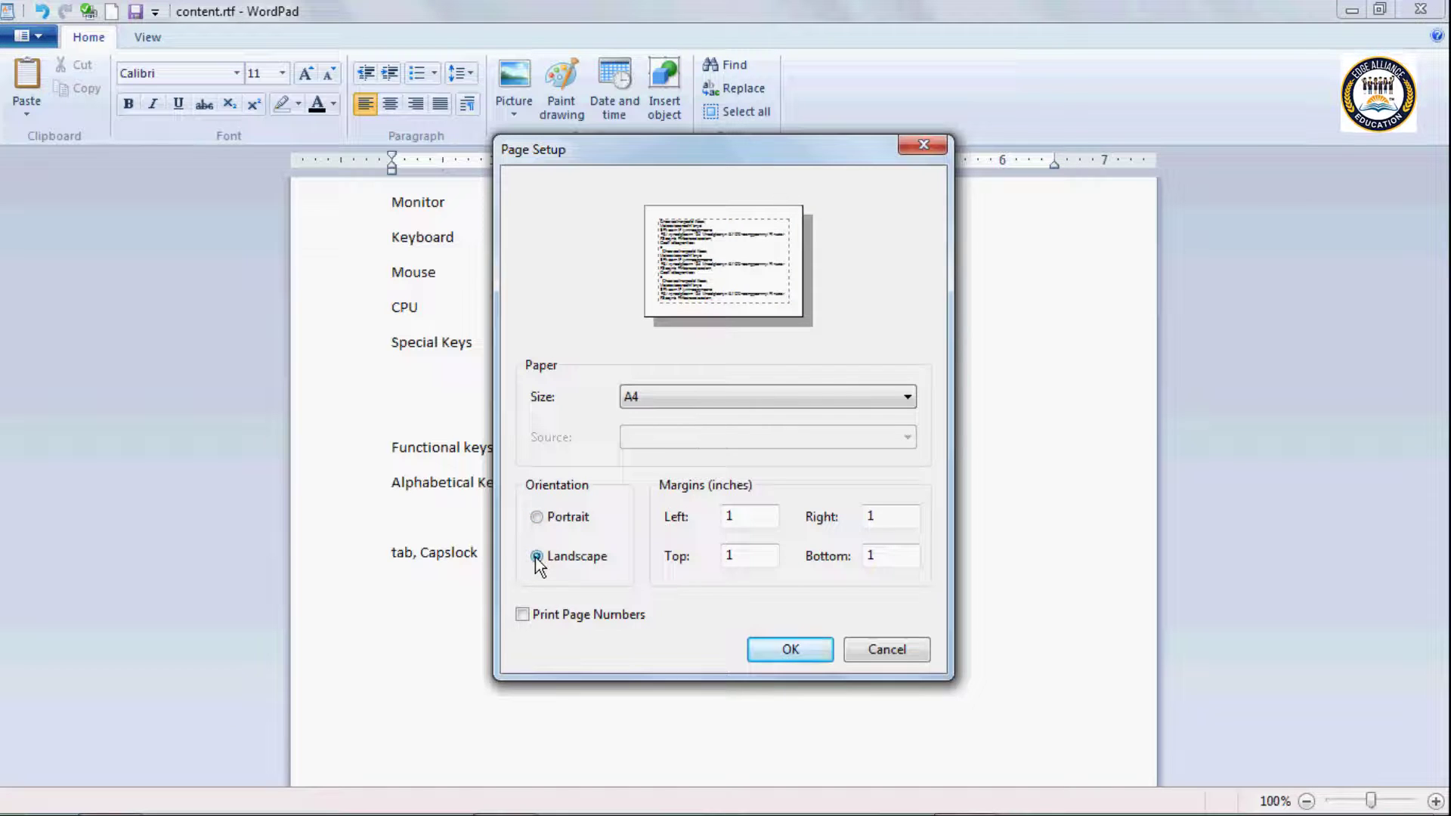
double_click(756, 515)
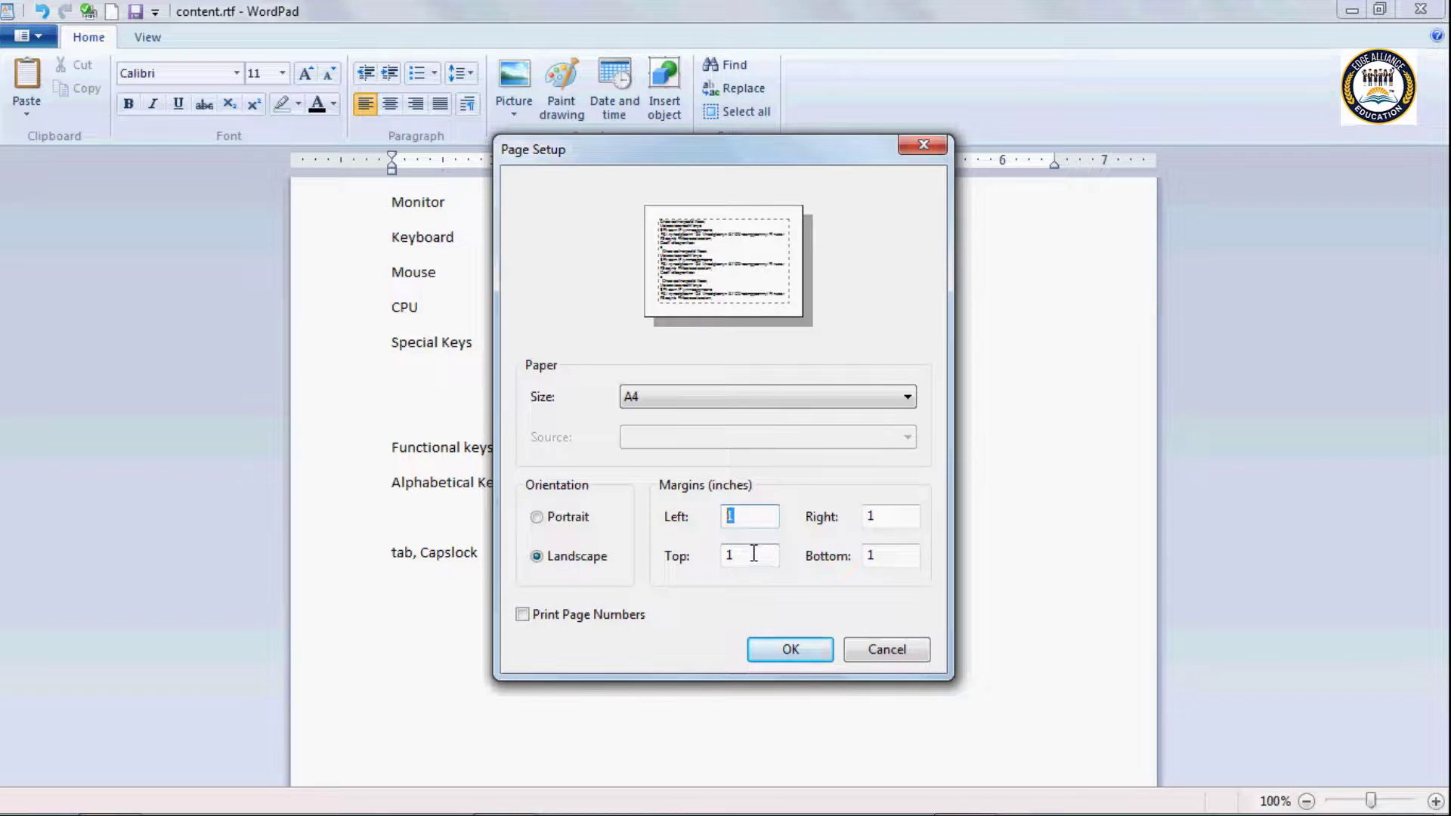
text(0)
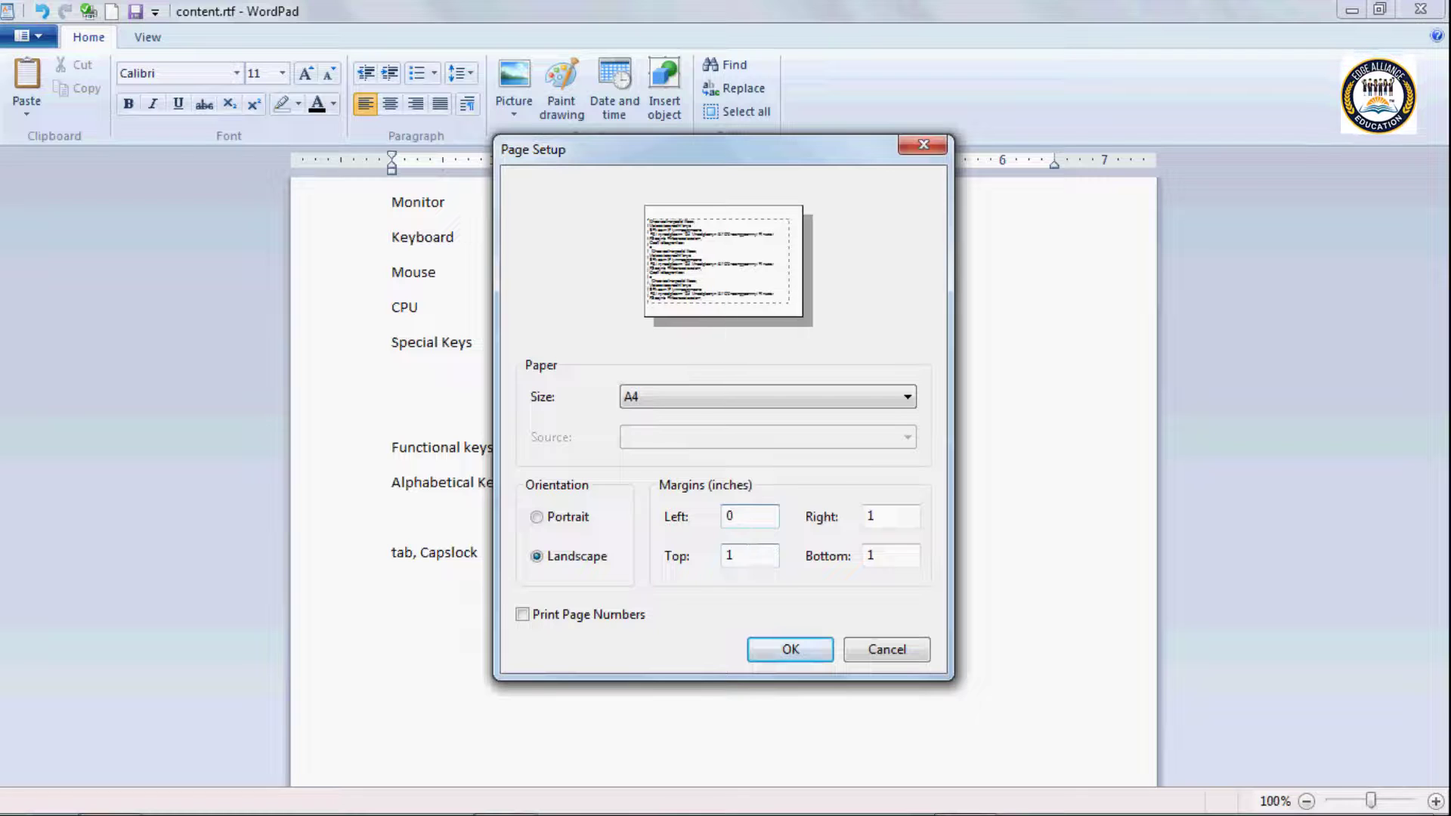
text(.75)
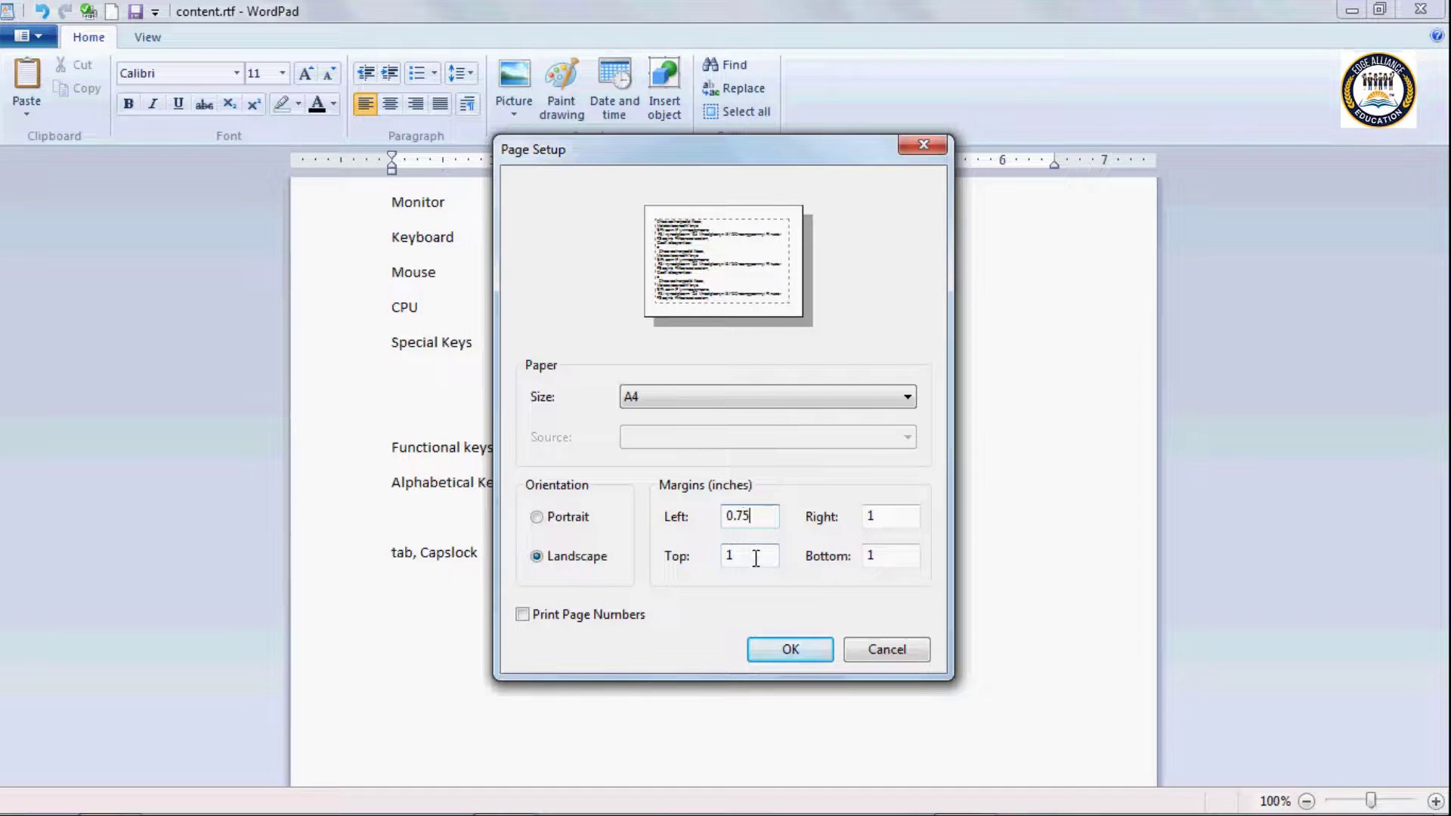
key(Tab)
text(0.)
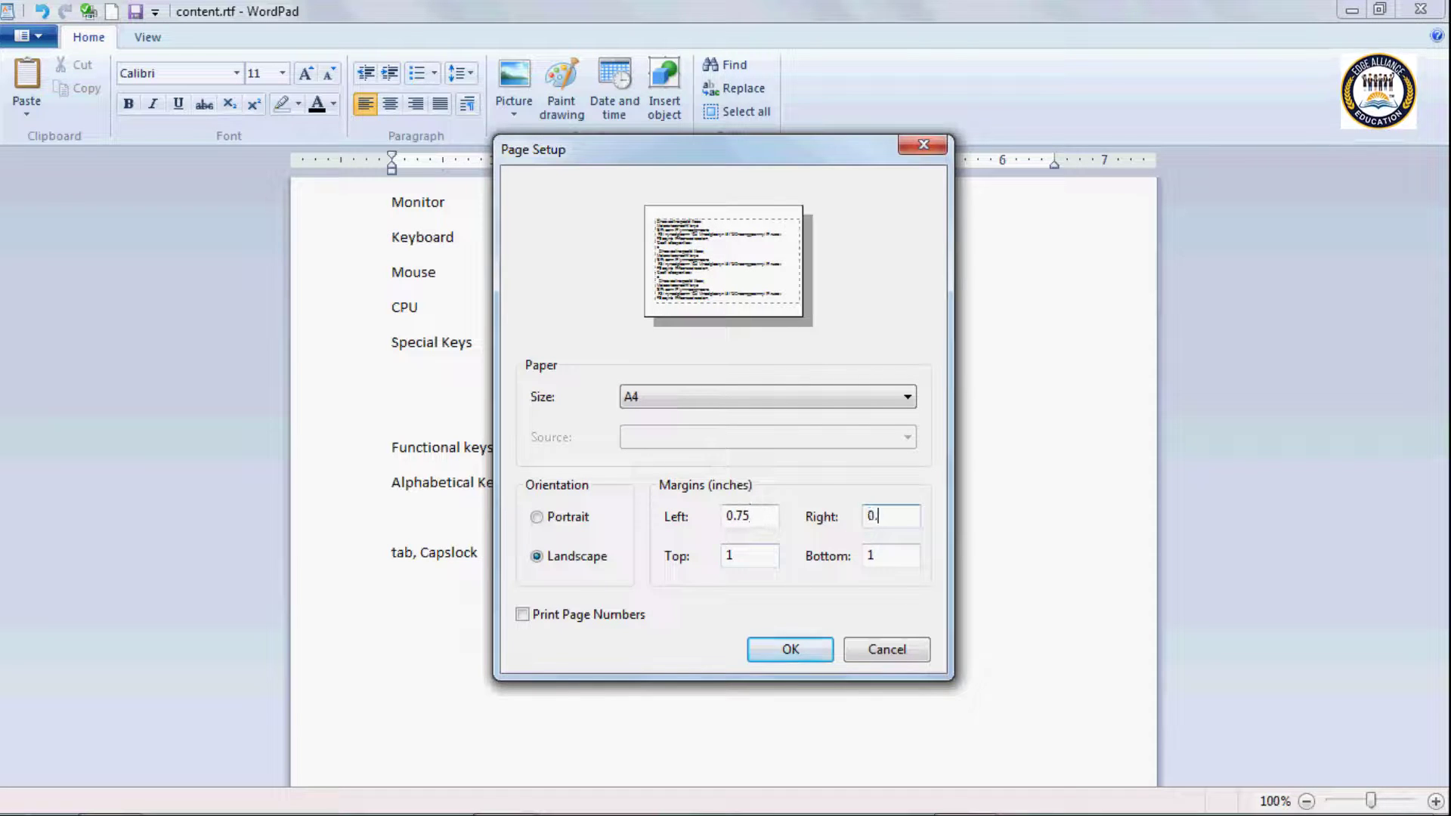
text(75)
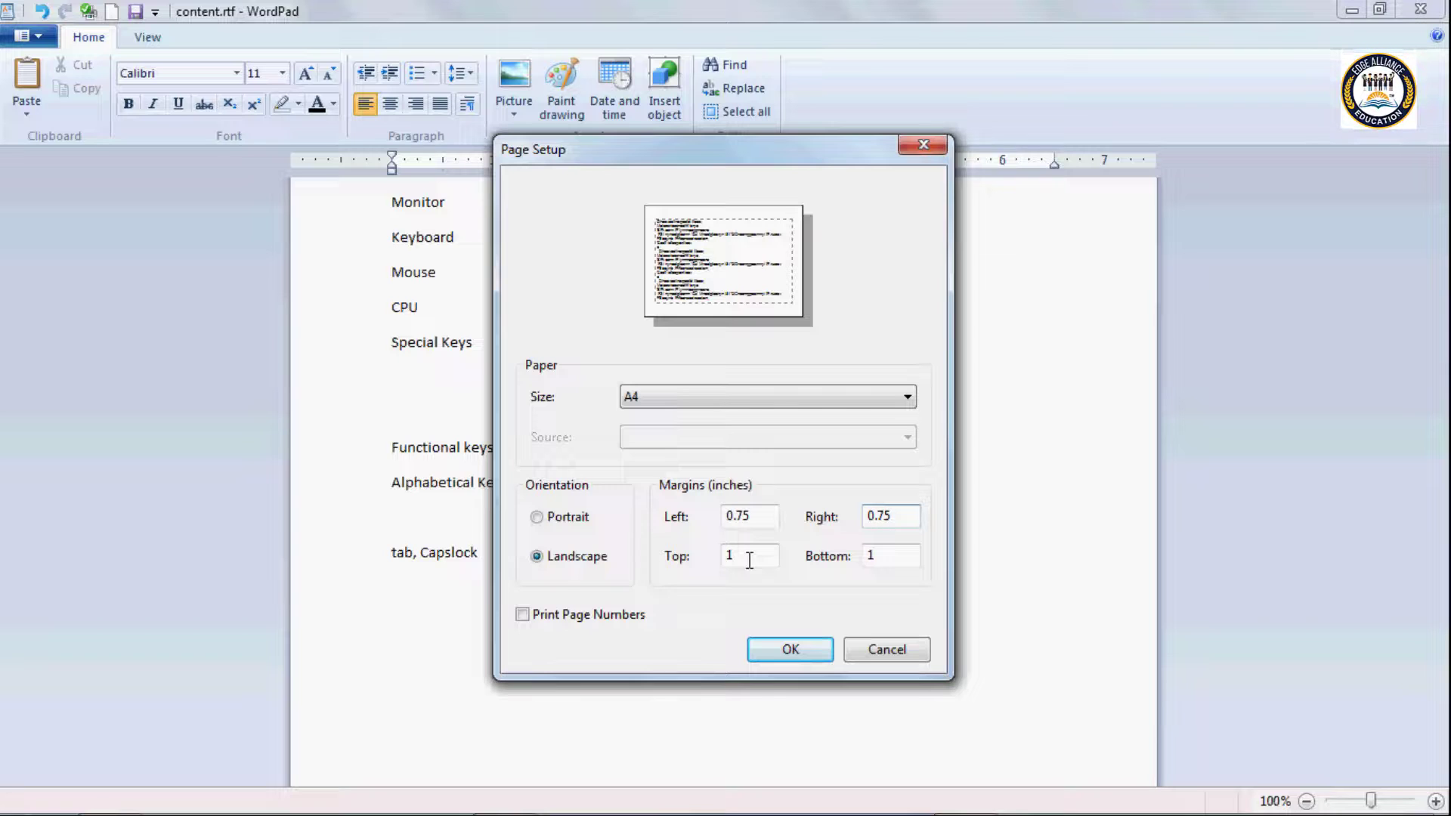
click(522, 614)
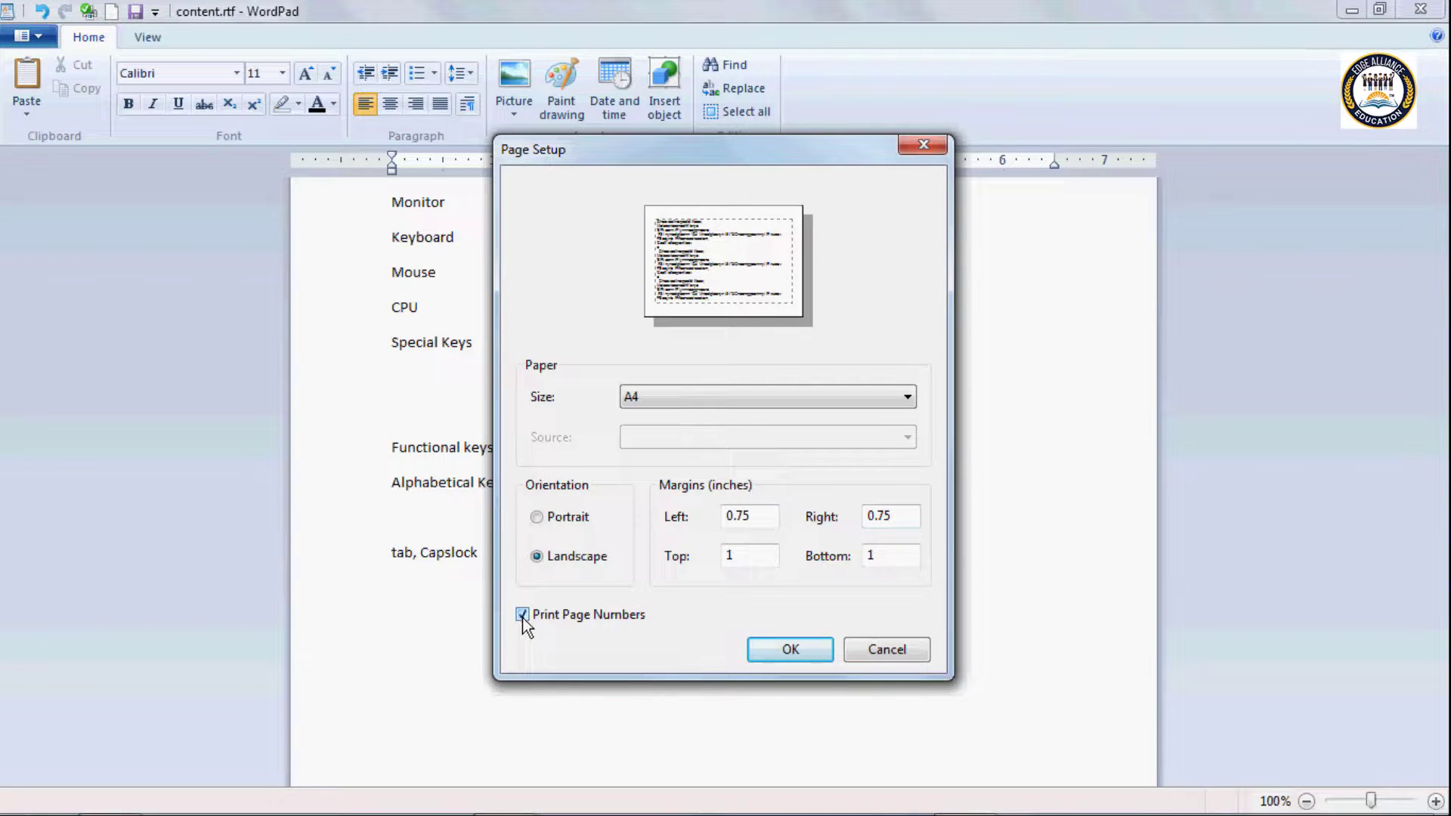
click(778, 649)
click(38, 35)
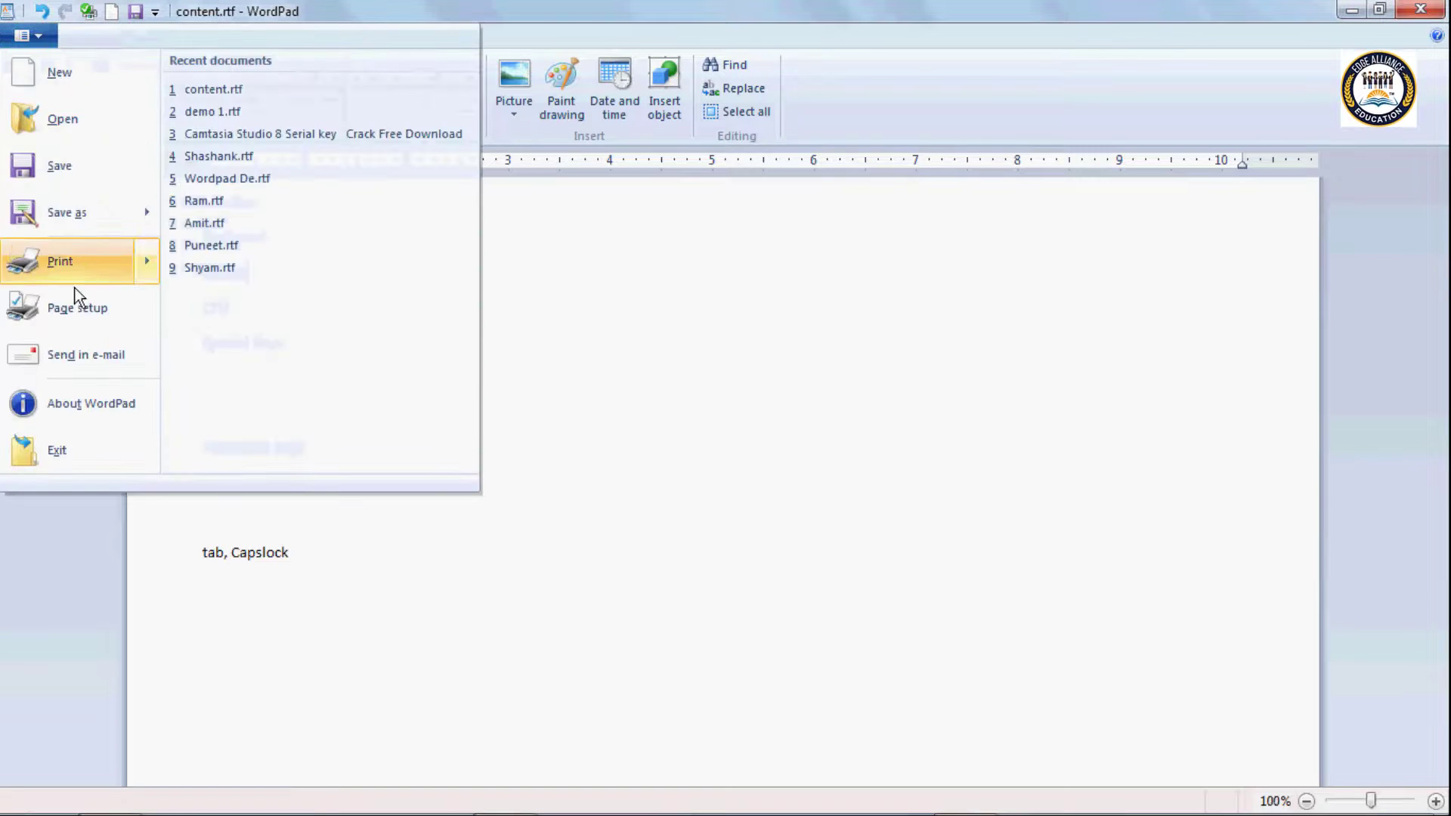
mouse_move(60, 260)
click(257, 218)
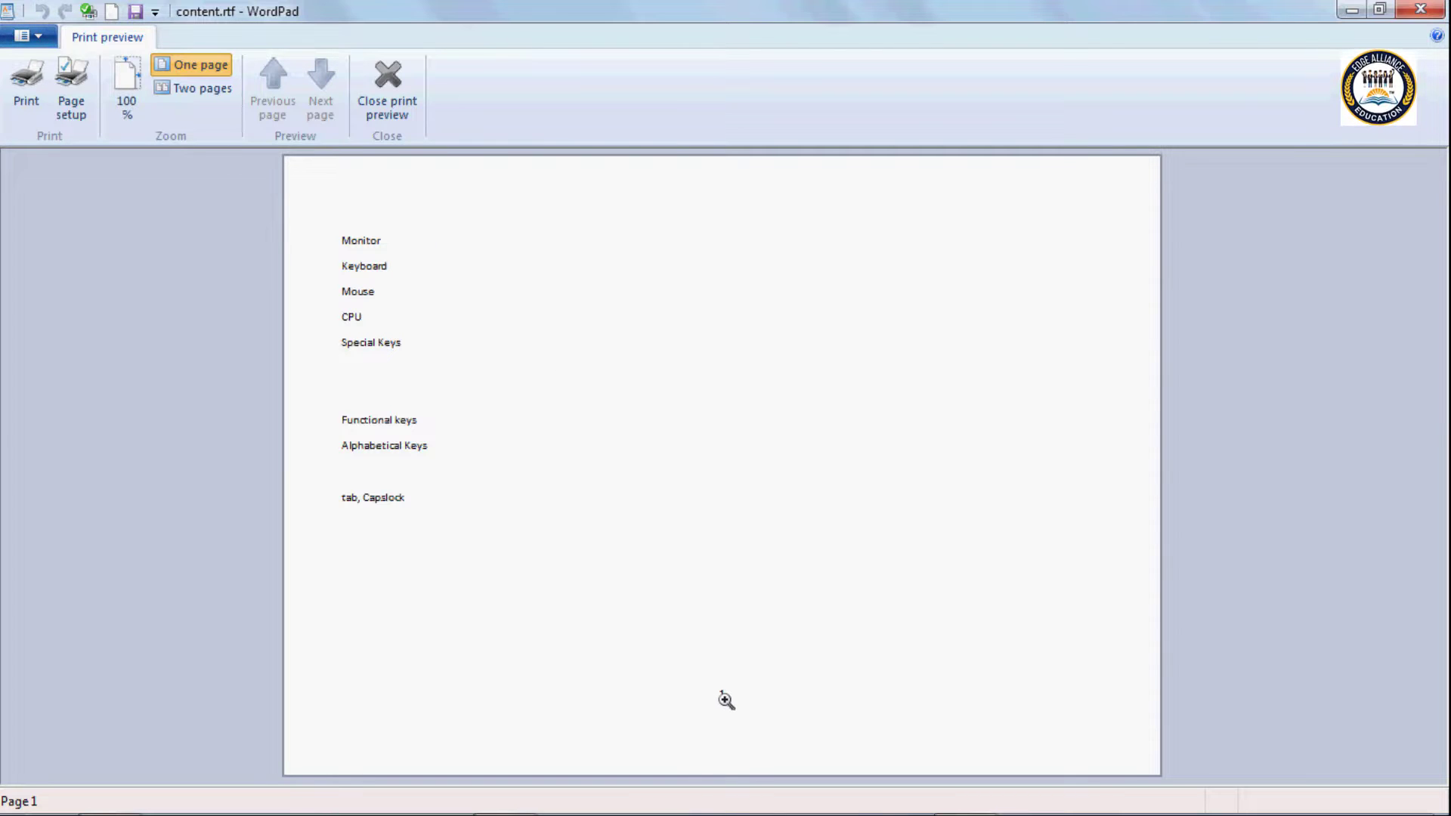
click(396, 86)
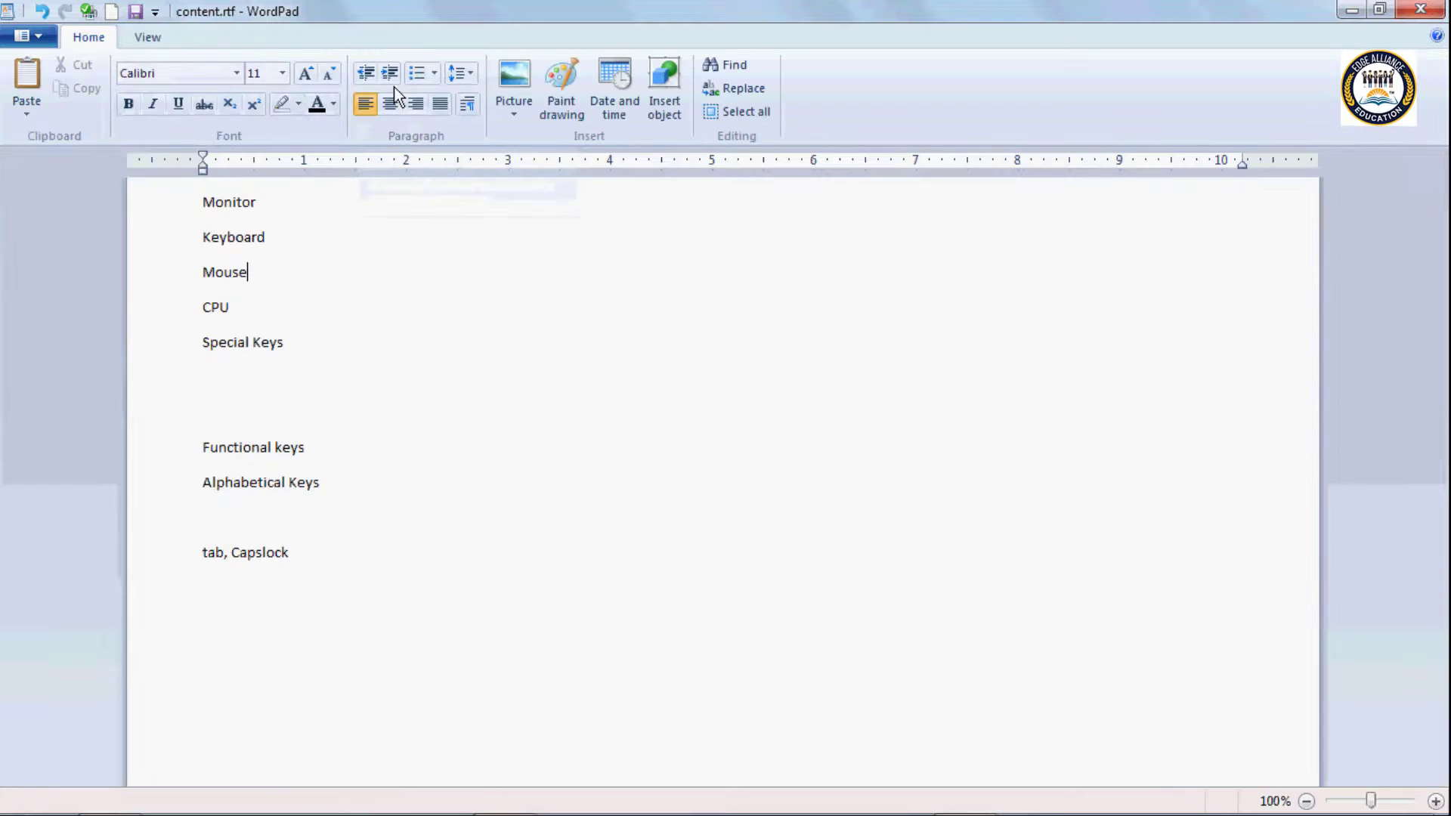
click(49, 40)
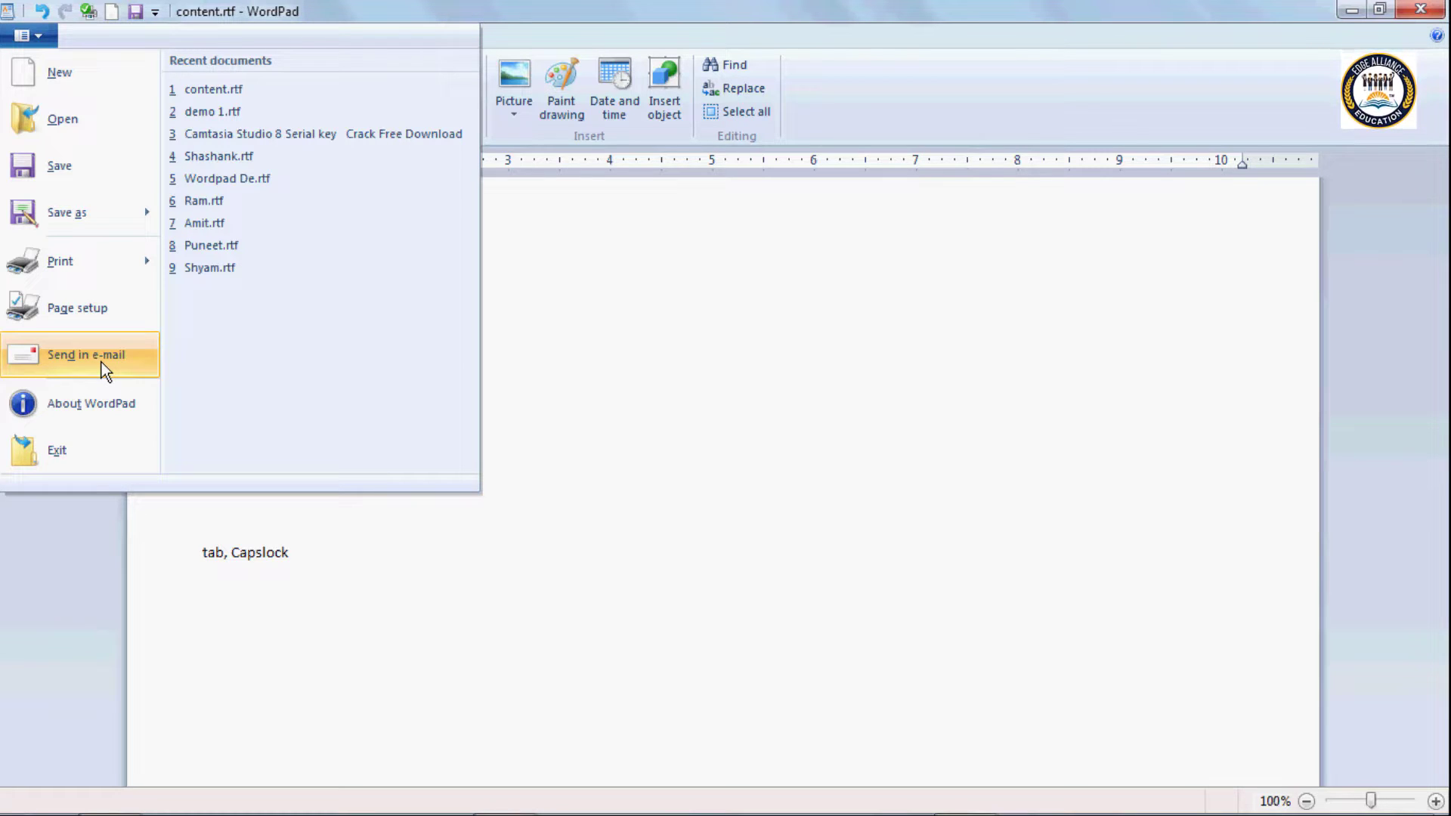
View the About WordPad information, then exit WordPad
click(70, 406)
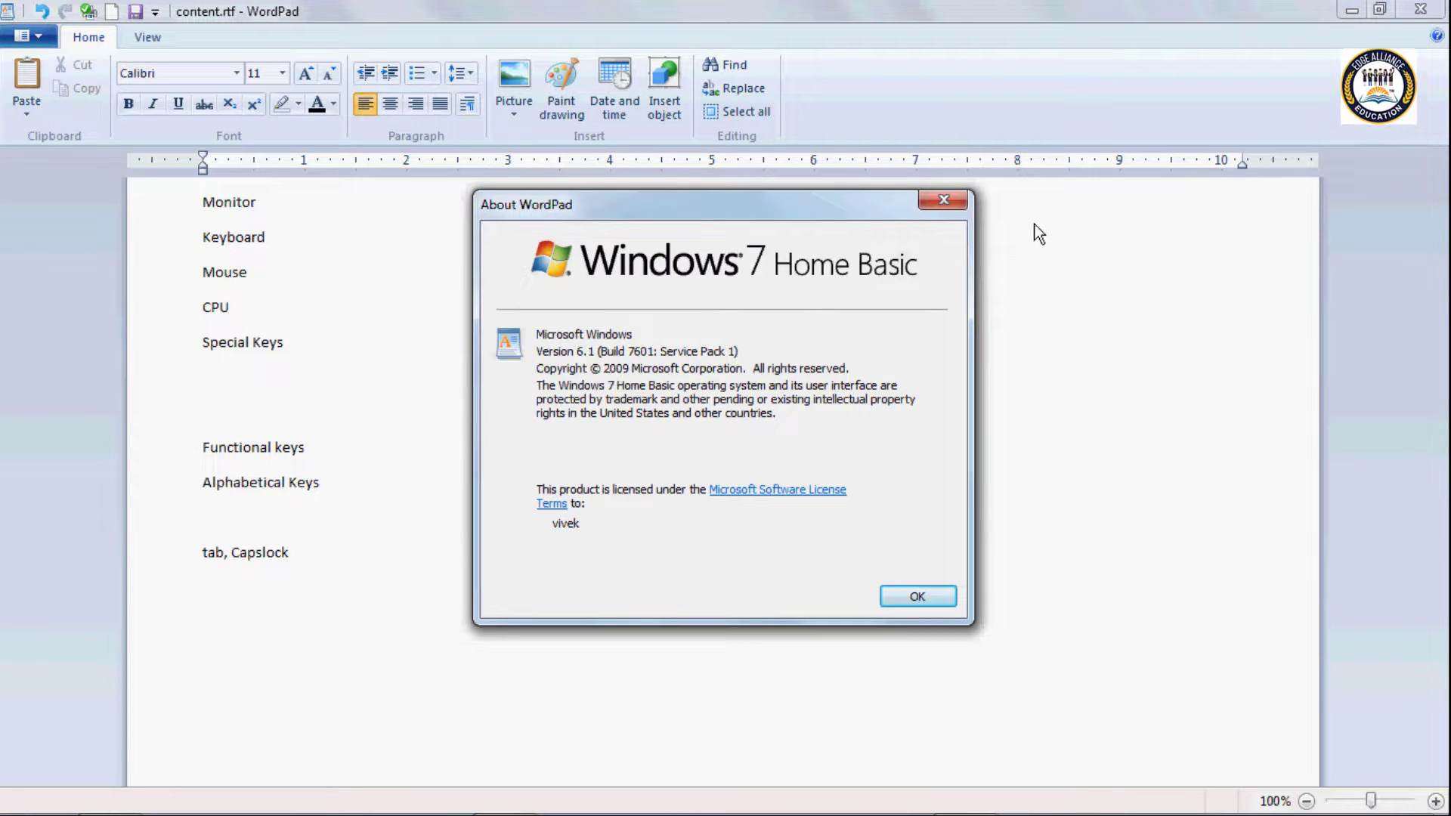
click(945, 201)
click(44, 43)
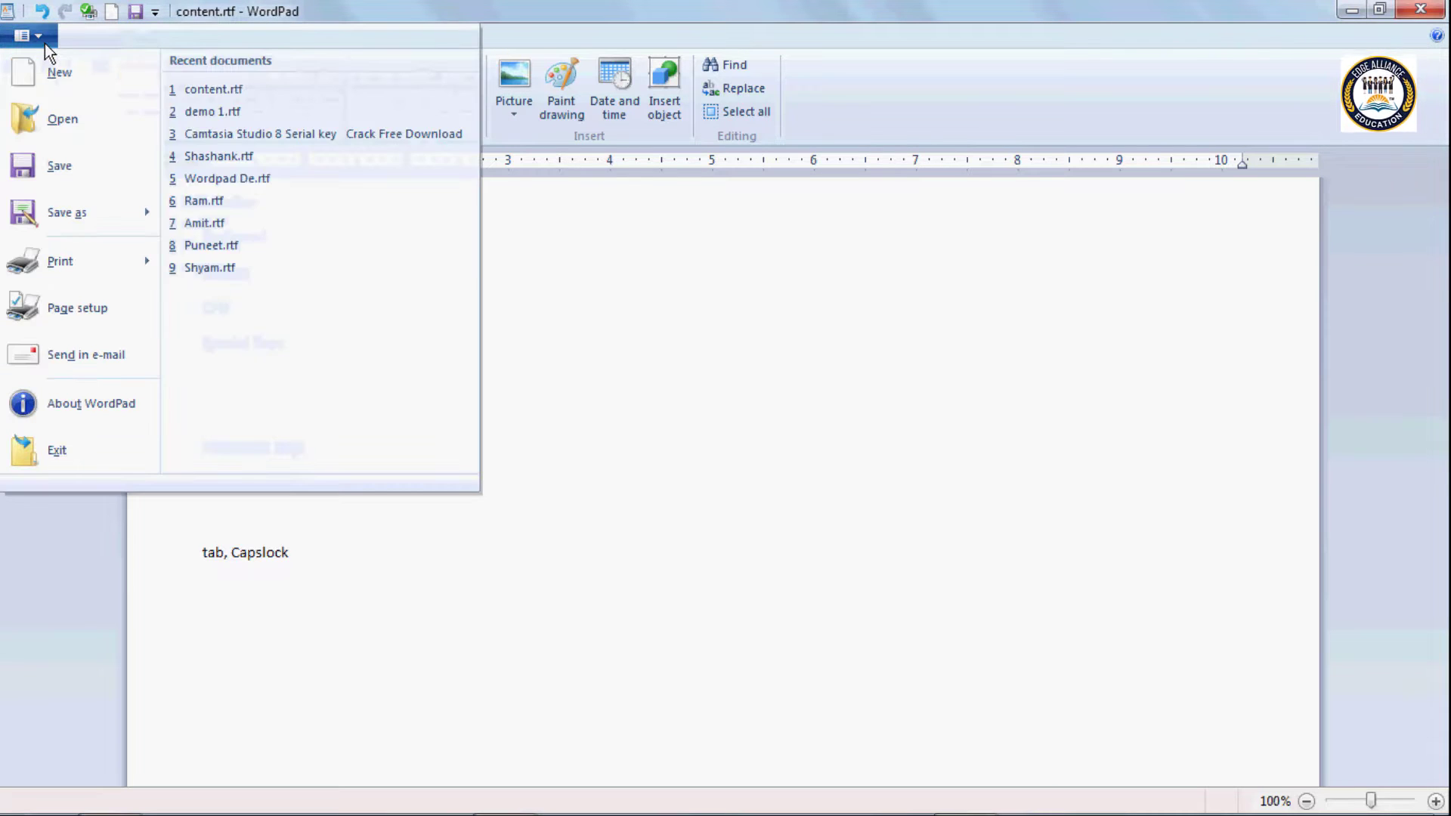
click(73, 447)
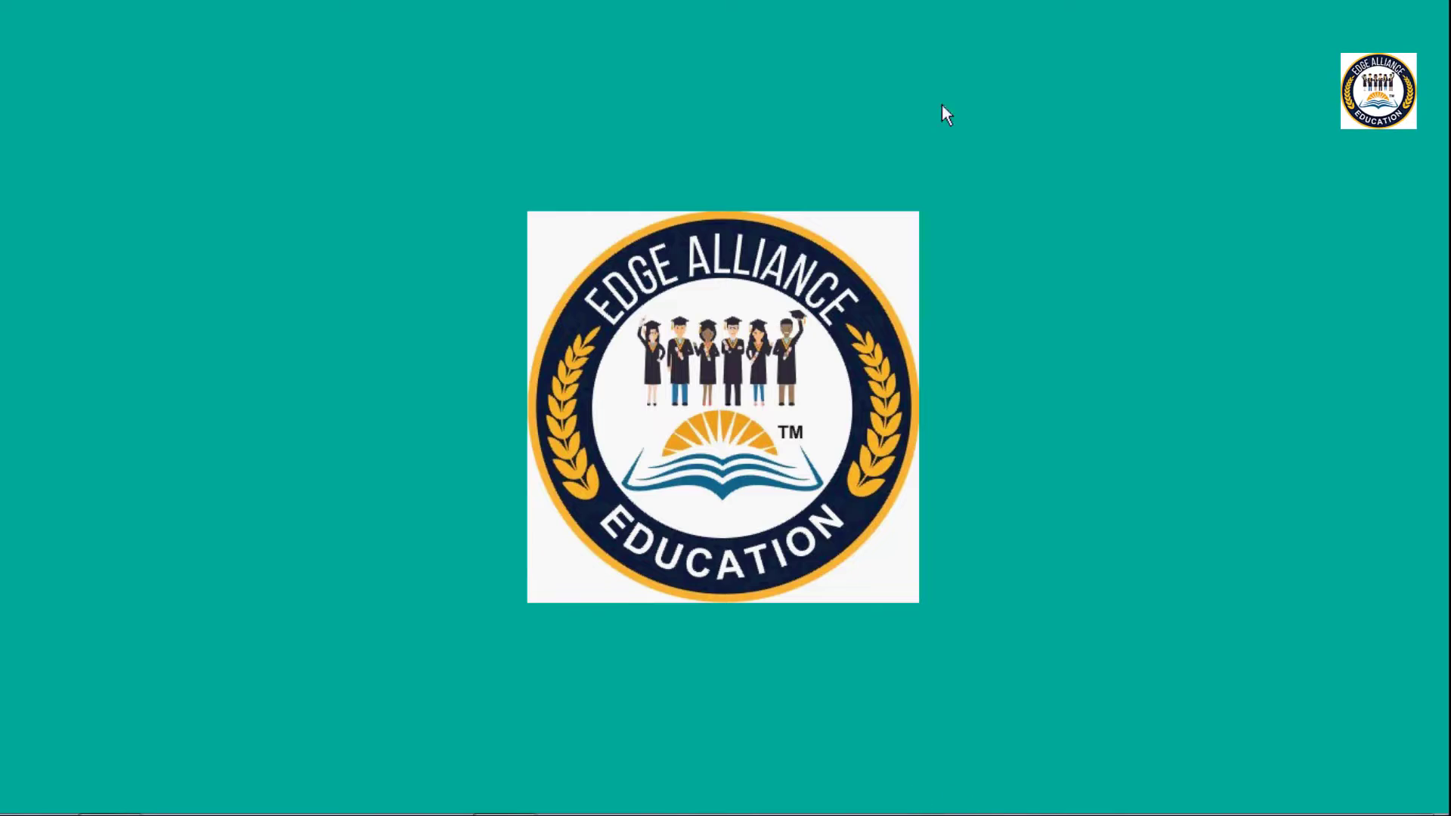
Relaunch WordPad from the Start menu to get an empty untitled Document, glancing at KeyTips and the File menu
click(27, 793)
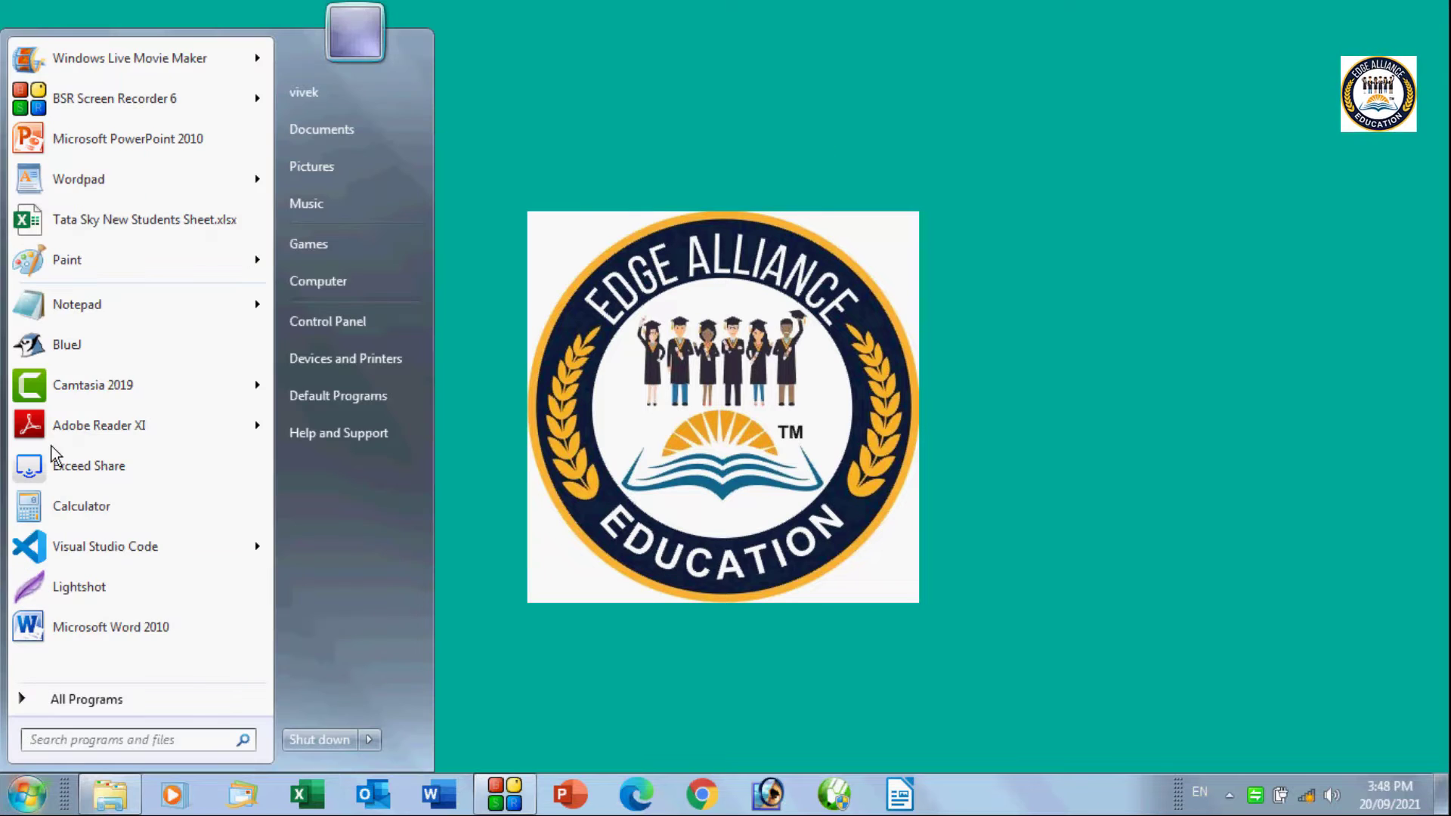
click(81, 174)
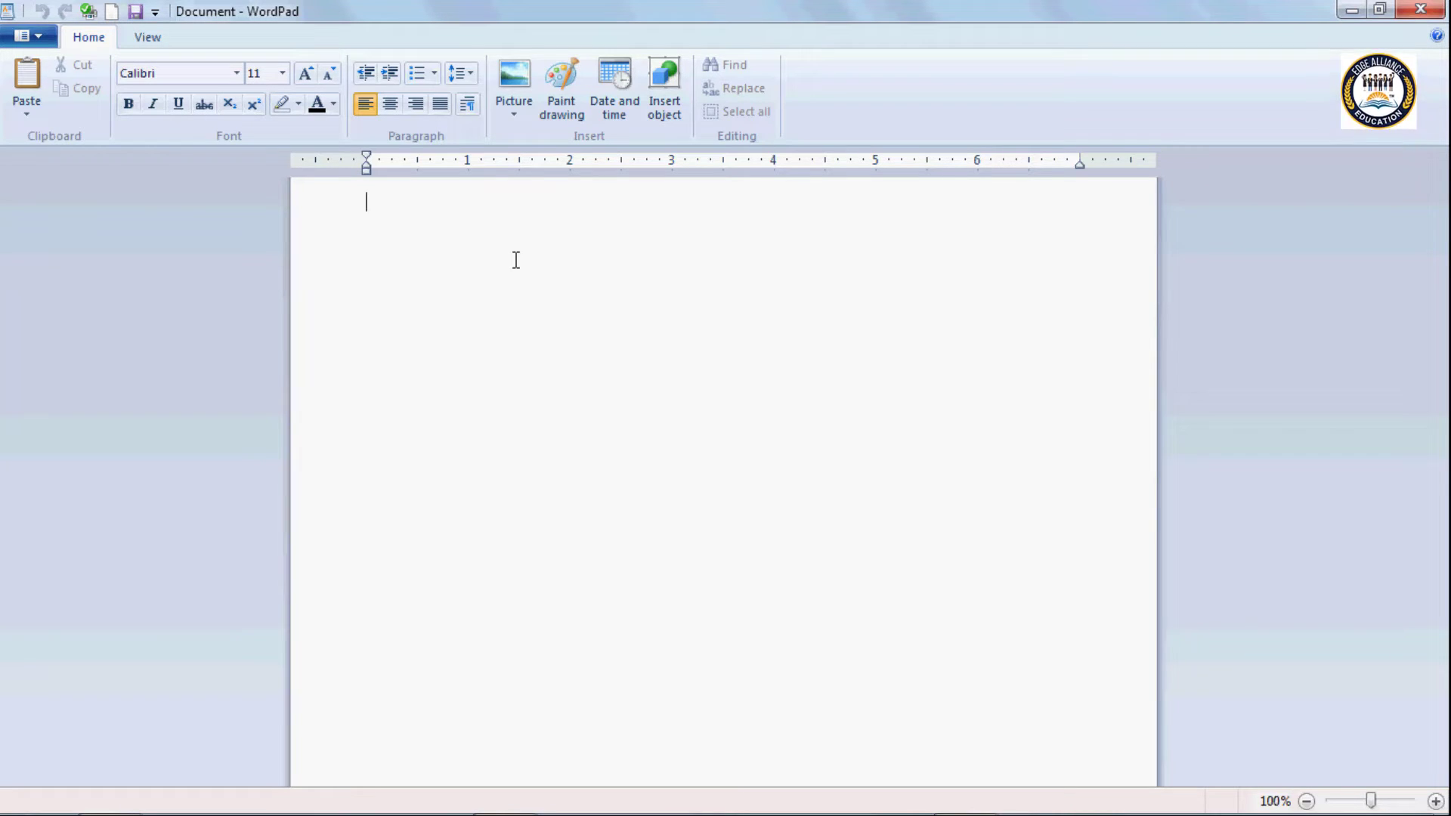
key(alt)
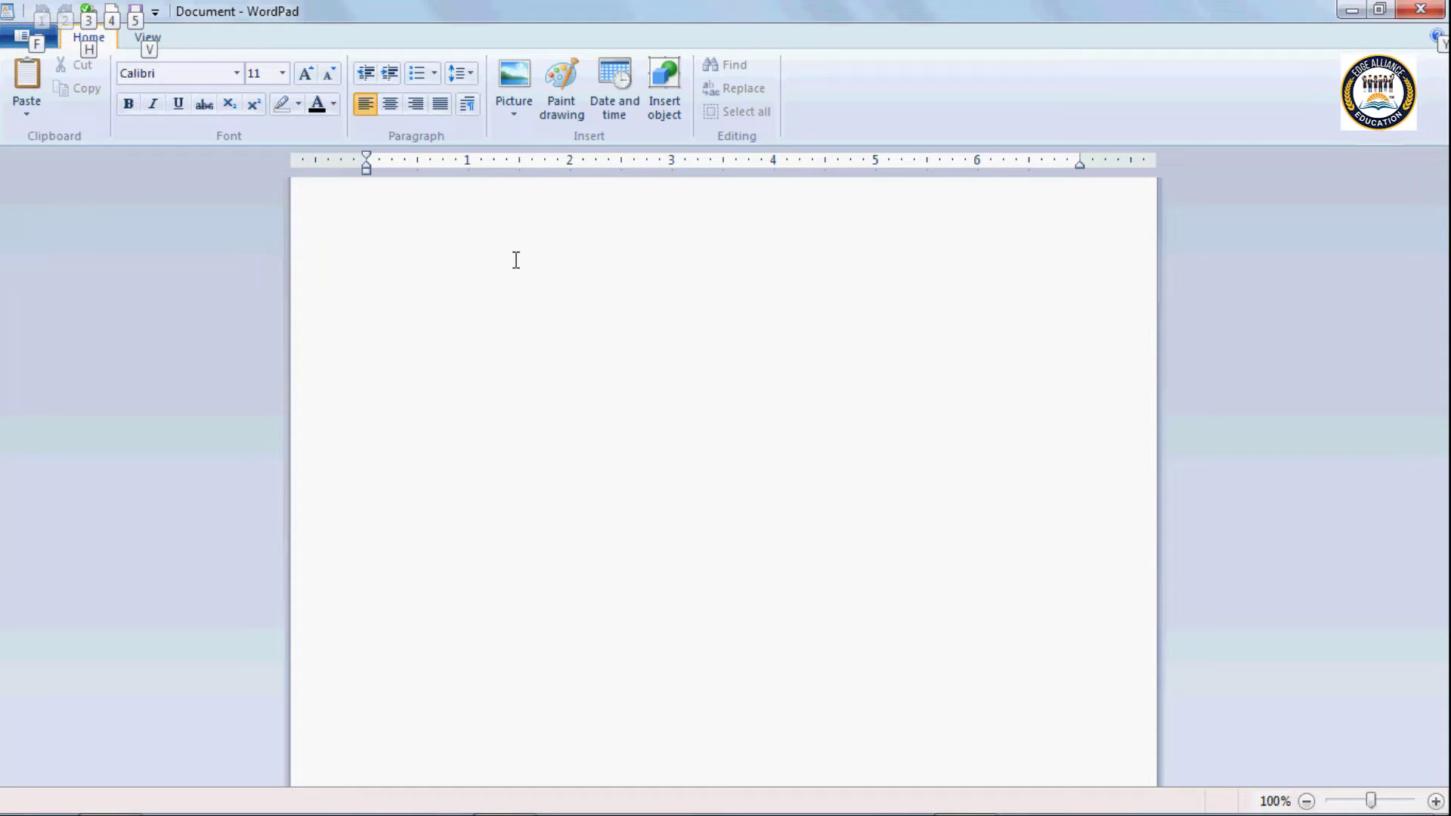
key(alt)
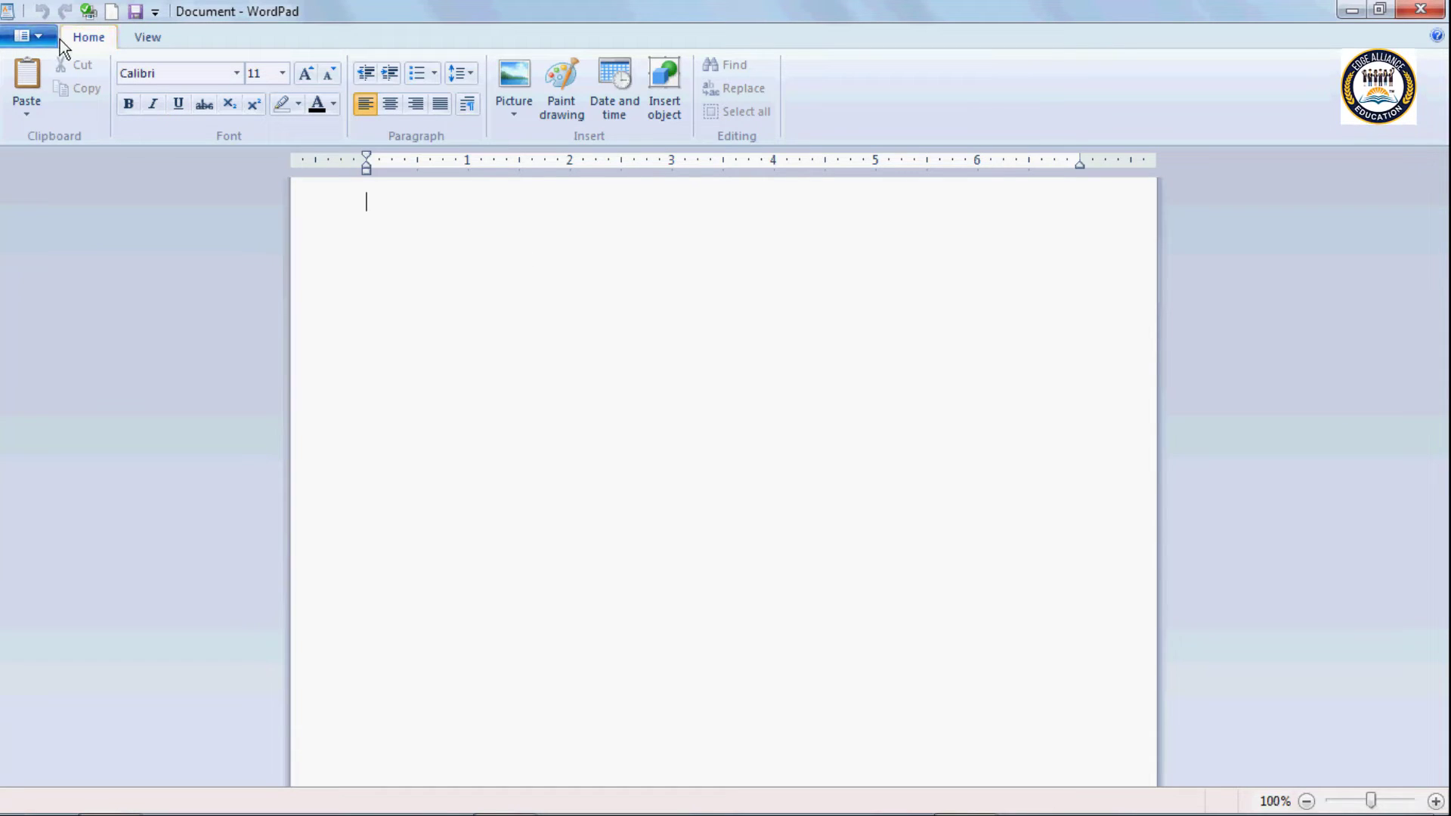
click(47, 39)
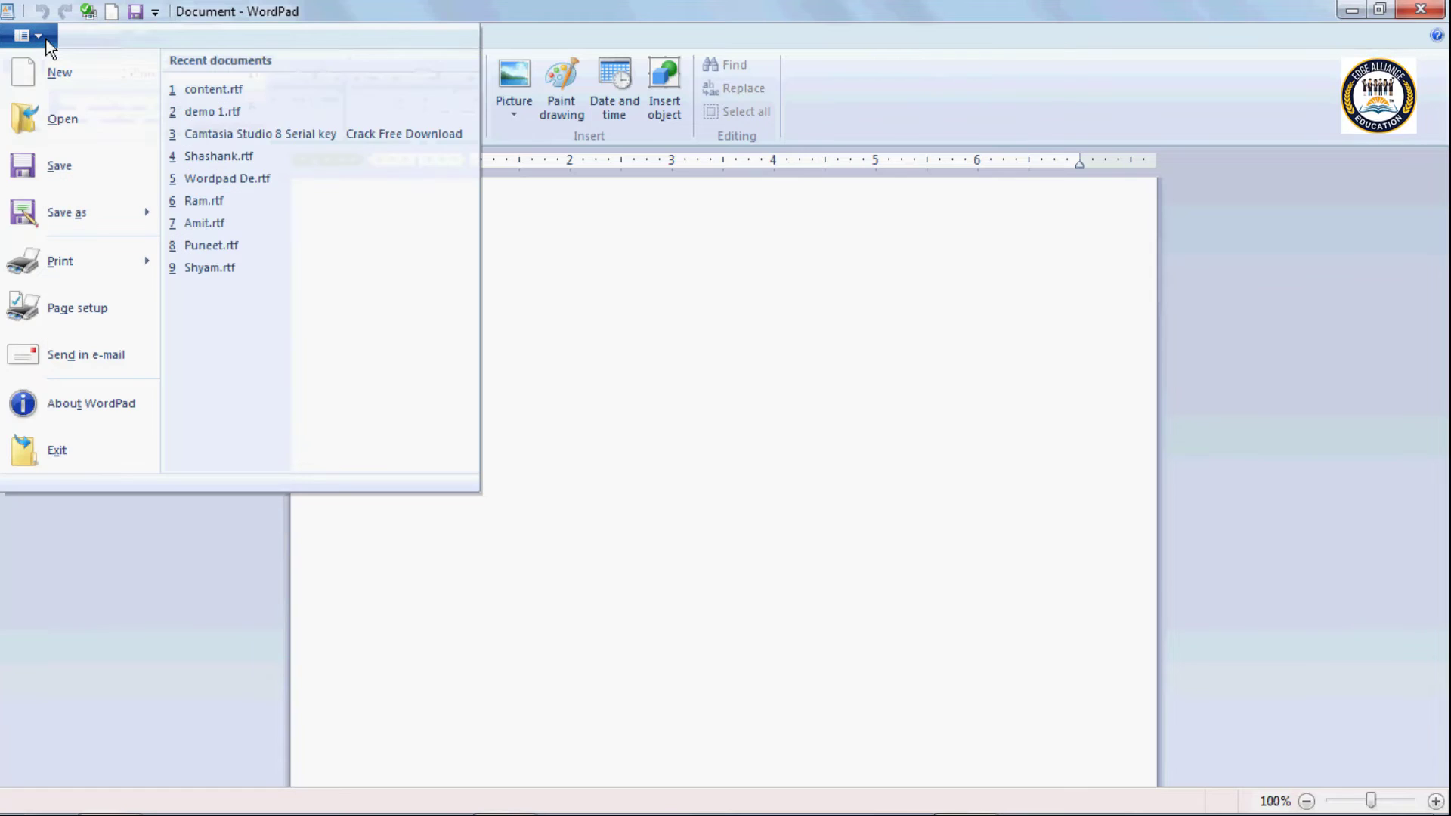
click(502, 186)
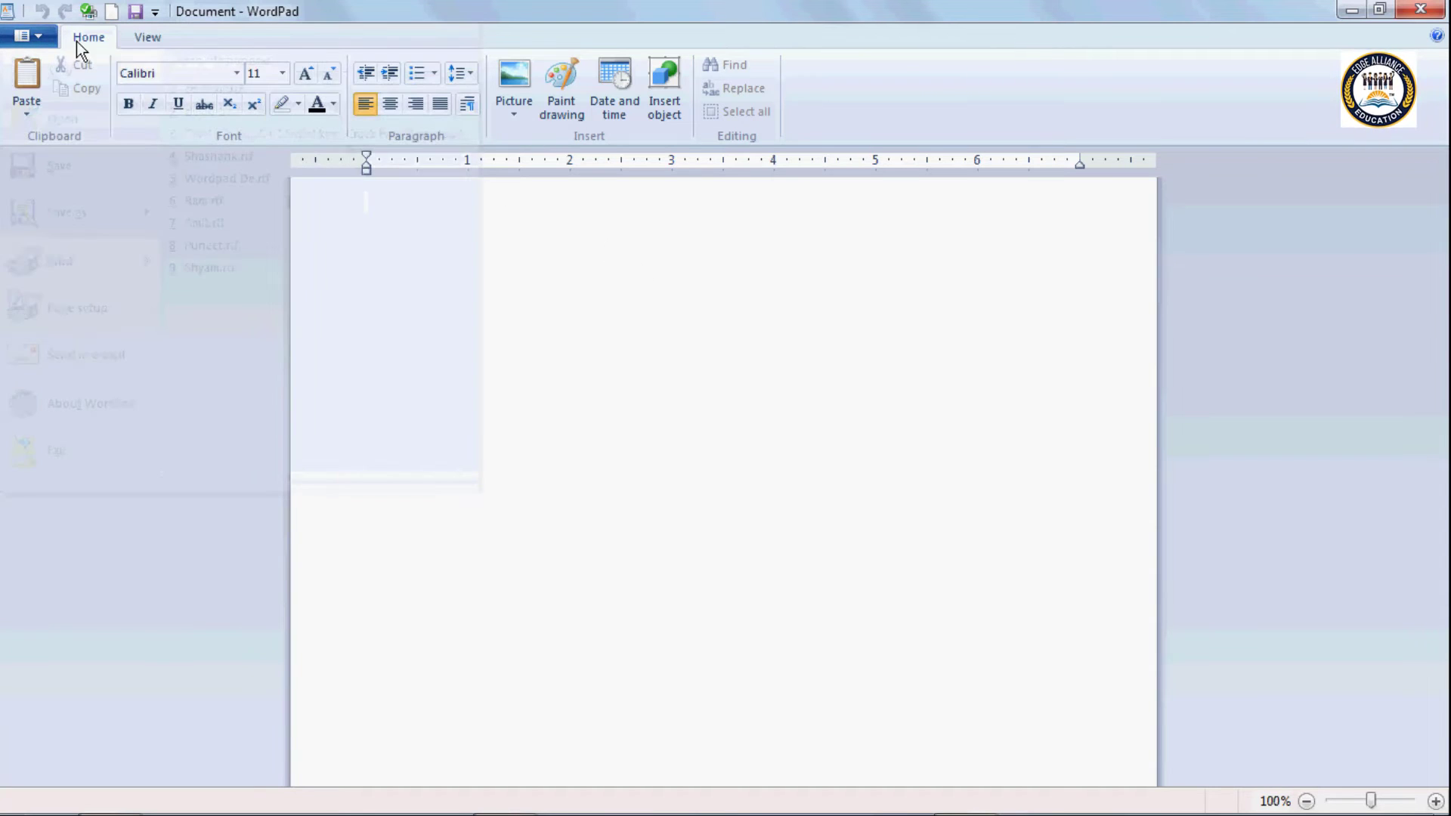